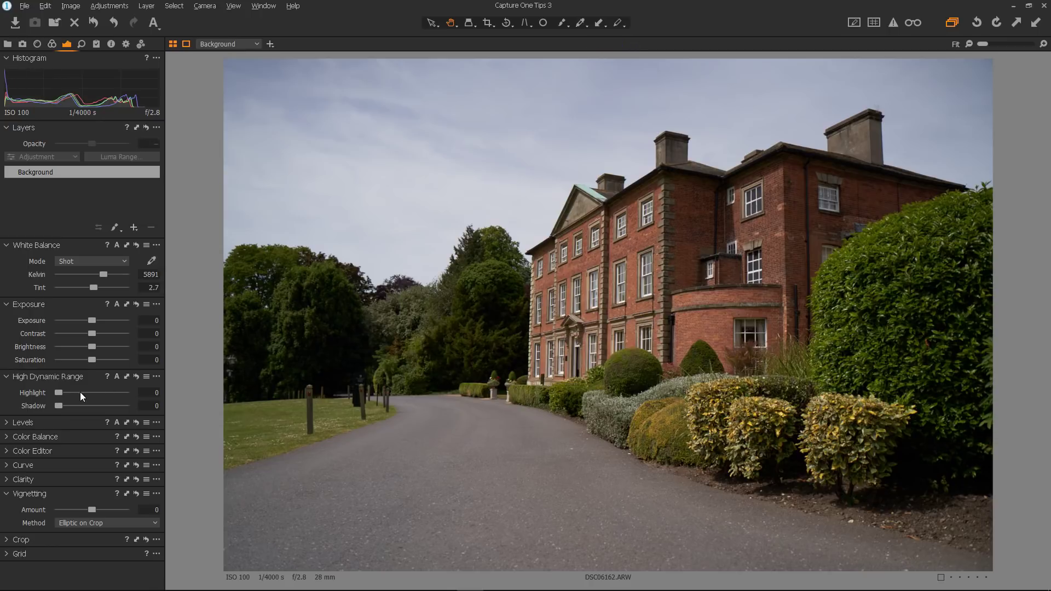
# Raise the manor house photo's Exposure to 0.52 and set both High Dynamic Range Highlight and Shadow to 100
pyautogui.moveTo(96, 318); pyautogui.dragTo(100, 320)
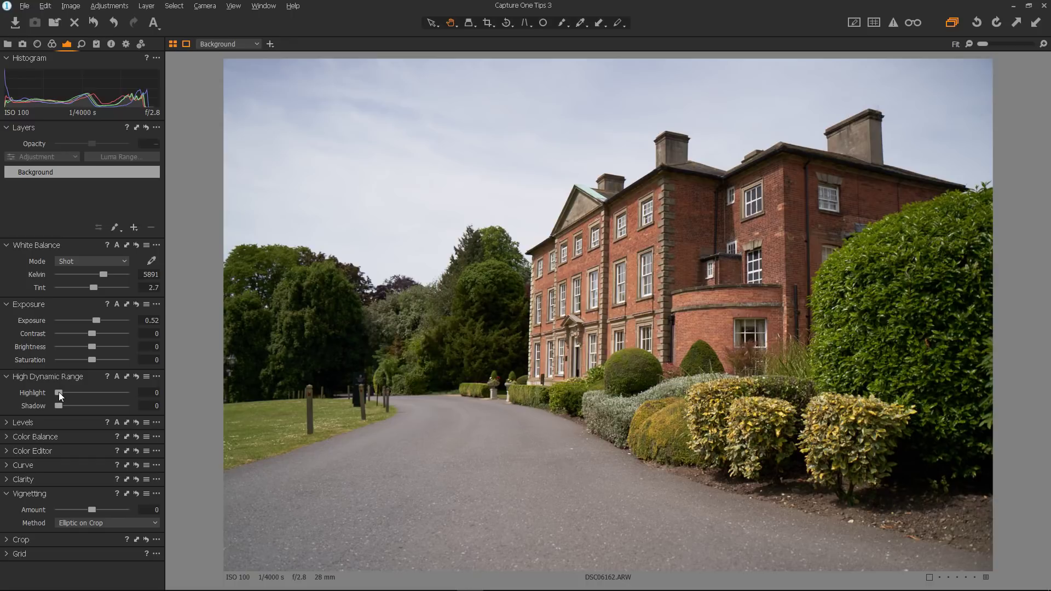
pyautogui.moveTo(59, 392); pyautogui.dragTo(135, 396)
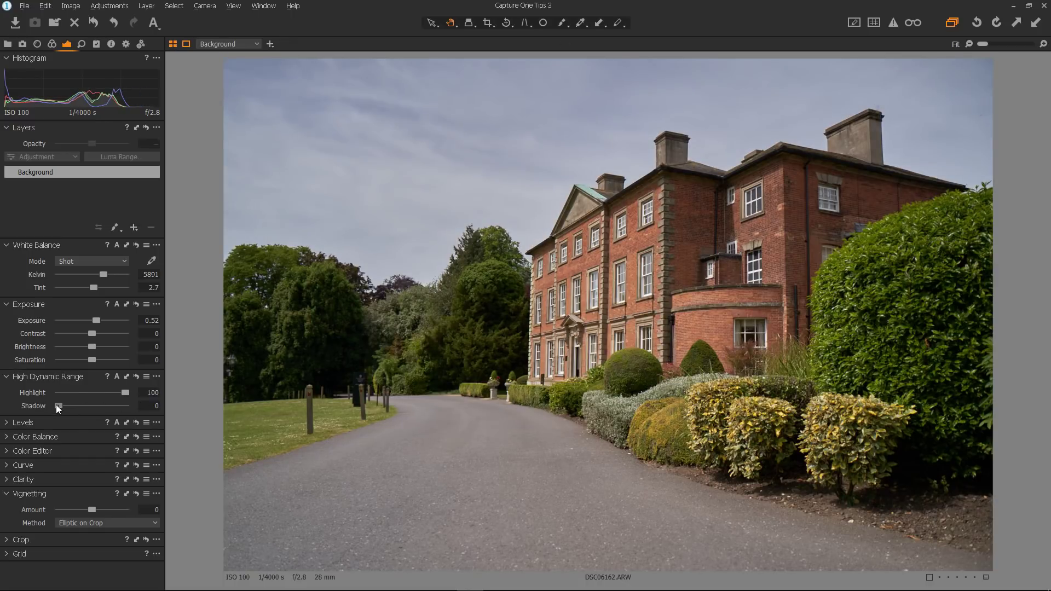
pyautogui.moveTo(57, 405); pyautogui.dragTo(132, 407)
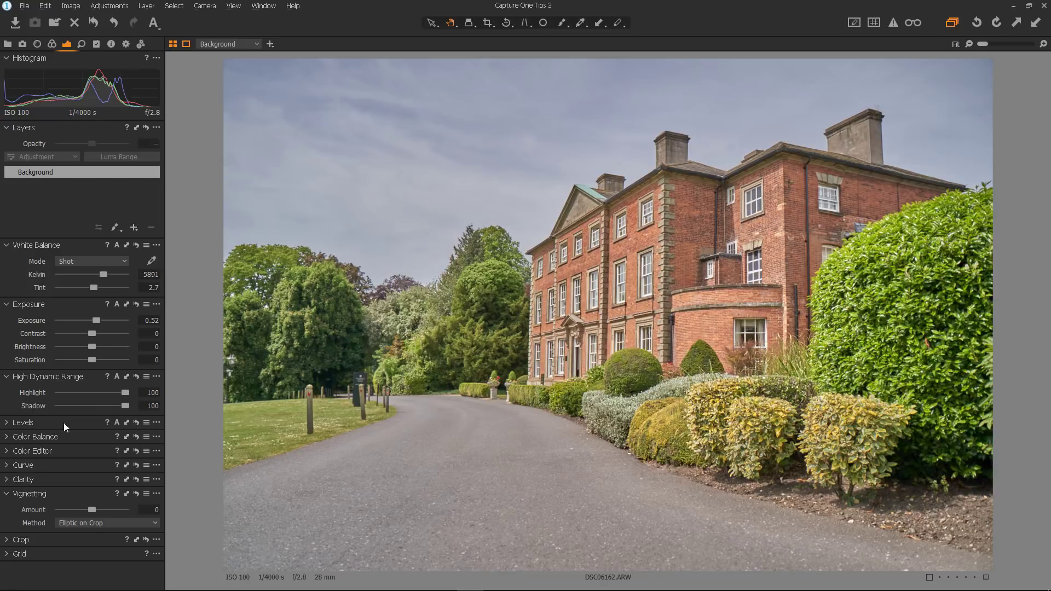
# Set the Background's RGB Levels shadow point to 30 and midtone to 0.09, and raise Structure to 100
pyautogui.click(7, 422)
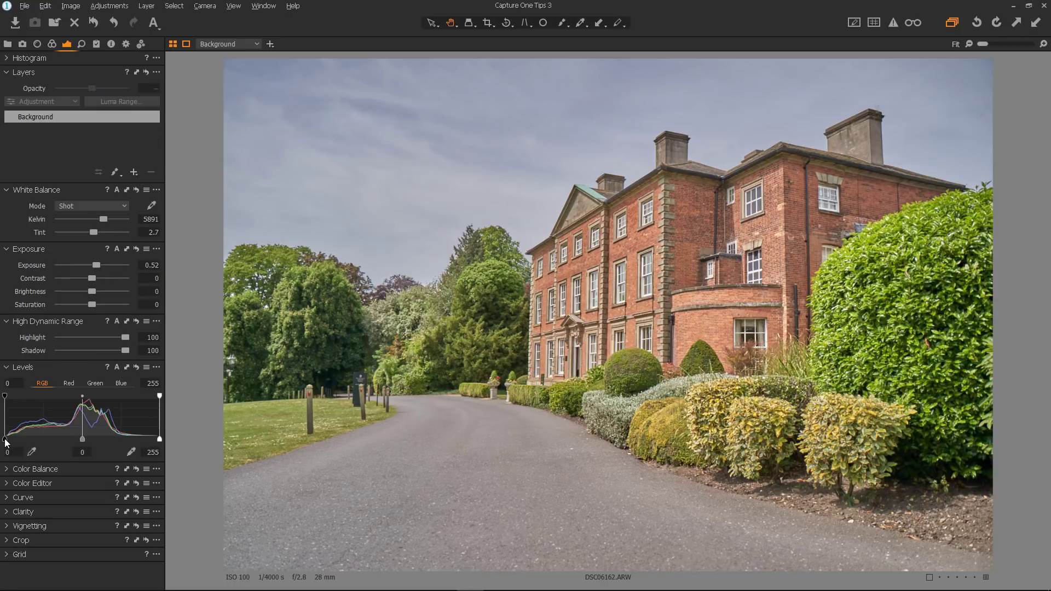
pyautogui.moveTo(7, 438); pyautogui.dragTo(23, 446)
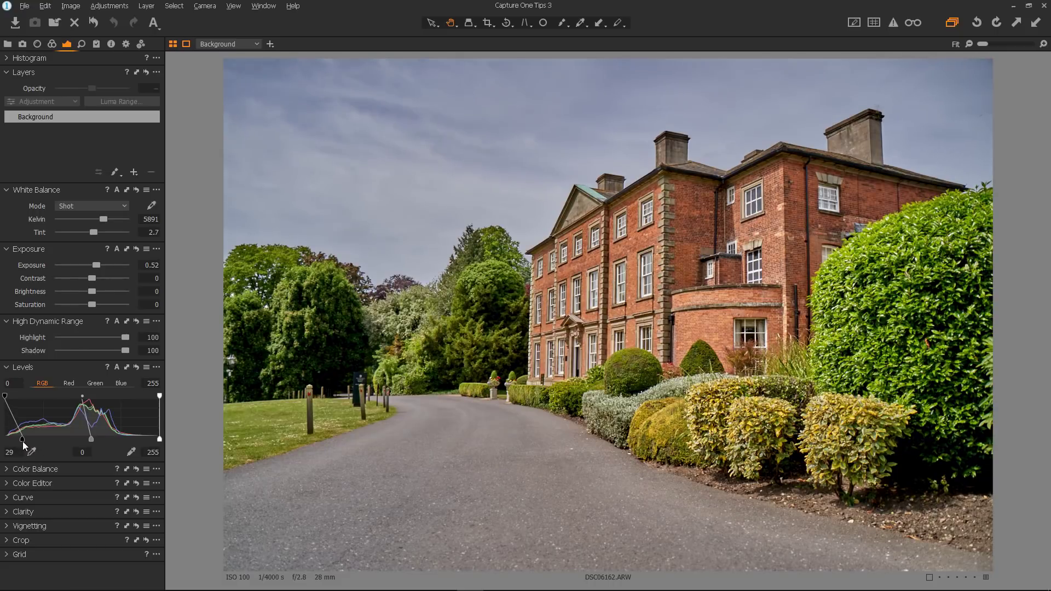
pyautogui.moveTo(93, 440); pyautogui.dragTo(87, 440)
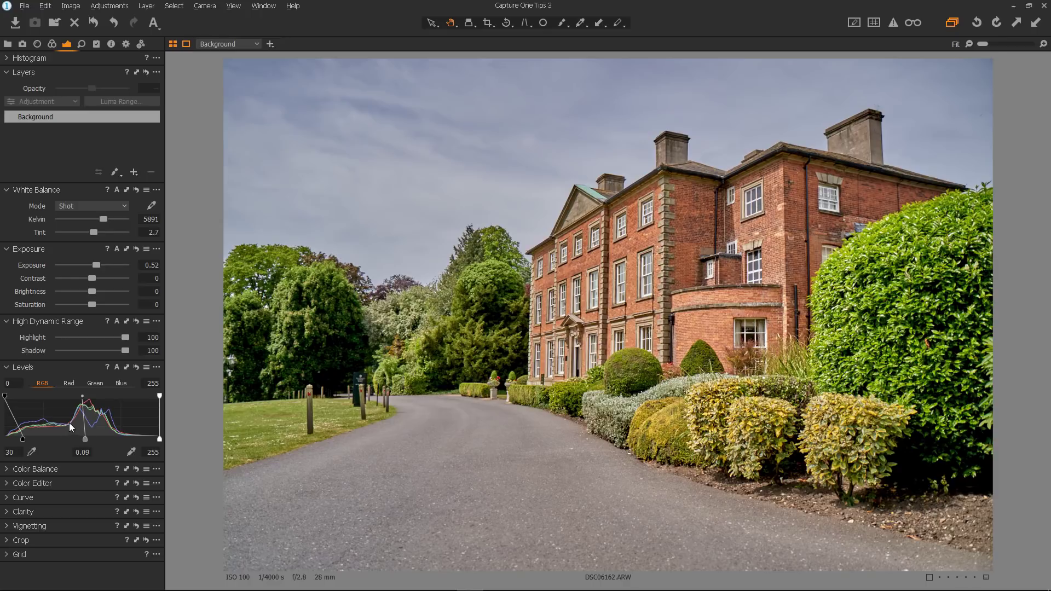
pyautogui.click(30, 511)
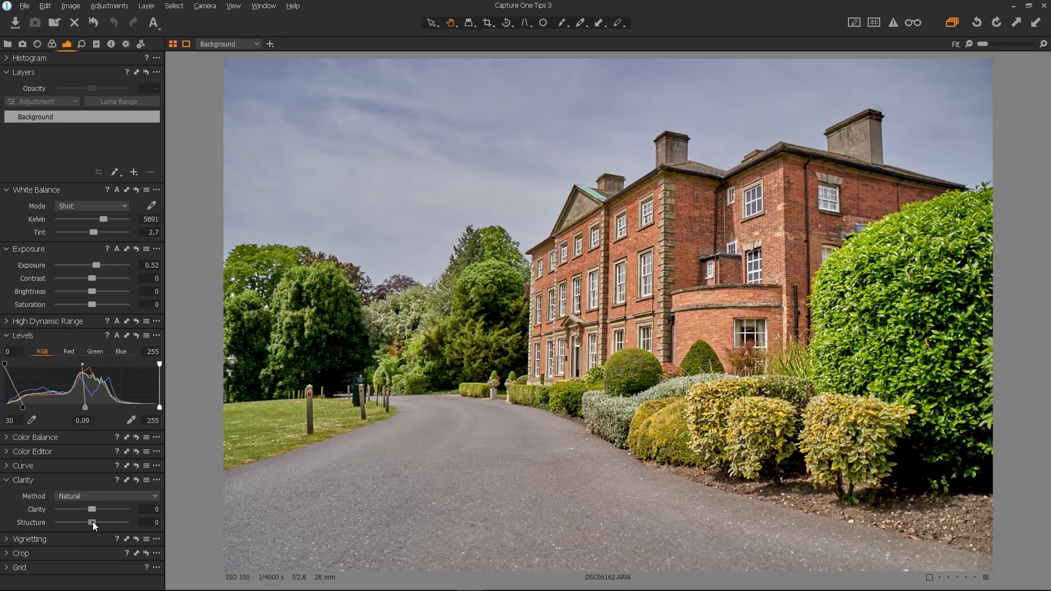
pyautogui.moveTo(93, 521); pyautogui.dragTo(139, 527)
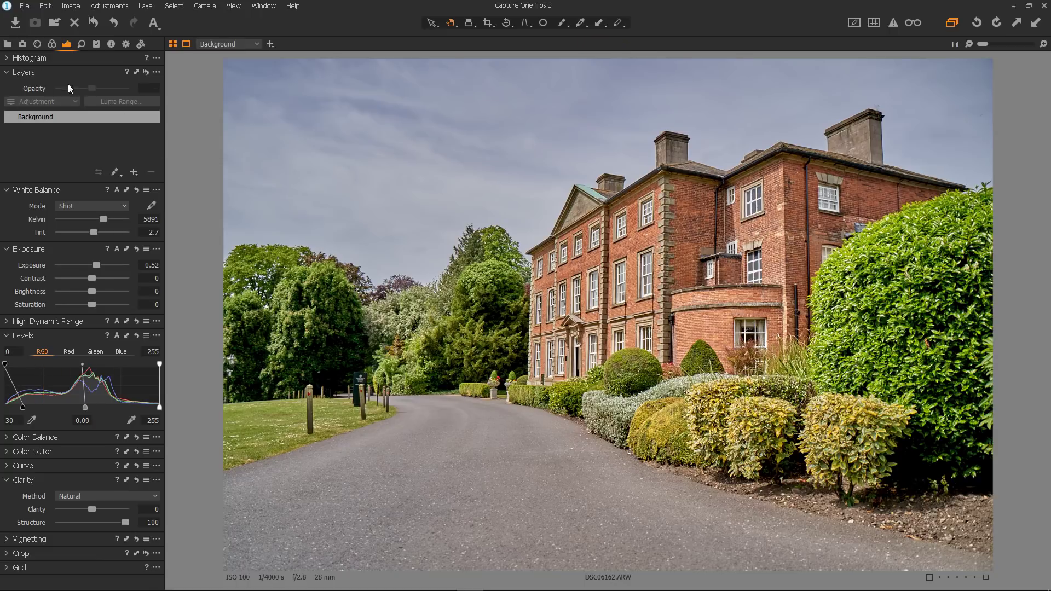
# Add a new filled adjustment layer and set its High Dynamic Range Highlight and Shadow to 100
pyautogui.click(133, 172)
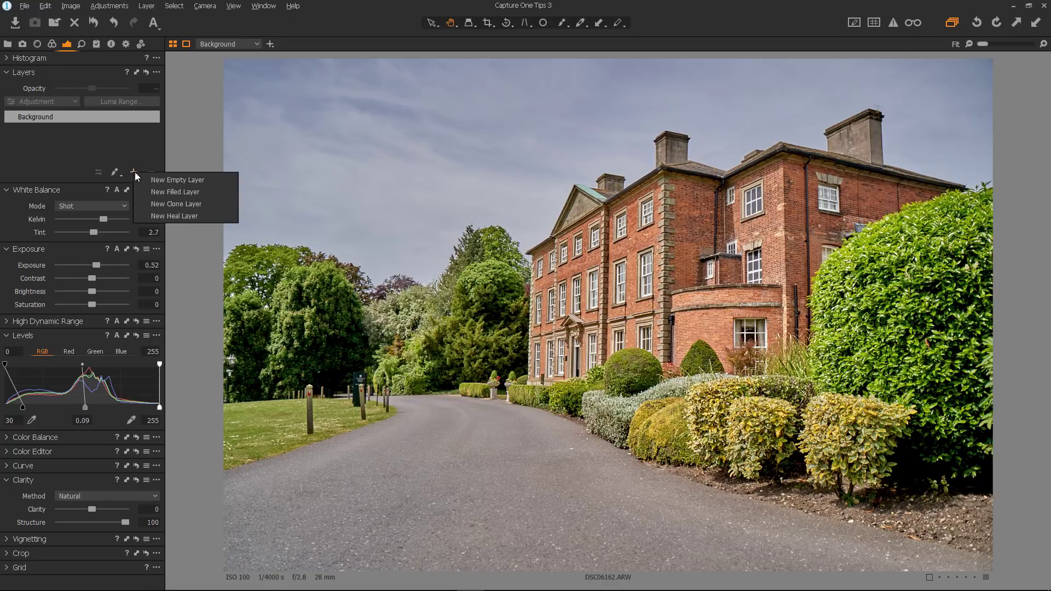
pyautogui.click(169, 192)
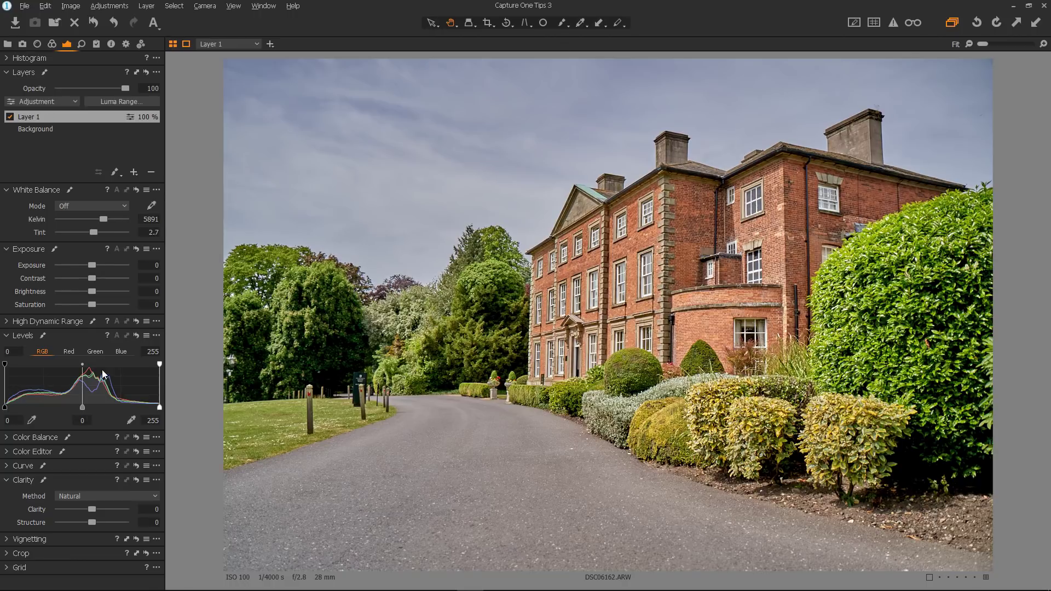
pyautogui.click(46, 321)
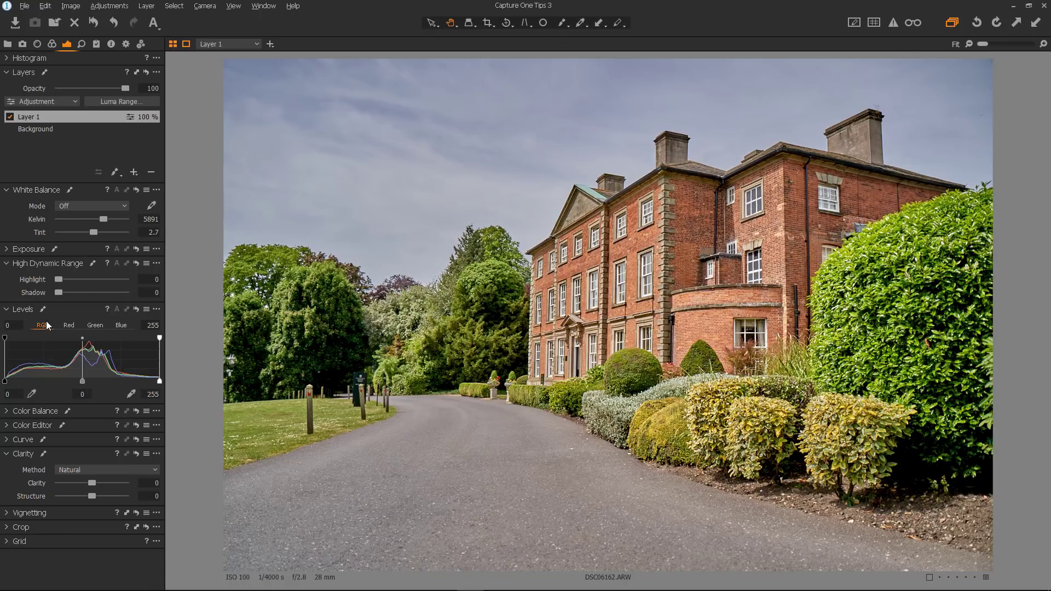
pyautogui.moveTo(59, 279); pyautogui.dragTo(130, 278)
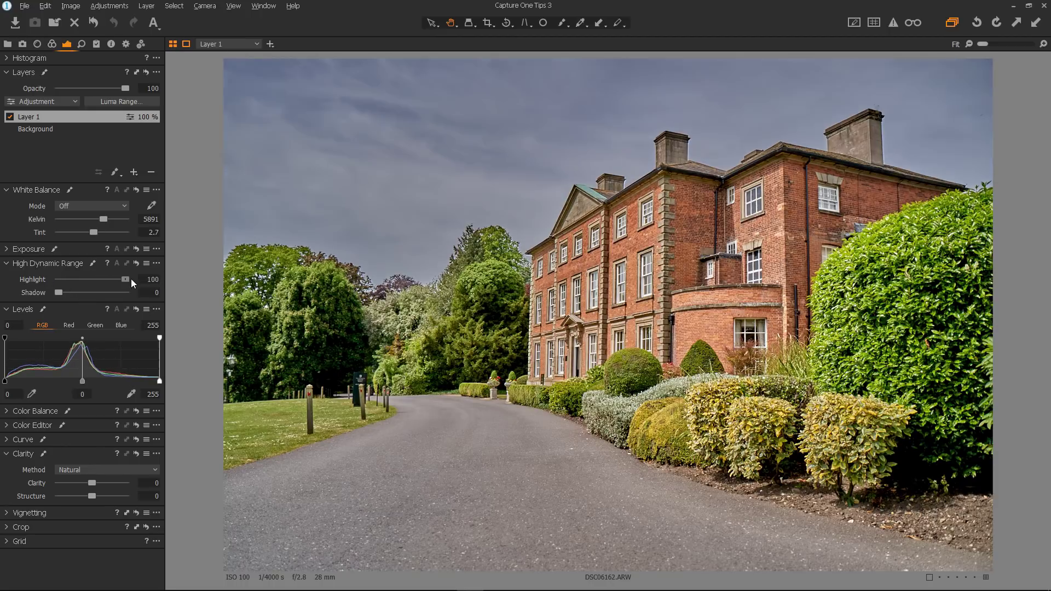
pyautogui.moveTo(61, 294); pyautogui.dragTo(132, 300)
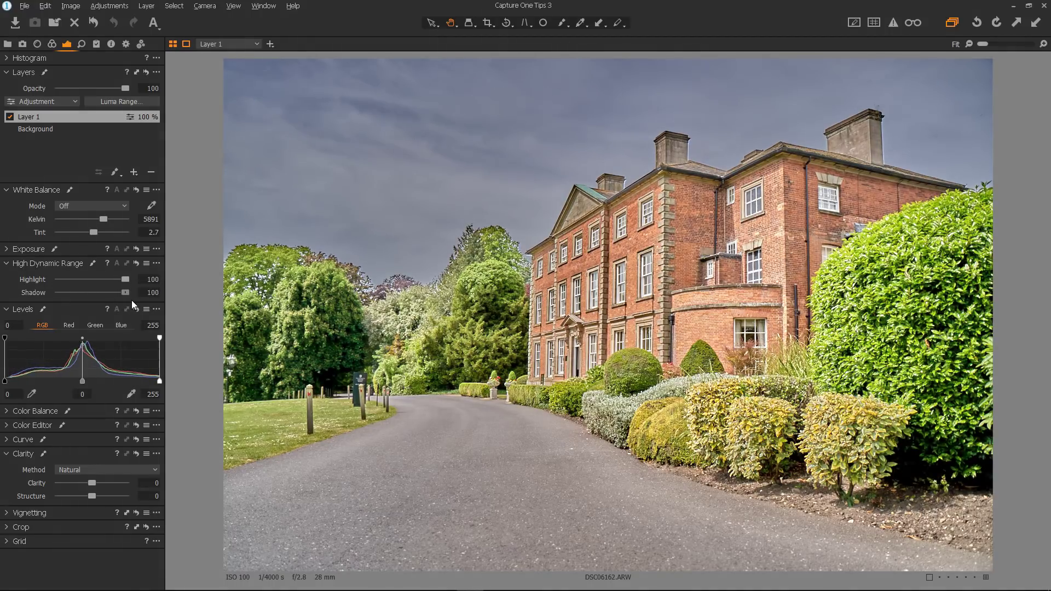
# Set the filled layer's RGB Levels shadow point to 32 and its Structure to 100
pyautogui.moveTo(5, 386); pyautogui.dragTo(30, 390)
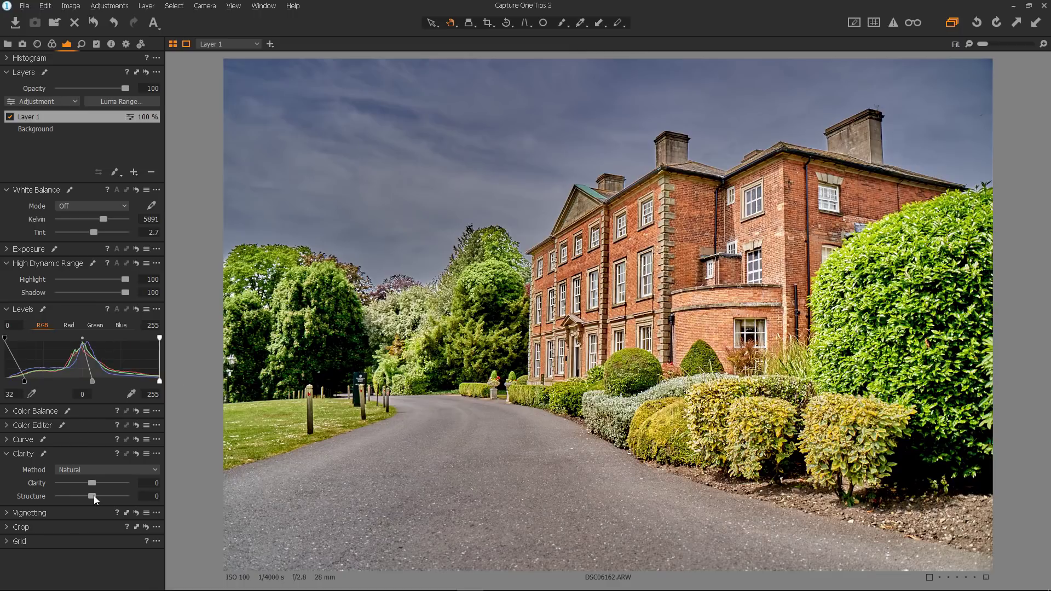
pyautogui.moveTo(94, 495); pyautogui.dragTo(135, 497)
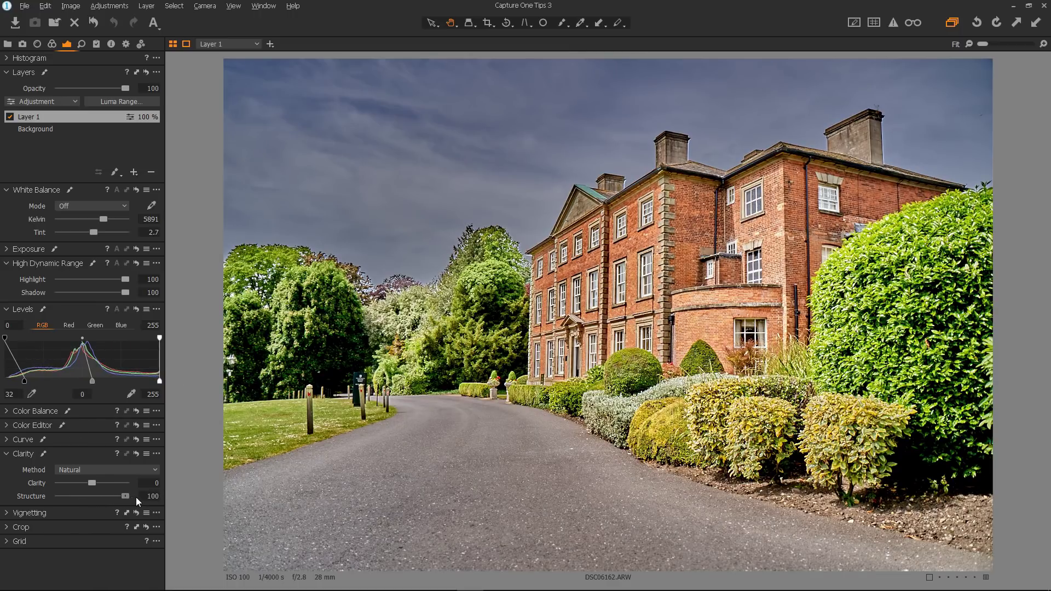
# On the Background layer, lower Saturation to -21 and set an elliptic-on-crop vignette amount of -1.38
pyautogui.click(30, 130)
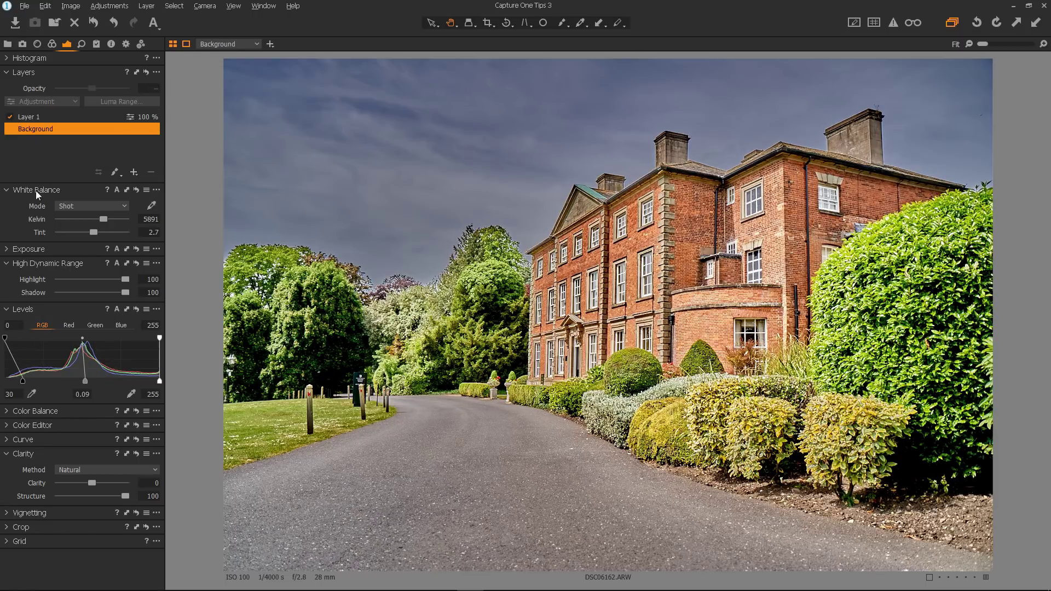
pyautogui.click(67, 249)
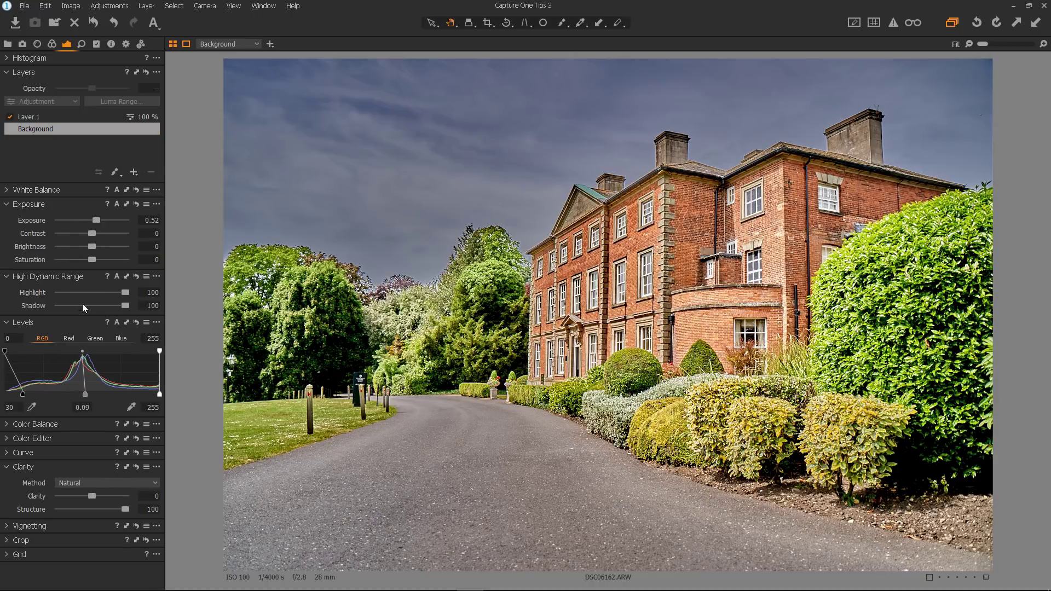
pyautogui.moveTo(92, 261); pyautogui.dragTo(86, 341)
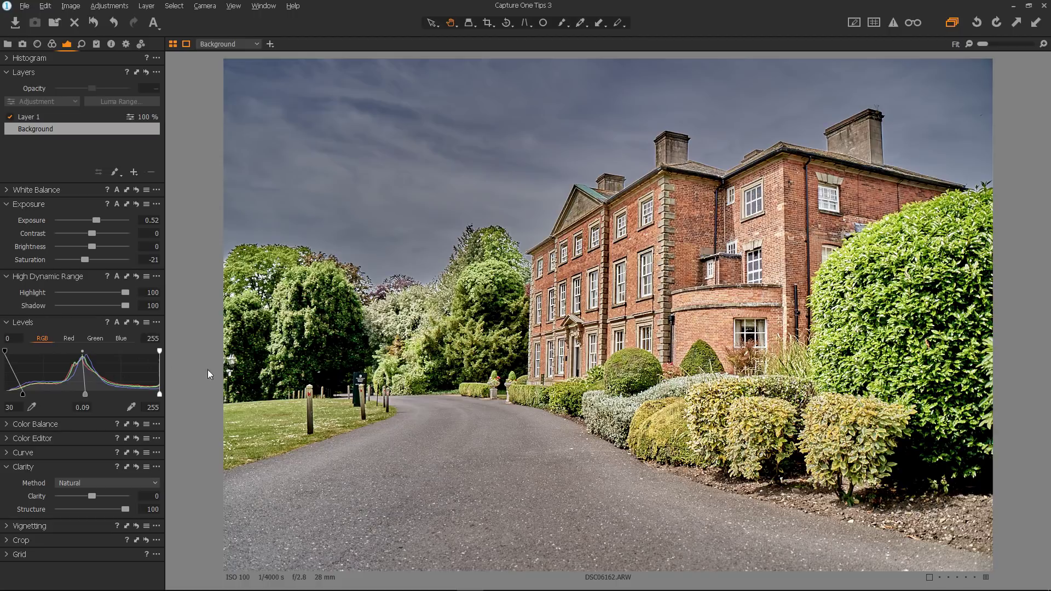
pyautogui.click(60, 526)
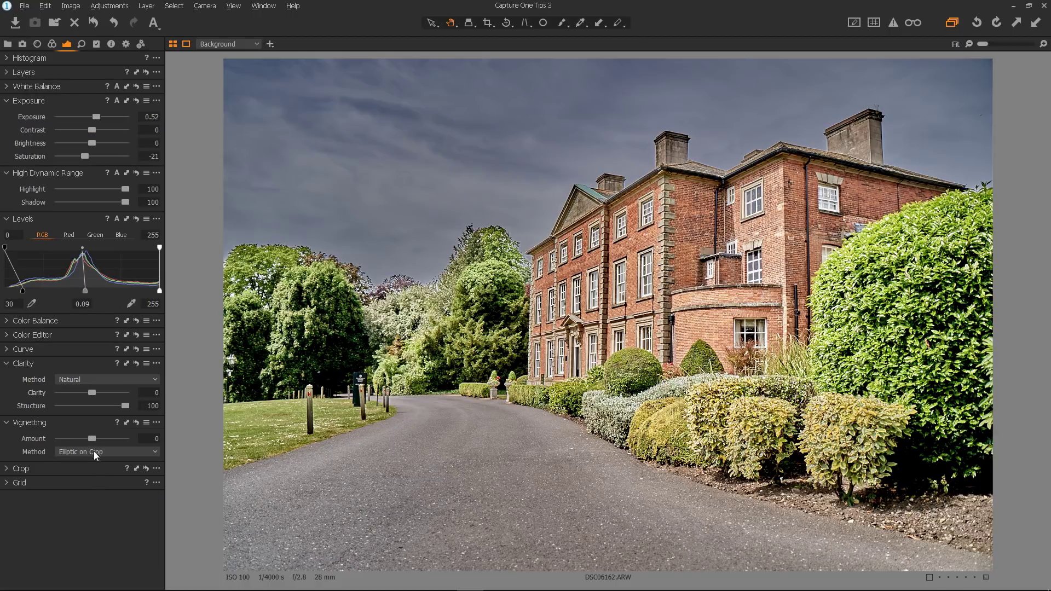
pyautogui.moveTo(89, 439); pyautogui.dragTo(80, 439)
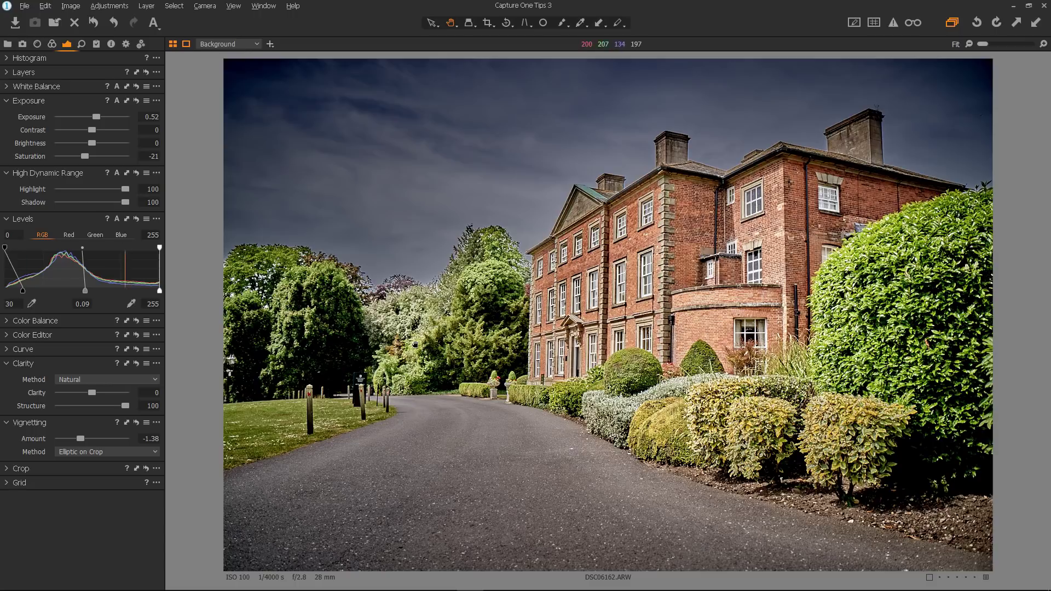
# Compare the edit with the original photo by resetting all adjustments and undoing the reset
pyautogui.click(93, 23)
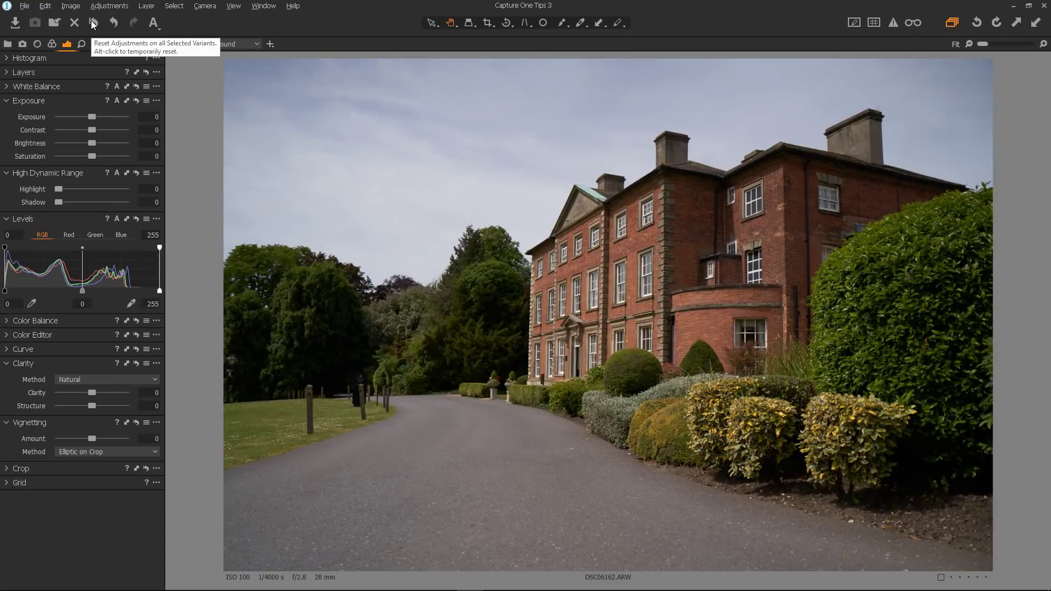
pyautogui.hotkey('ctrl', 'z')
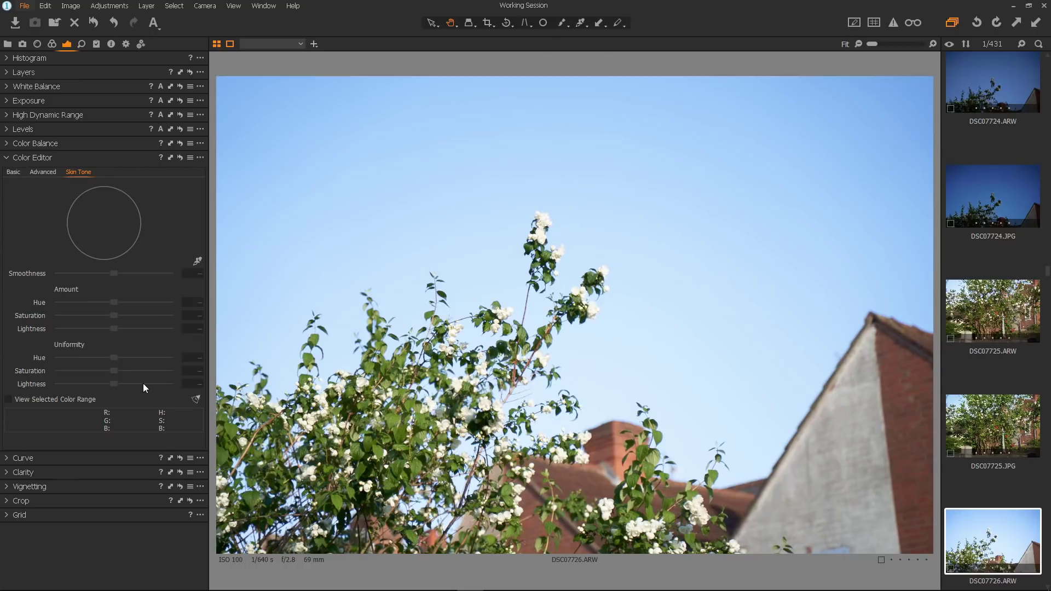
# Sample the blue sky of DSC07726.ARW in the Advanced Color Editor and extend the selected hue range toward purple
pyautogui.click(47, 172)
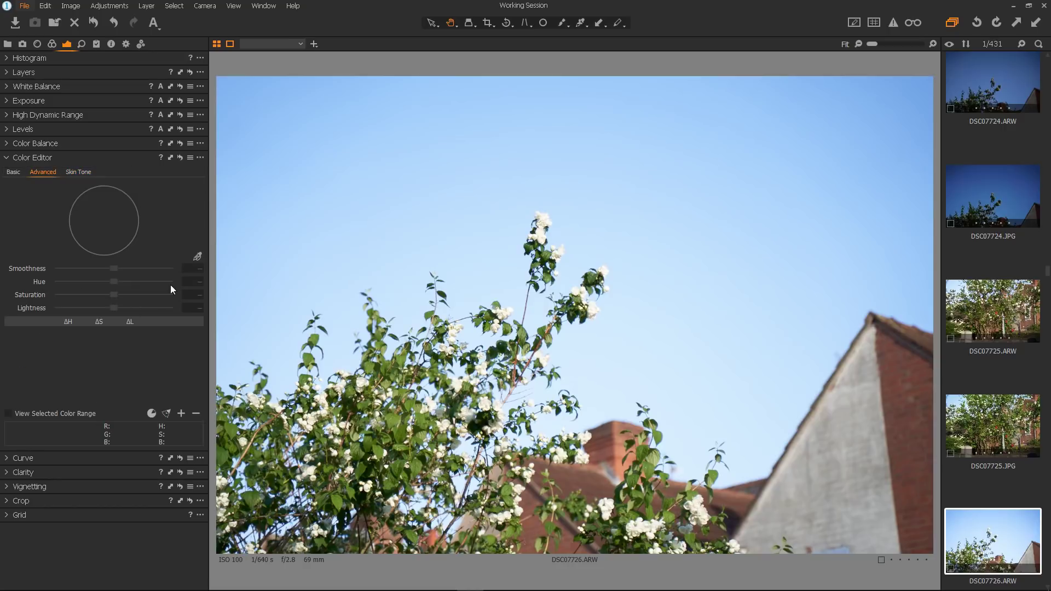
pyautogui.click(195, 256)
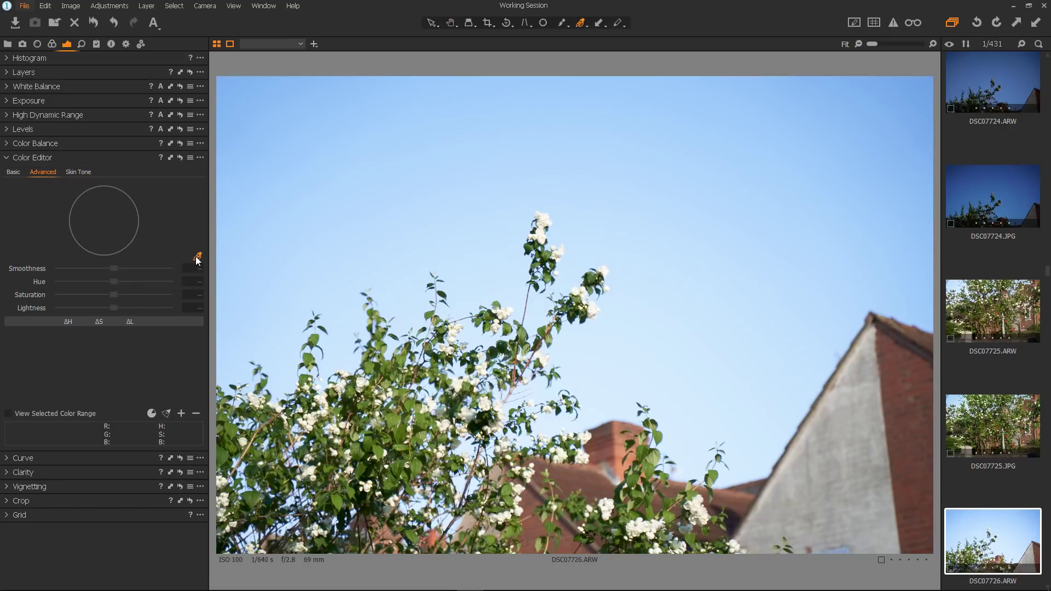
pyautogui.click(923, 88)
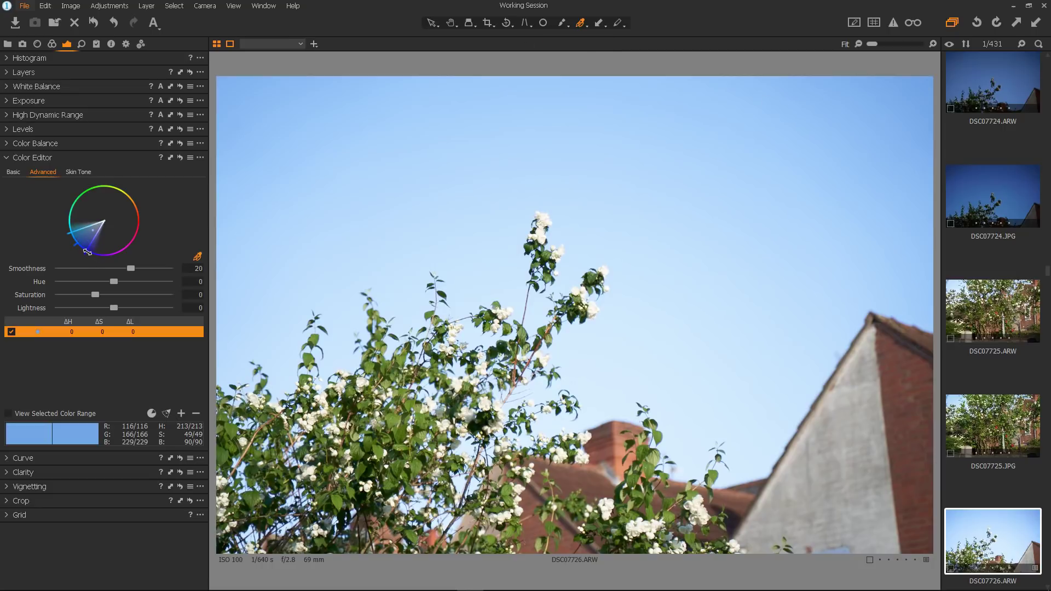
pyautogui.moveTo(87, 251); pyautogui.dragTo(94, 256)
# Check the selected color range on the image, and set the sky blue's Saturation to 25.2 and Lightness to -26.7
pyautogui.click(8, 415)
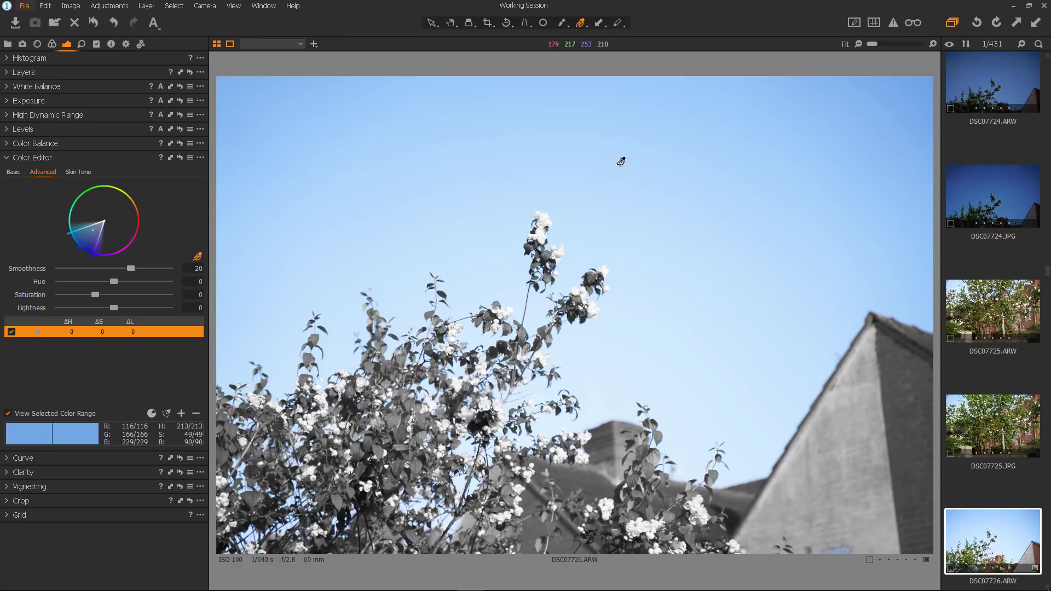
pyautogui.click(8, 414)
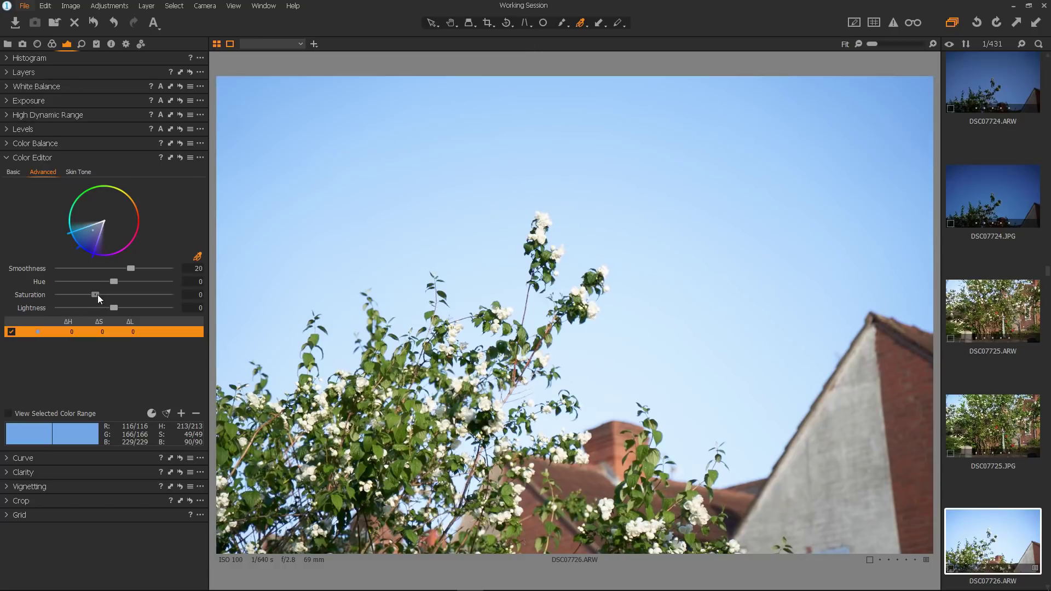
pyautogui.moveTo(97, 294); pyautogui.dragTo(103, 308)
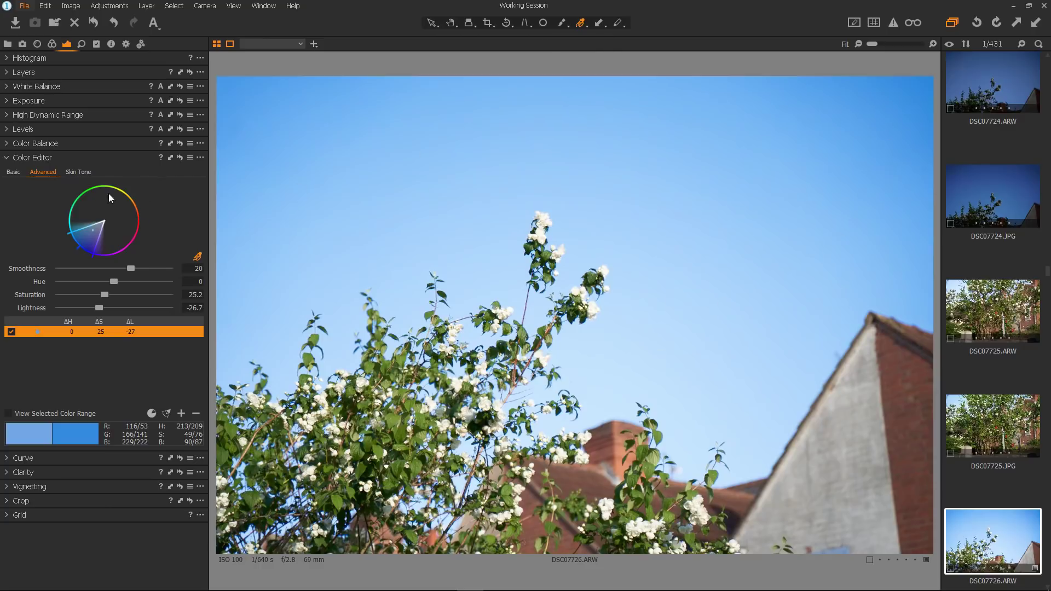
# Sample the darker corner of the sky in the Skin Tone color editor and extend its hue range toward purple
pyautogui.click(77, 172)
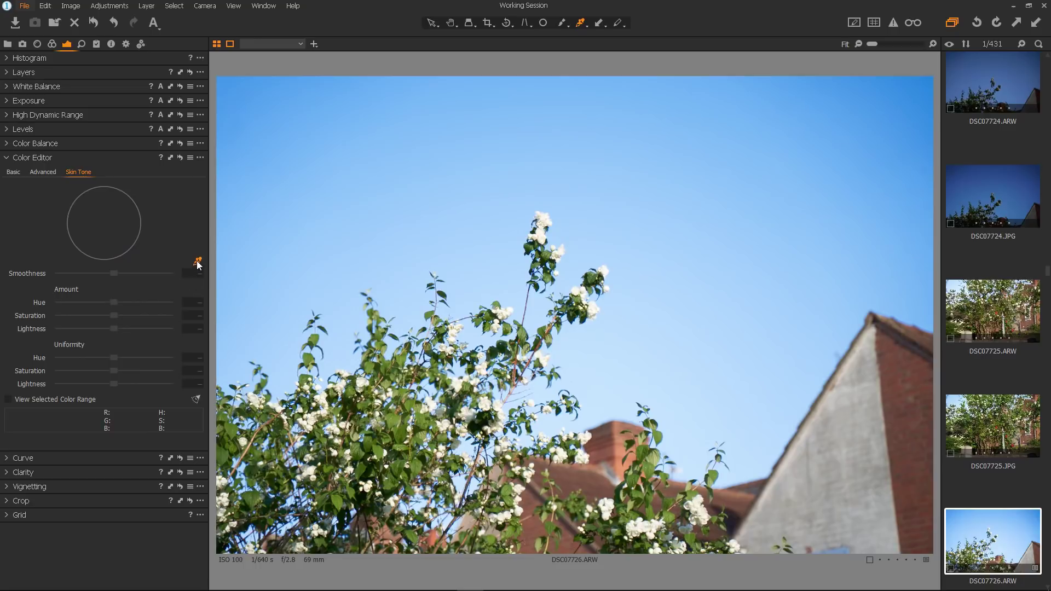
pyautogui.click(931, 78)
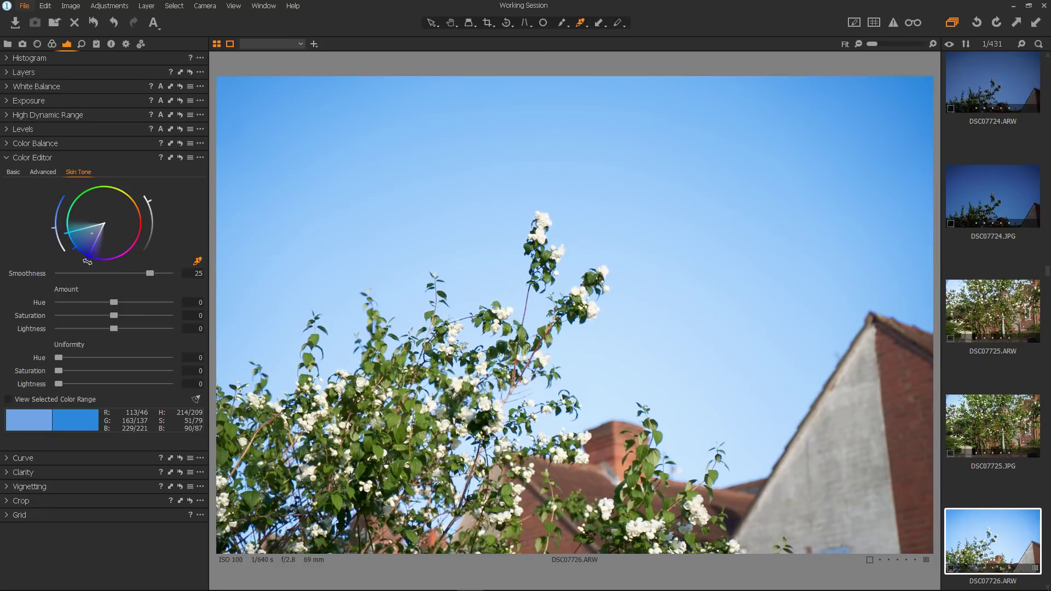
pyautogui.moveTo(87, 261); pyautogui.dragTo(94, 260)
# Set the sky color's Uniformity Hue, Saturation and Lightness to 100
pyautogui.moveTo(59, 358); pyautogui.dragTo(84, 358)
pyautogui.moveTo(183, 357); pyautogui.dragTo(183, 358)
pyautogui.moveTo(58, 370); pyautogui.dragTo(174, 371)
pyautogui.moveTo(58, 383); pyautogui.dragTo(179, 384)
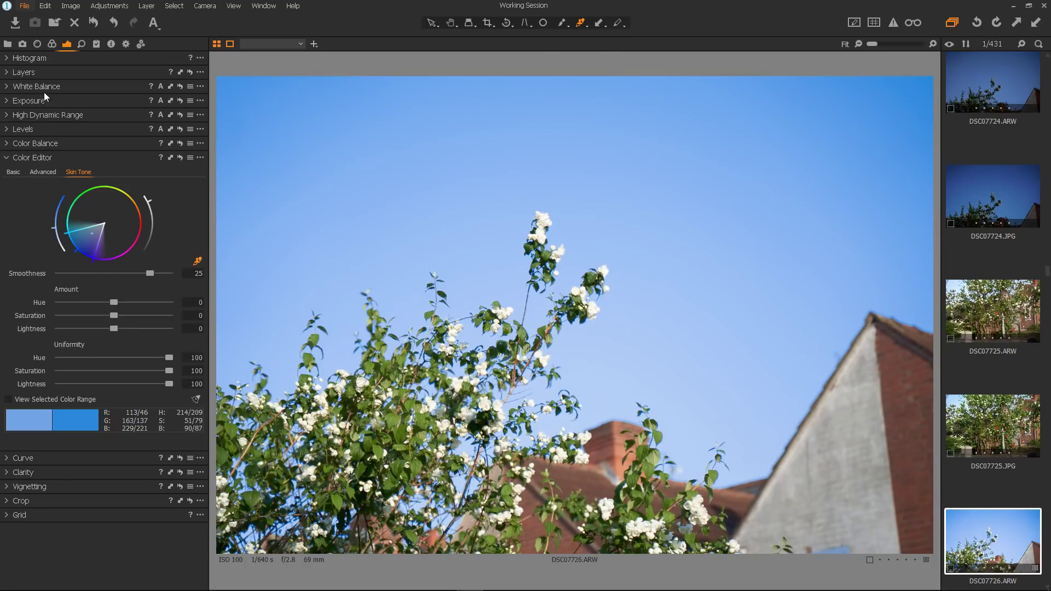
# Add a new filled layer to the sky photo and open the Skin Tone color editor for it
pyautogui.click(53, 77)
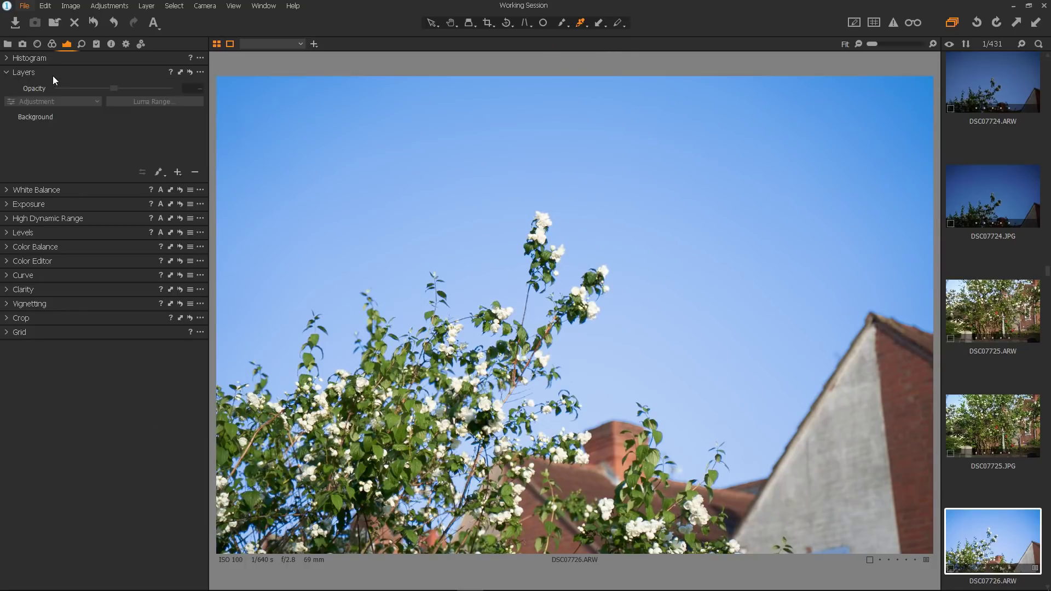
pyautogui.click(179, 173)
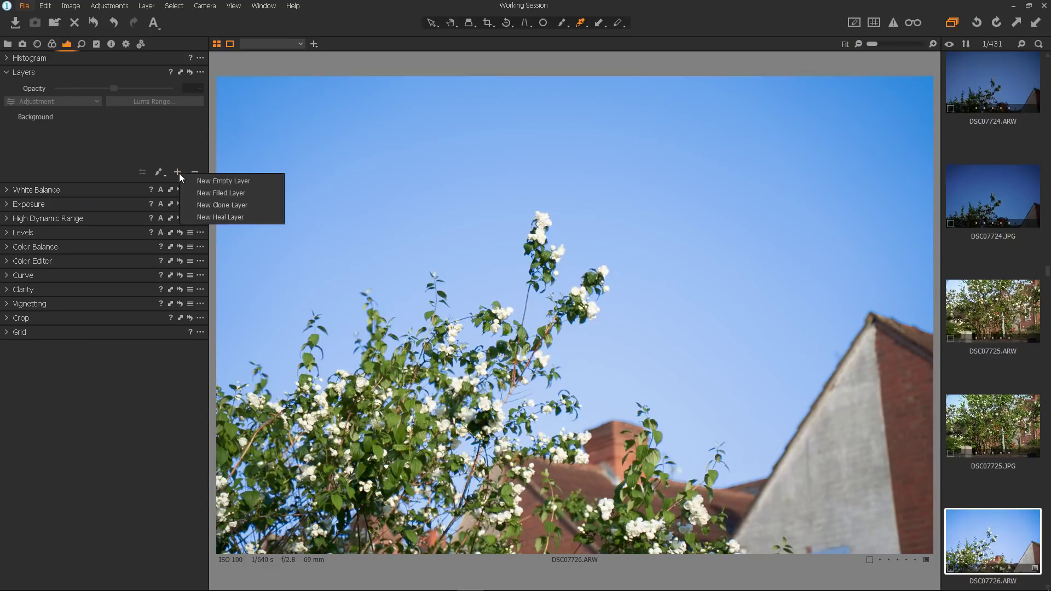
pyautogui.click(238, 192)
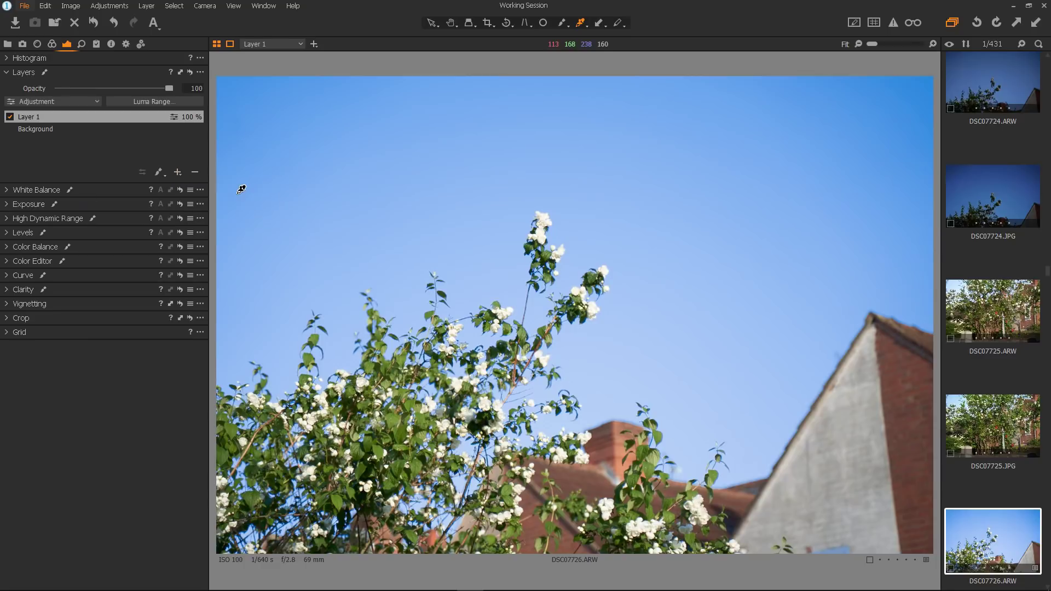
pyautogui.click(92, 259)
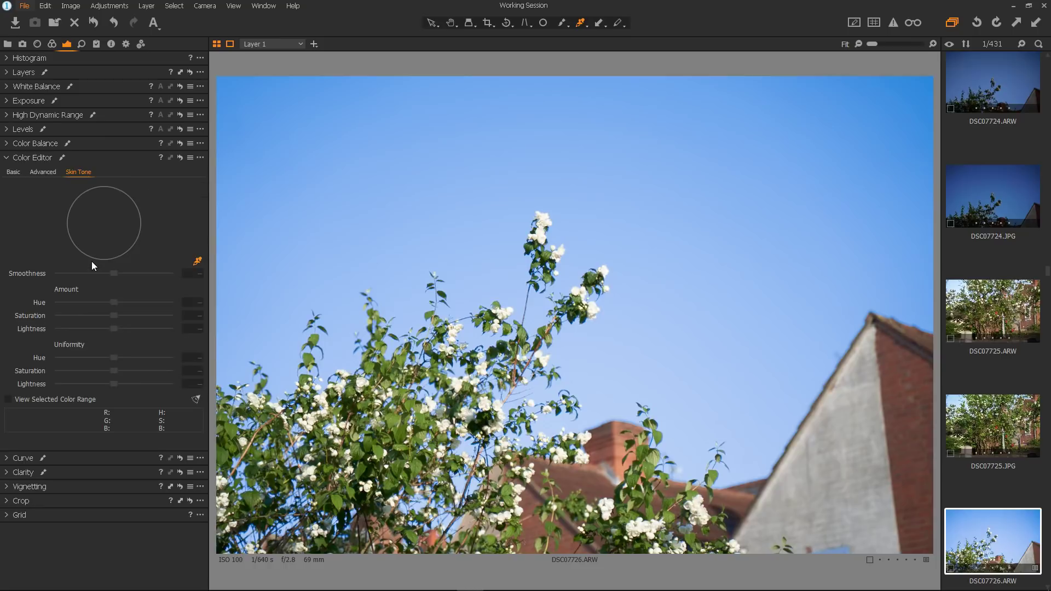
# Sample the darker sky corner, extending its hue range toward purple, and set Uniformity Hue, Saturation and Lightness to 100
pyautogui.click(202, 262)
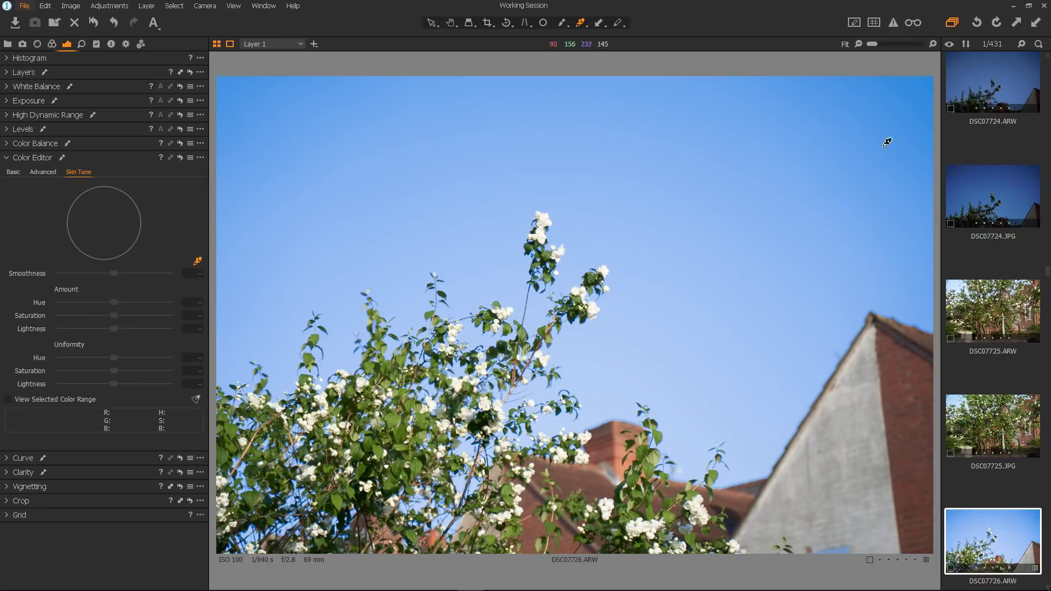
pyautogui.click(929, 81)
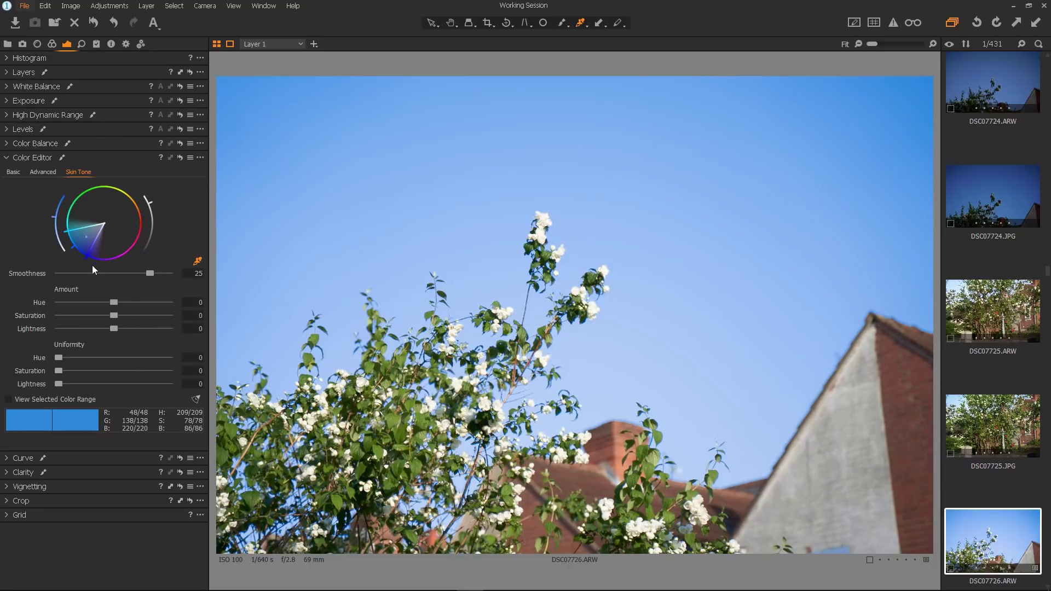
pyautogui.moveTo(86, 256); pyautogui.dragTo(93, 260)
pyautogui.moveTo(62, 357); pyautogui.dragTo(174, 370)
pyautogui.moveTo(58, 383); pyautogui.dragTo(192, 385)
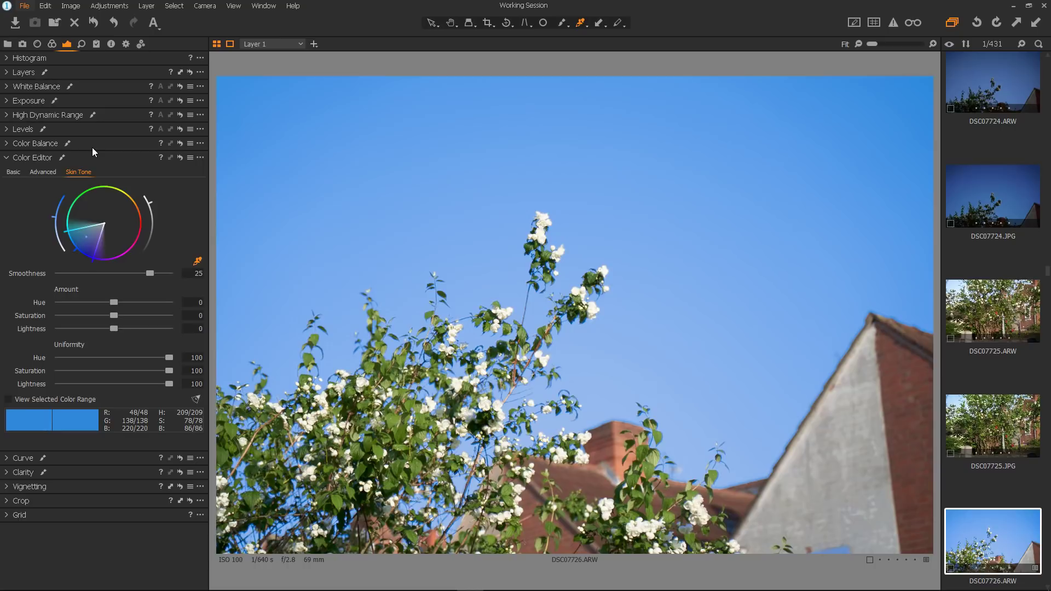
# Add a second filled layer above Layer 1 and open the Skin Tone color editor for it
pyautogui.click(81, 71)
pyautogui.click(178, 173)
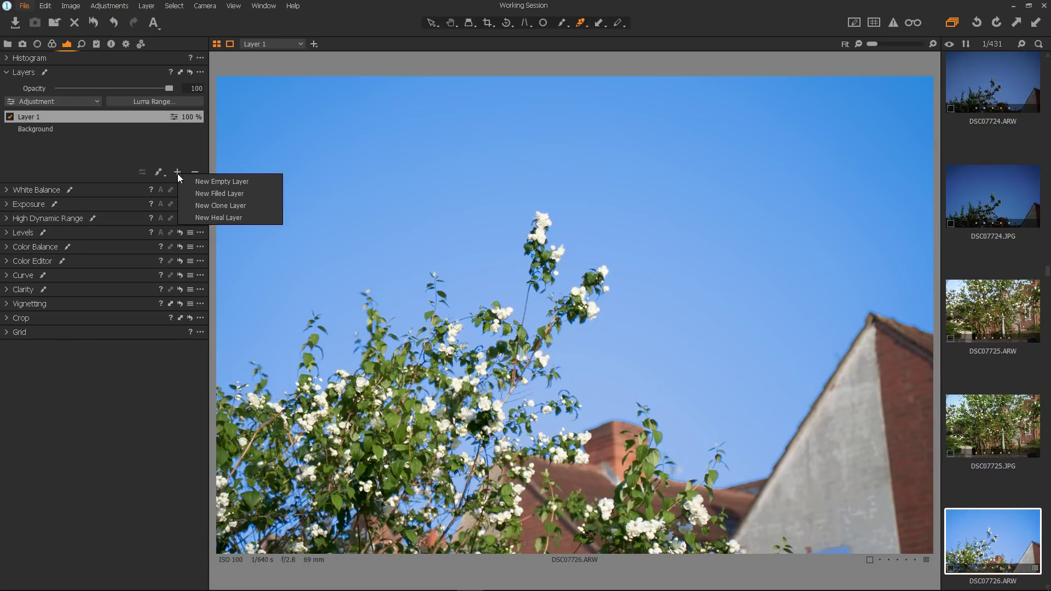
pyautogui.click(231, 193)
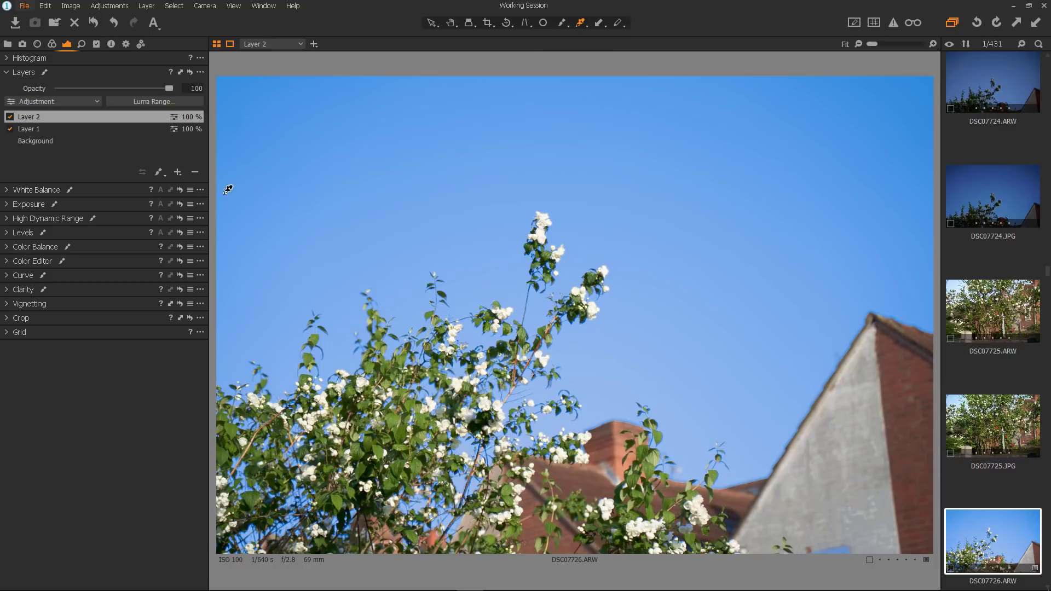
pyautogui.click(80, 262)
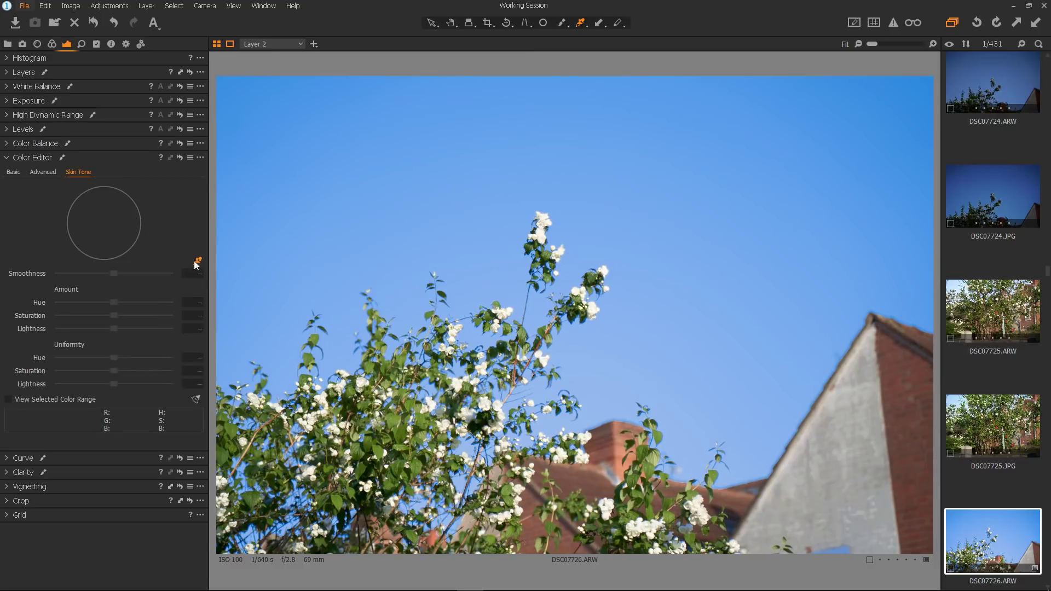
# On Layer 2, sample the dark sky corner with a hue range widened toward purple, and set all three Uniformity values to 100
pyautogui.click(927, 82)
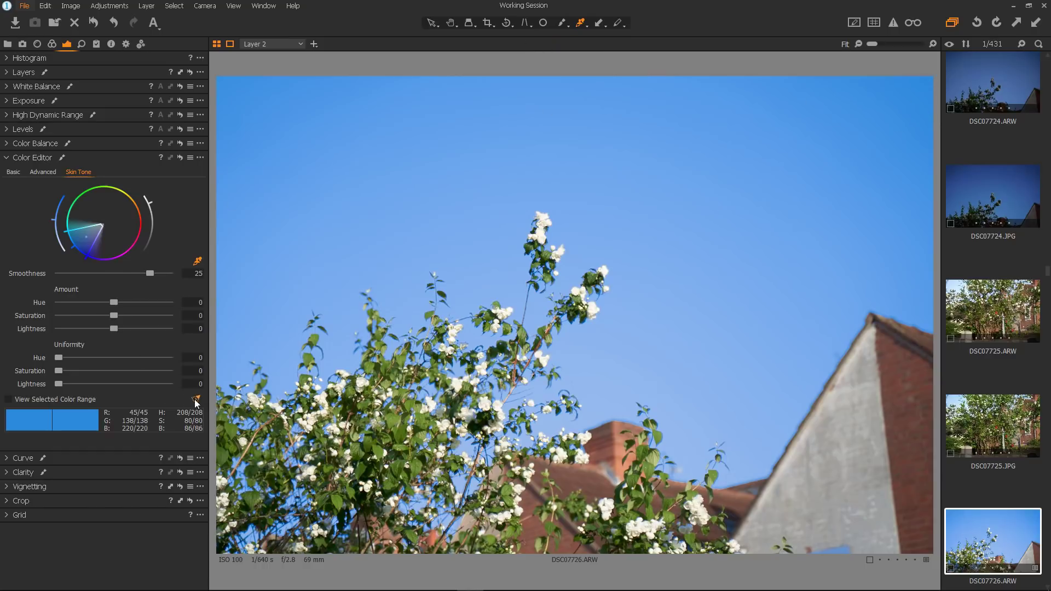
pyautogui.moveTo(88, 256); pyautogui.dragTo(94, 263)
pyautogui.moveTo(163, 359); pyautogui.dragTo(171, 359)
pyautogui.moveTo(77, 372); pyautogui.dragTo(179, 379)
pyautogui.moveTo(58, 383); pyautogui.dragTo(183, 381)
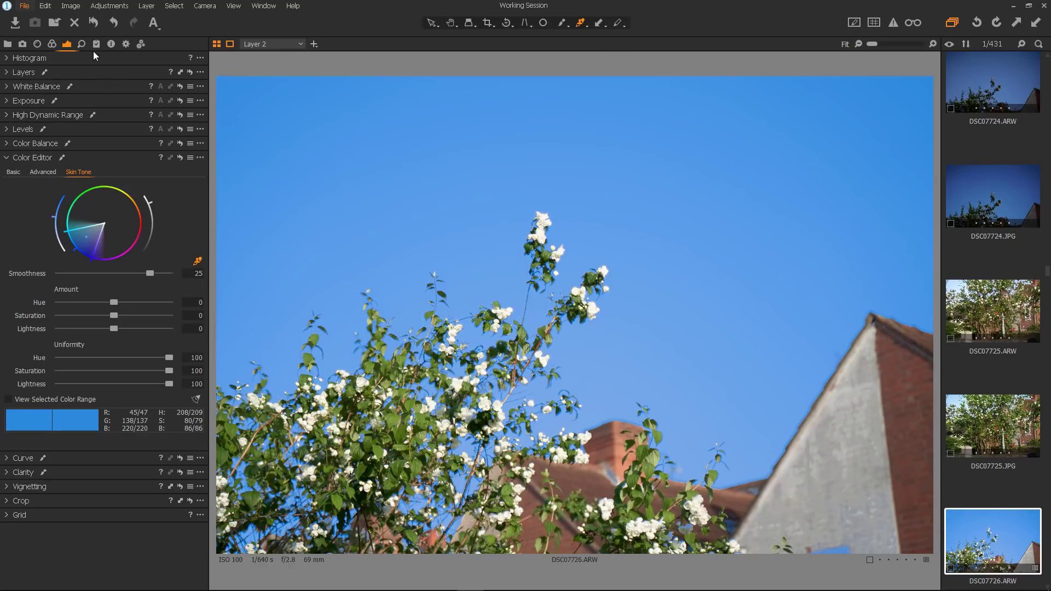
# Reset all adjustments on the sky photo to compare with the original, and undo the reset
pyautogui.click(94, 24)
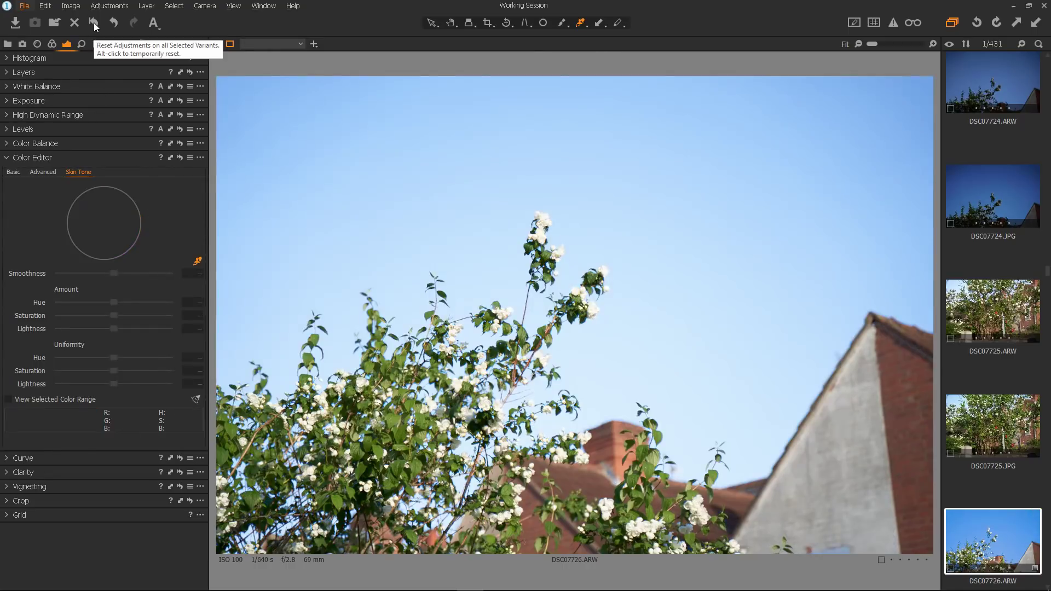
pyautogui.hotkey('ctrl', 'z')
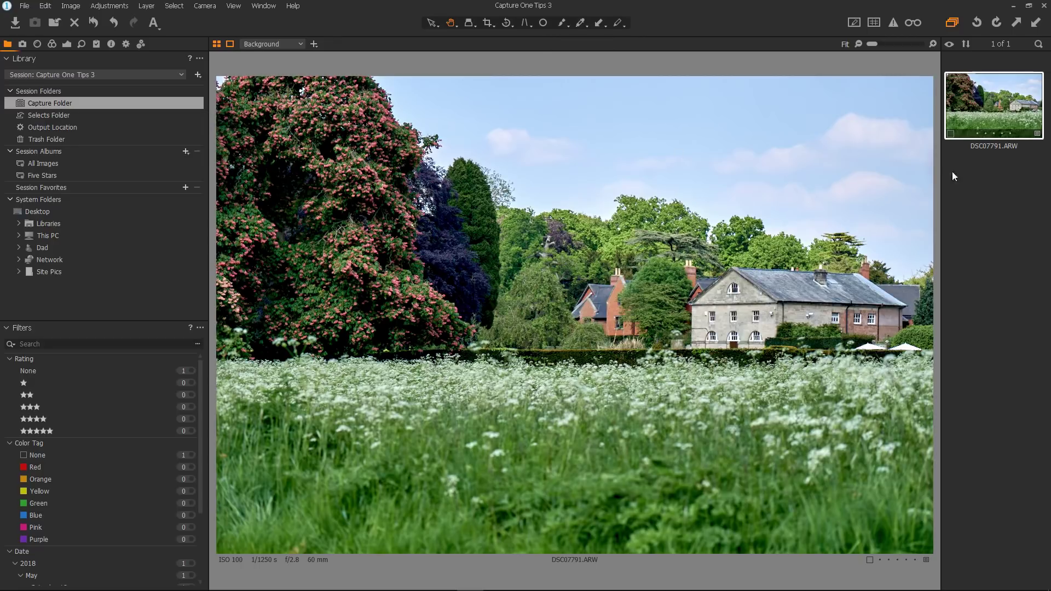
# Set up a variant export of DSC07791.ARW with the Capture One Tips 3 session's Capture folder as destination
pyautogui.rightClick(957, 117)
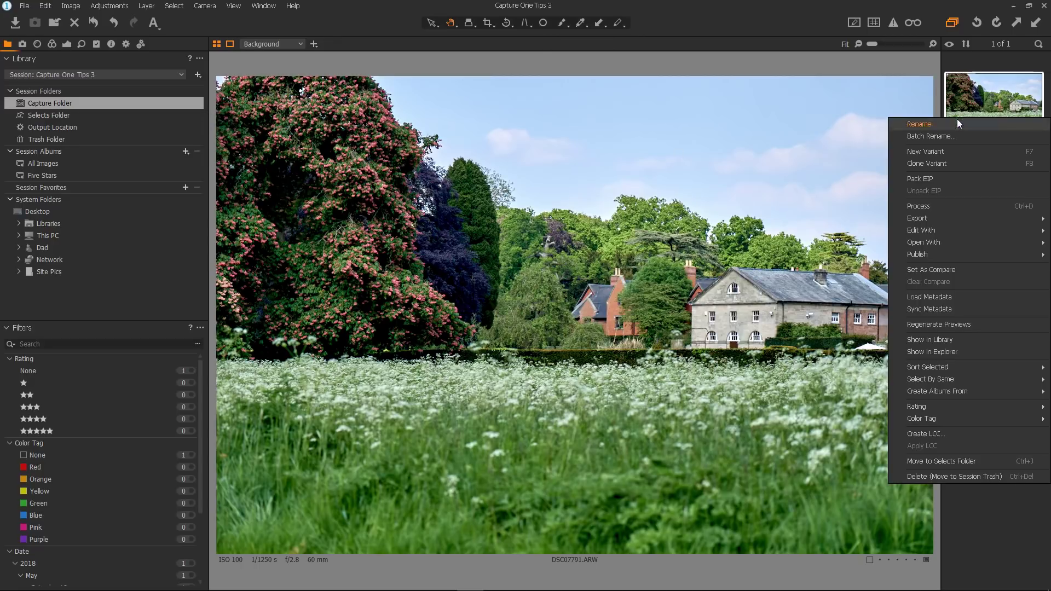
pyautogui.moveTo(947, 217)
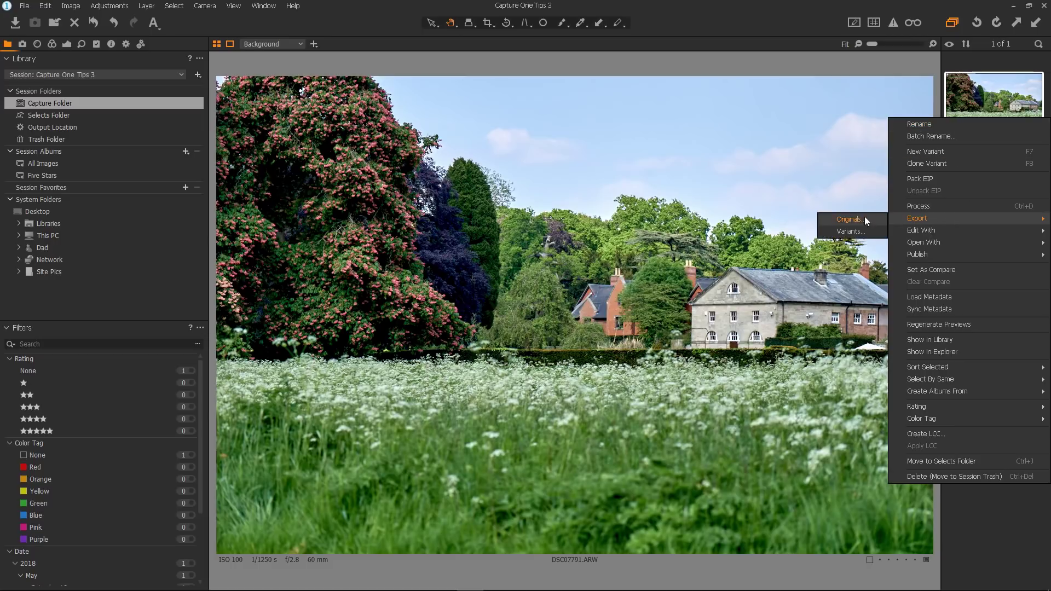
pyautogui.click(847, 231)
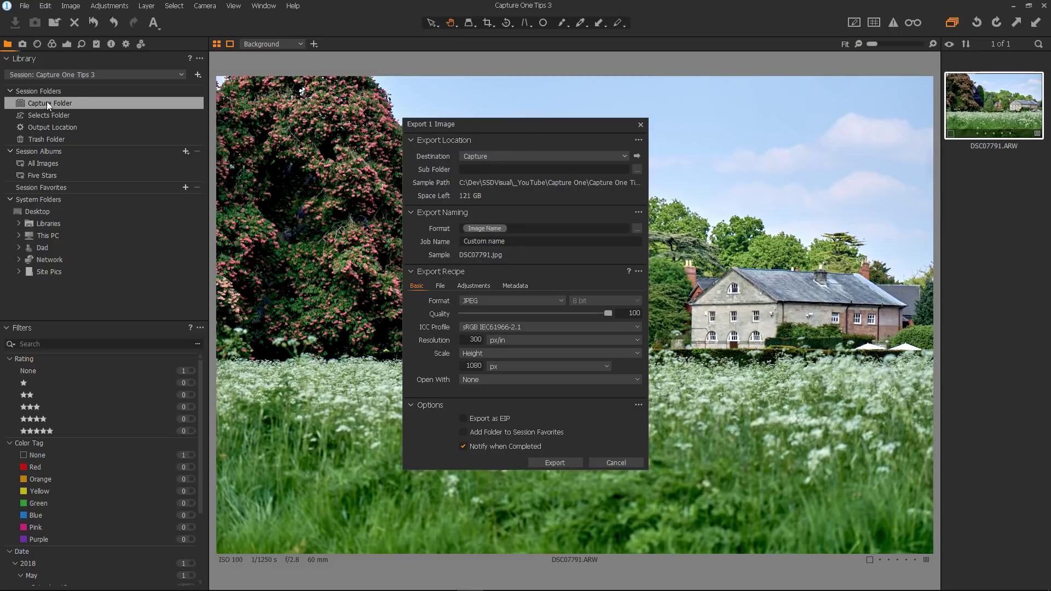
pyautogui.click(490, 157)
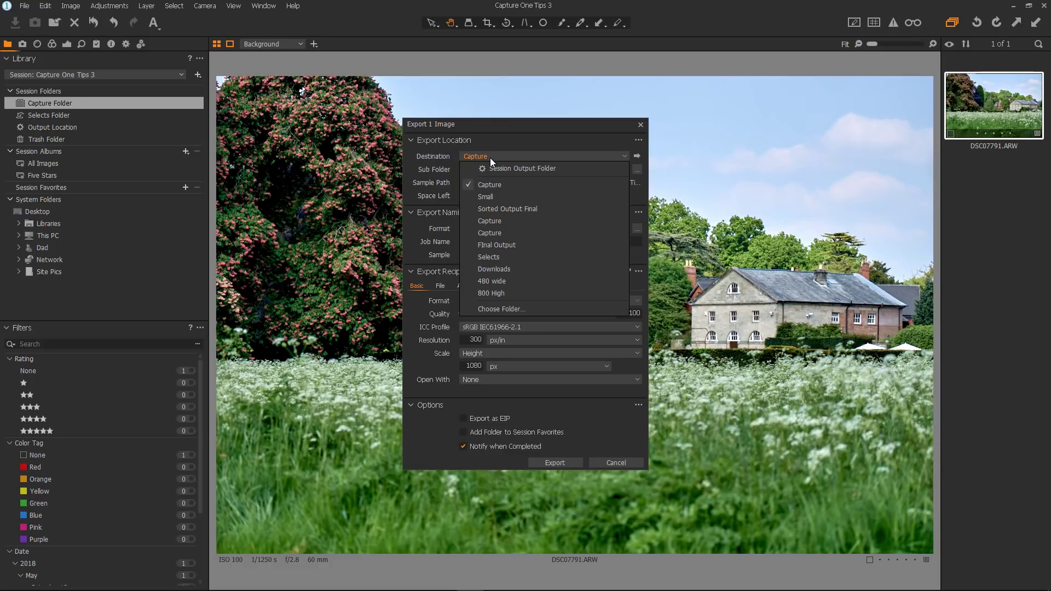
pyautogui.click(520, 308)
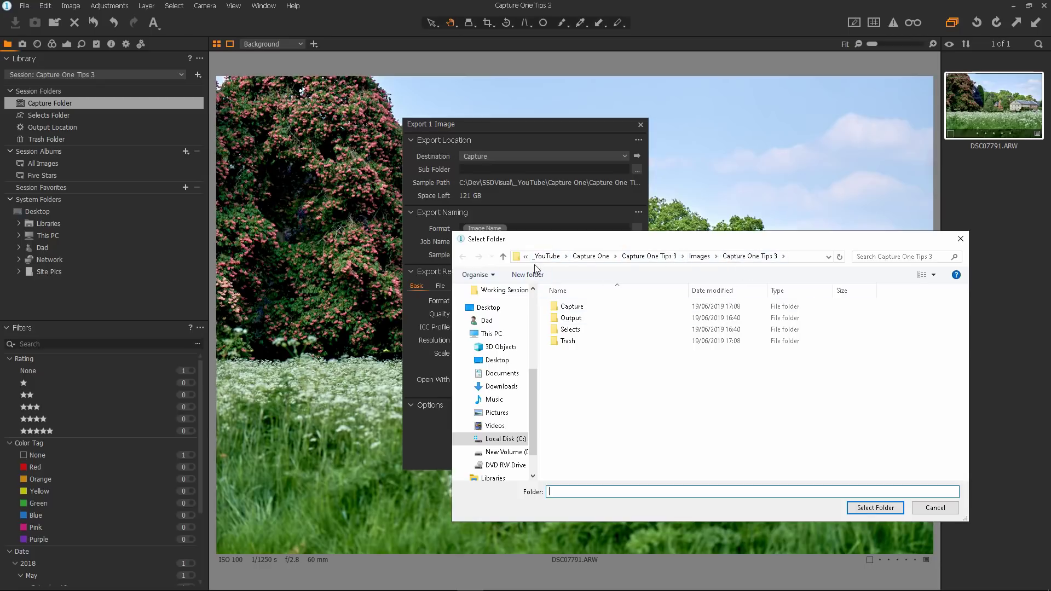
pyautogui.doubleClick(570, 306)
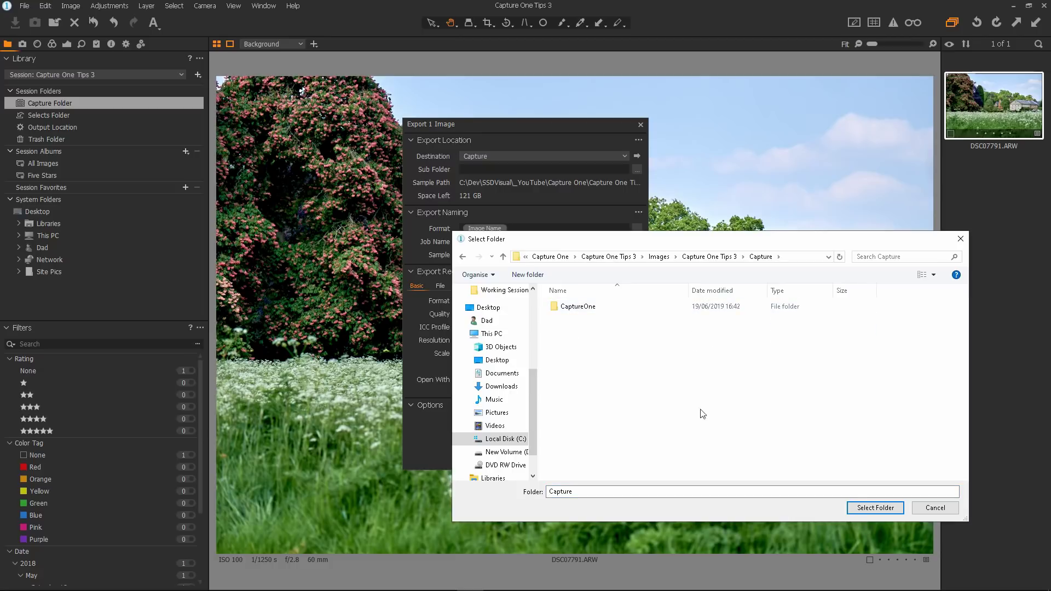
pyautogui.click(869, 508)
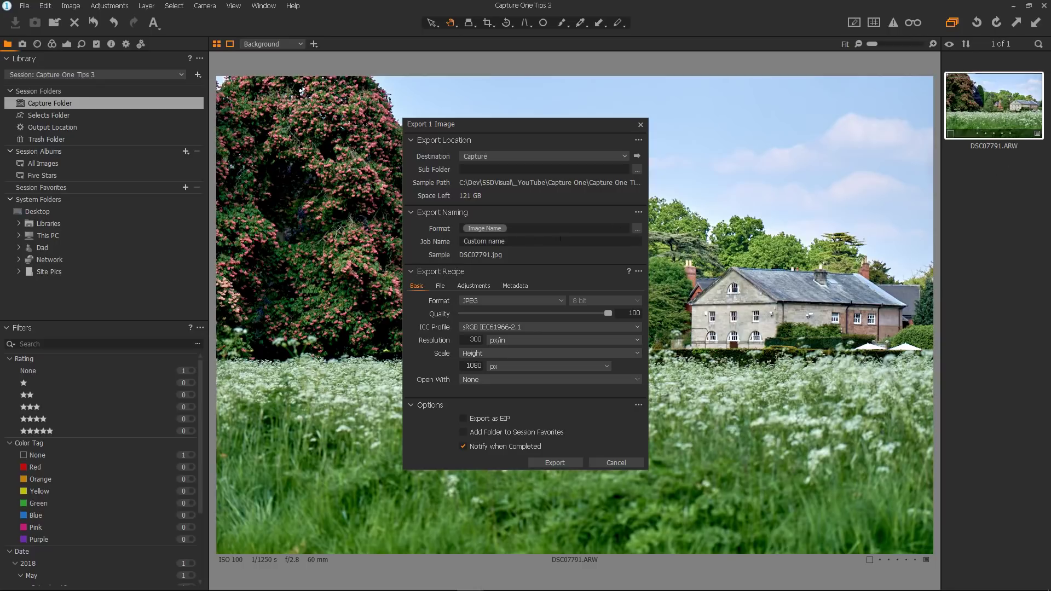
# Apply the Image Name preset as the naming format for the exported file
pyautogui.click(636, 230)
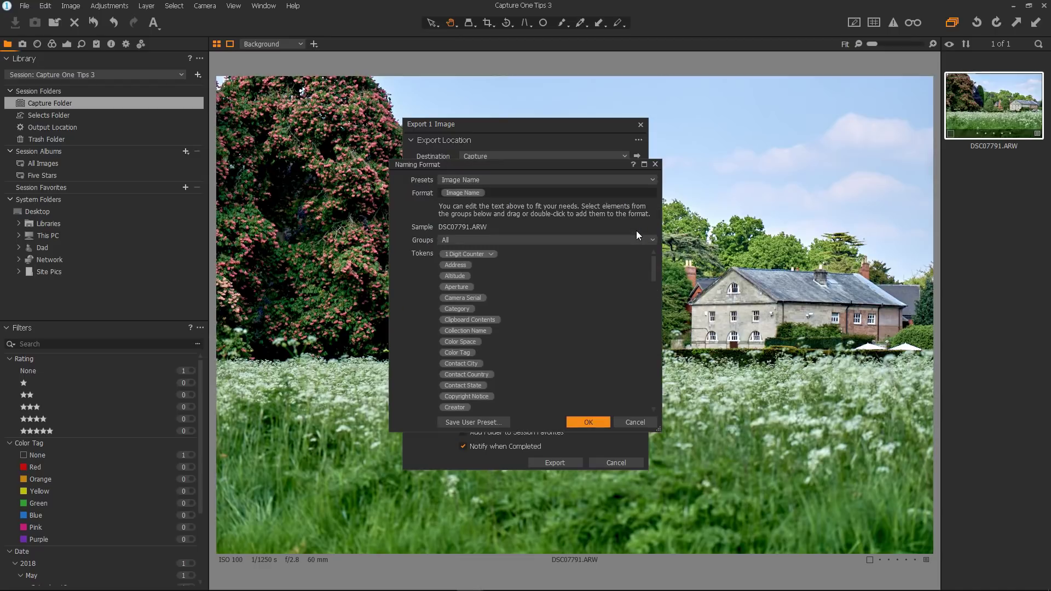
pyautogui.click(498, 180)
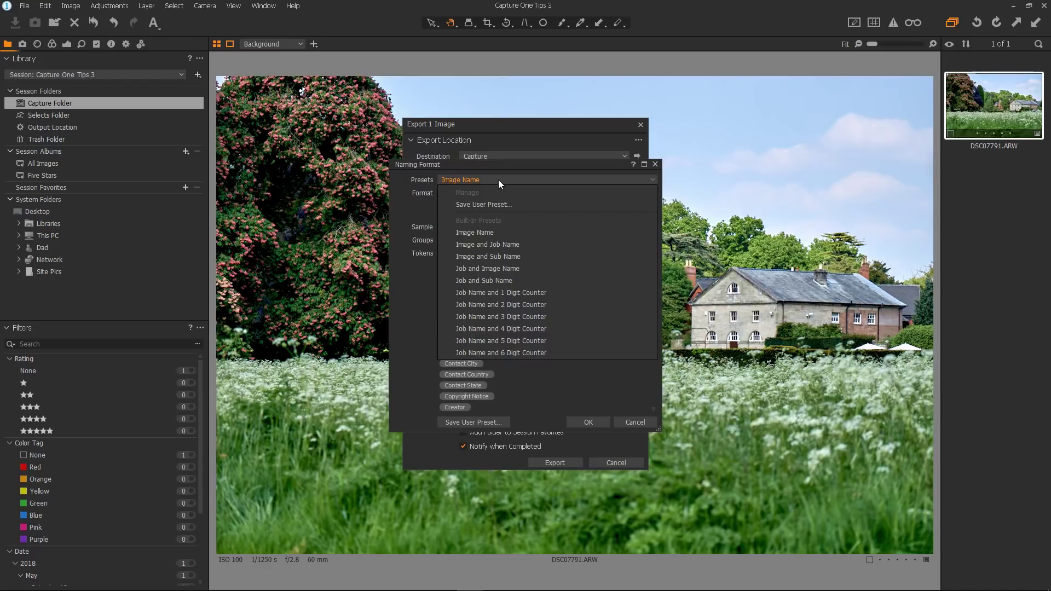
pyautogui.click(481, 233)
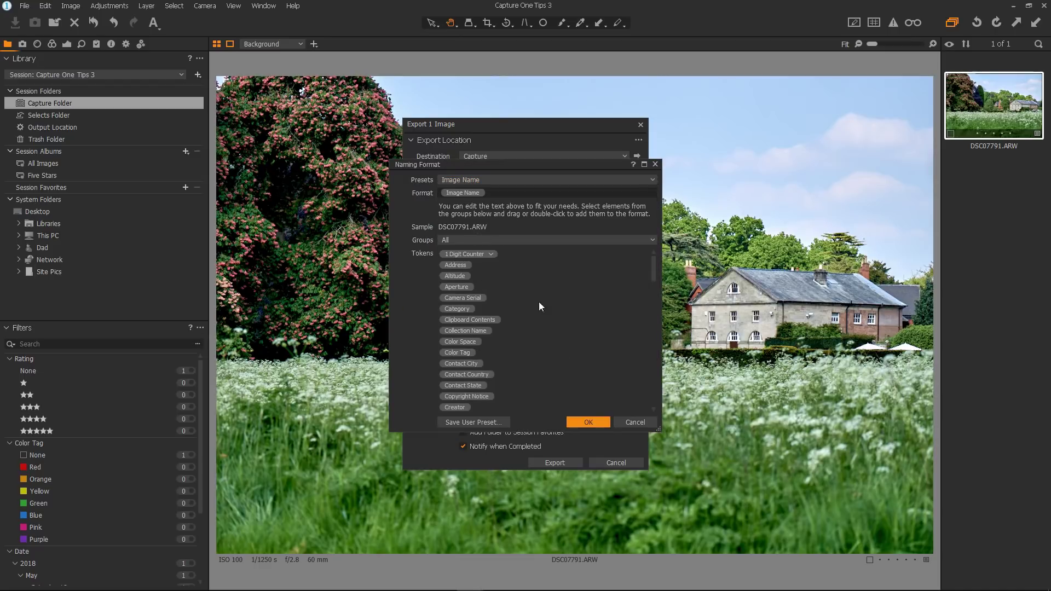
pyautogui.click(589, 421)
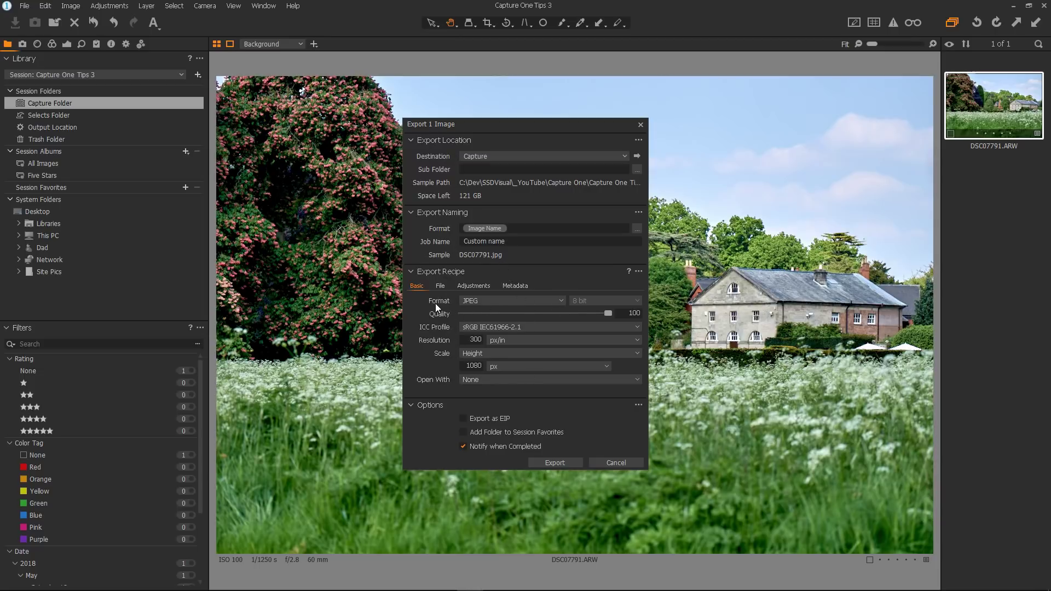
# Export the image as a JPEG at a Fixed scale of 100%
pyautogui.click(493, 301)
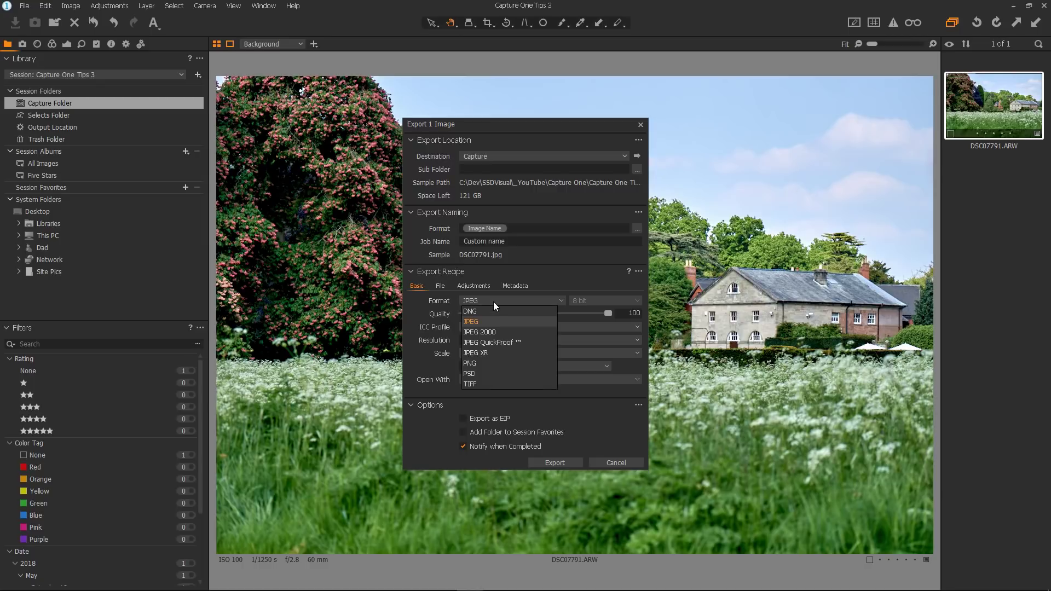
pyautogui.click(494, 322)
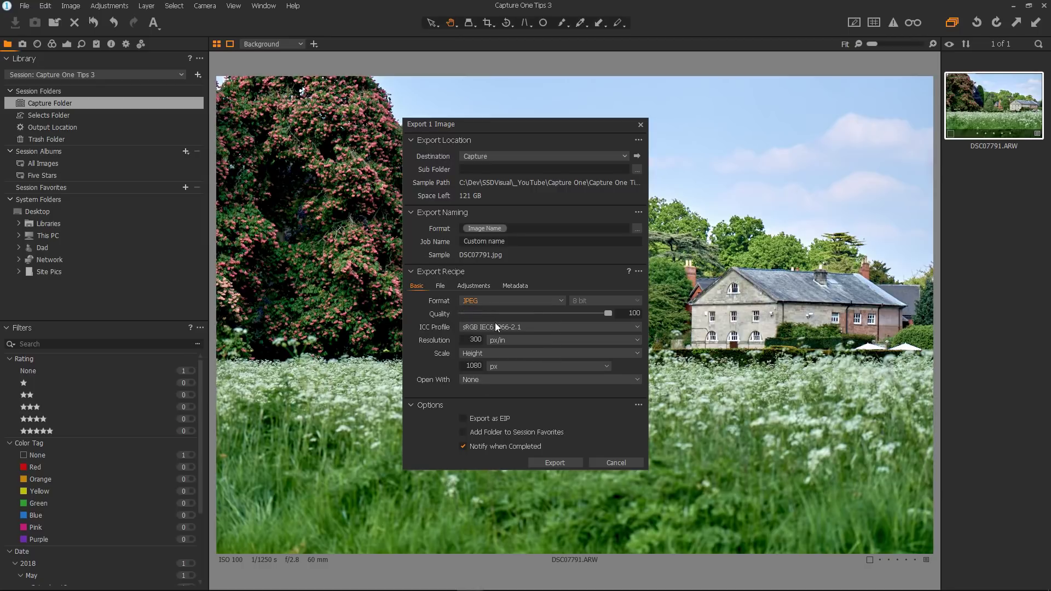
pyautogui.click(483, 356)
pyautogui.click(496, 365)
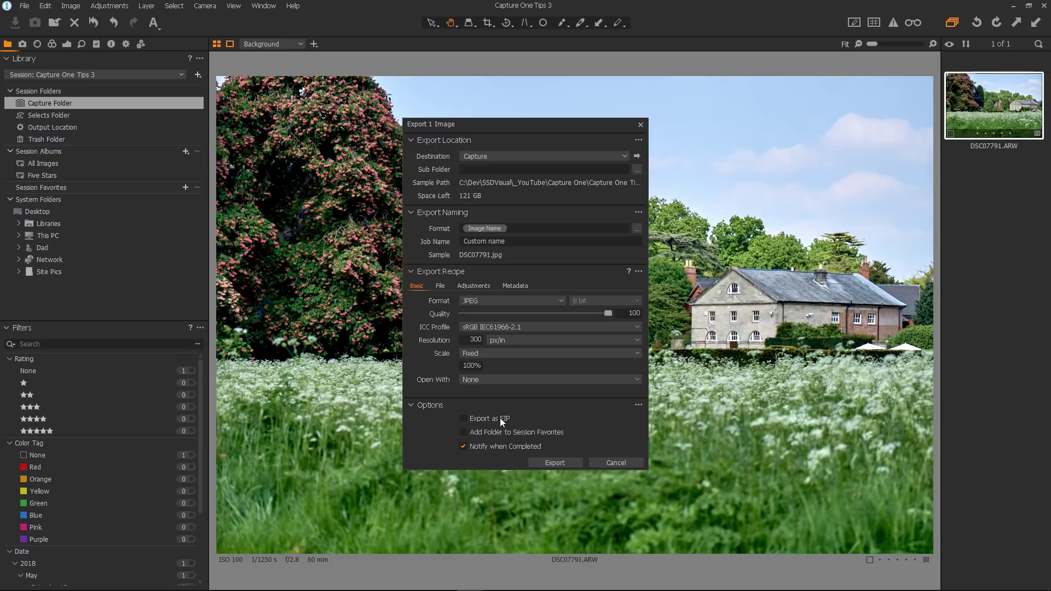
pyautogui.click(554, 462)
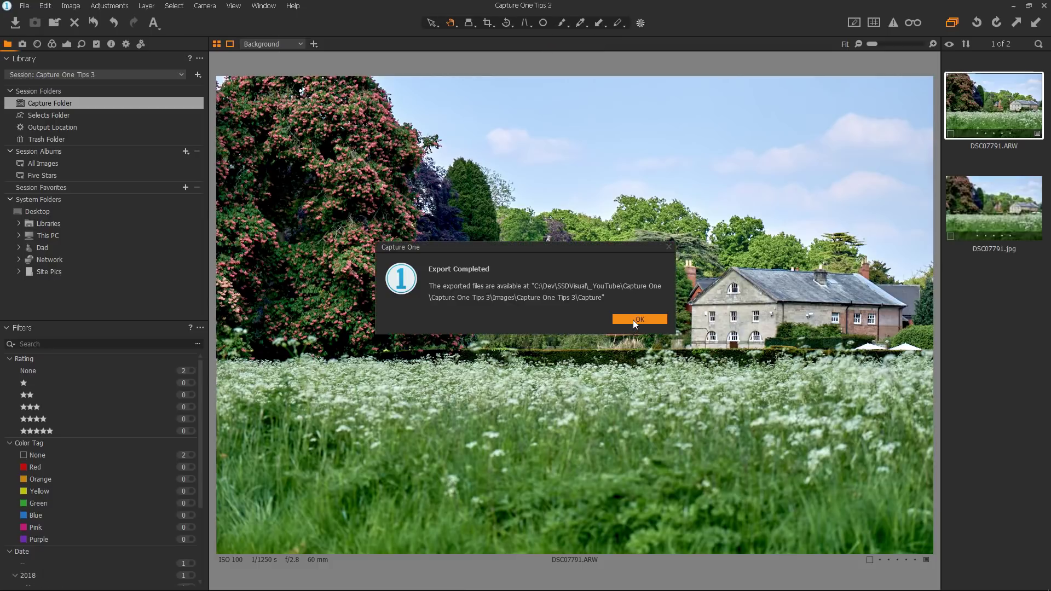
pyautogui.click(633, 320)
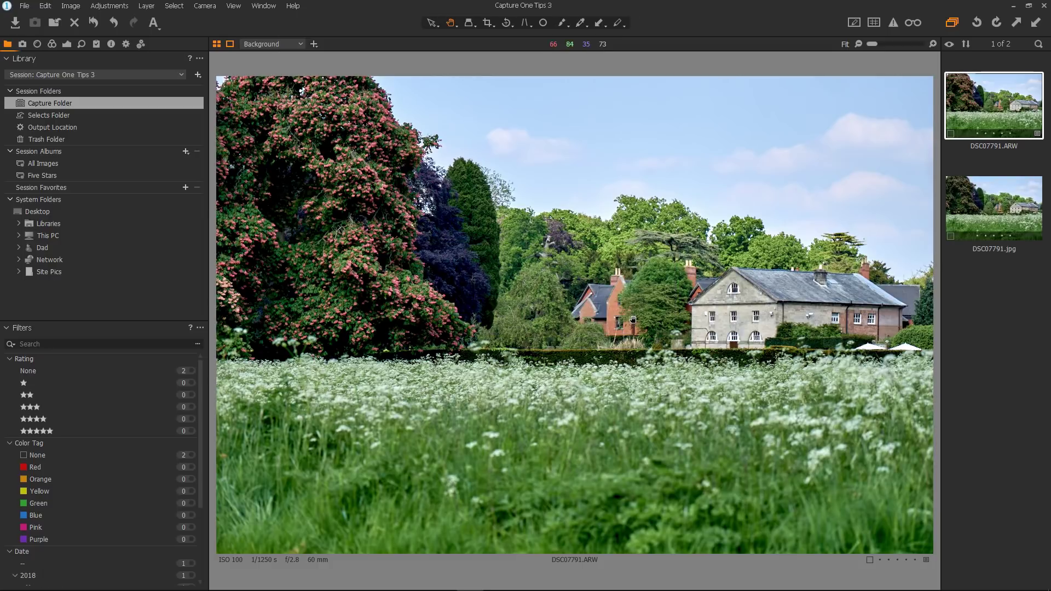
# Compare the exported DSC07791.jpg with DSC07791.ARW, first one at a time and side by side, and clear the selection
pyautogui.click(987, 215)
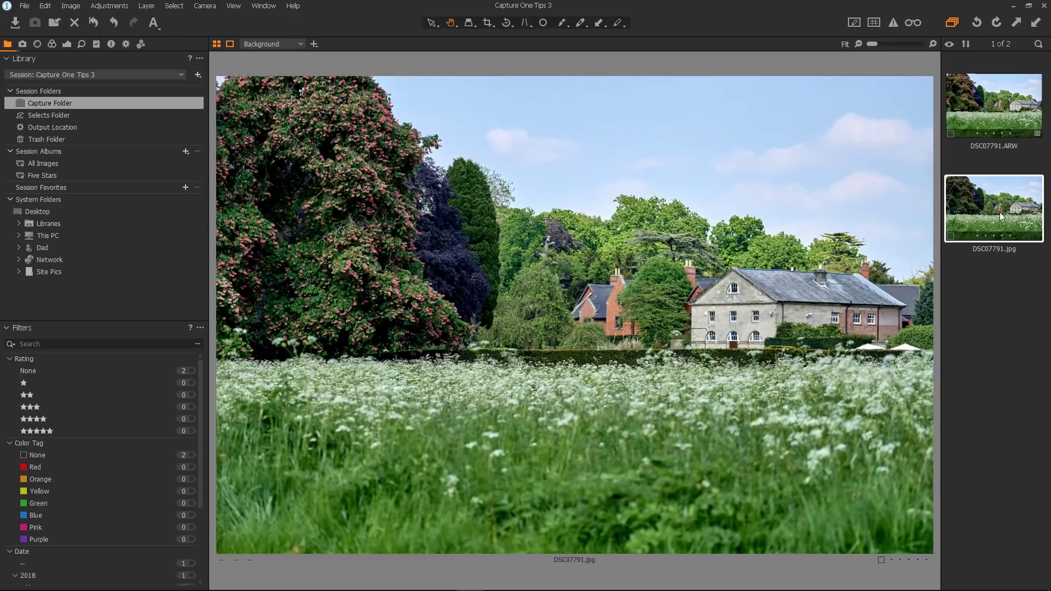
pyautogui.click(973, 111)
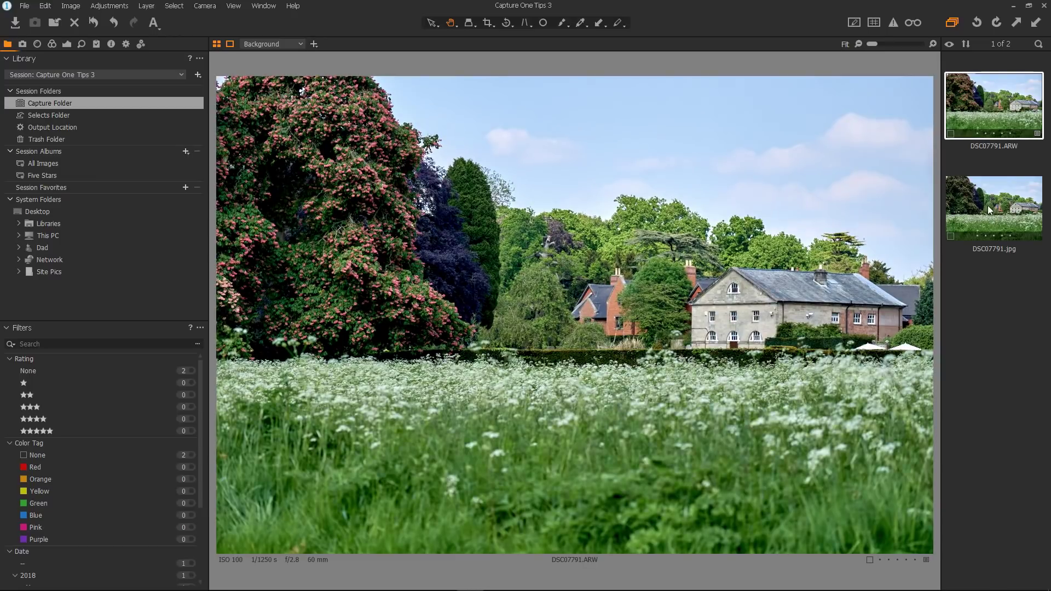
pyautogui.click(991, 211)
pyautogui.click(987, 120)
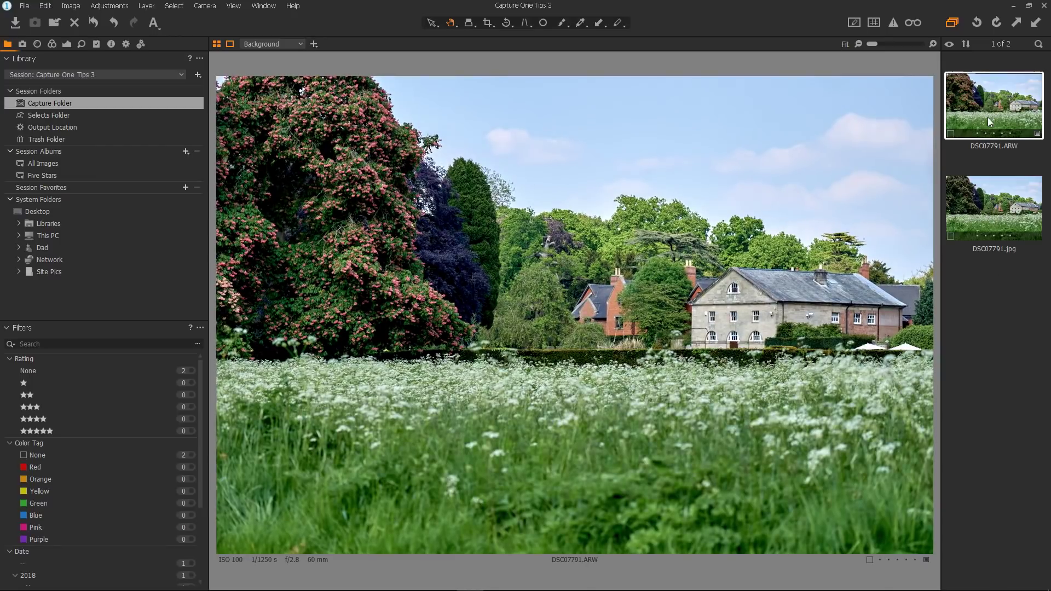
pyautogui.keyDown('ctrl'); pyautogui.click(997, 206); pyautogui.keyUp('ctrl')
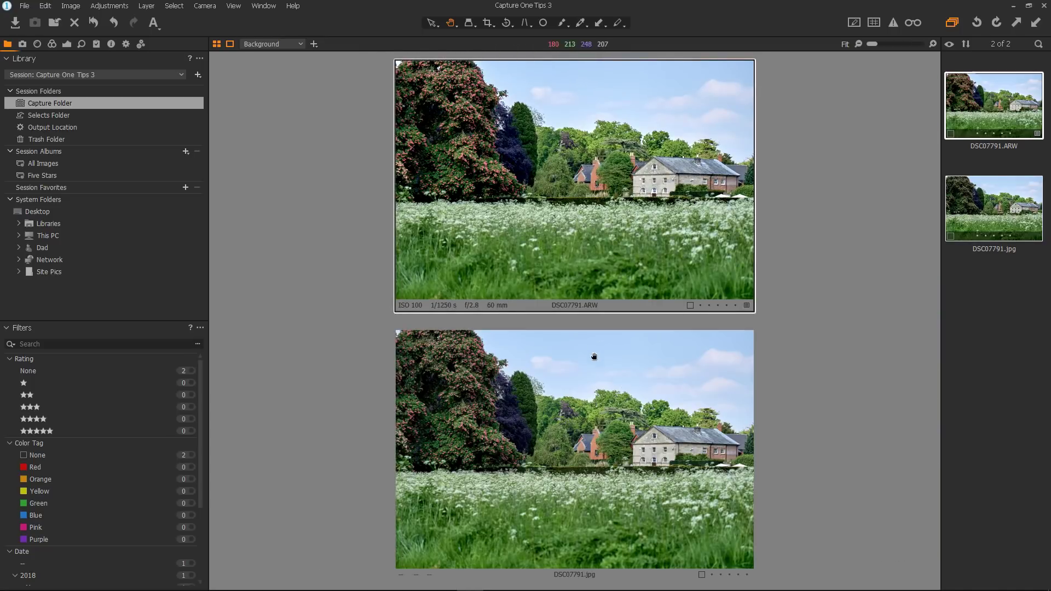
pyautogui.click(989, 289)
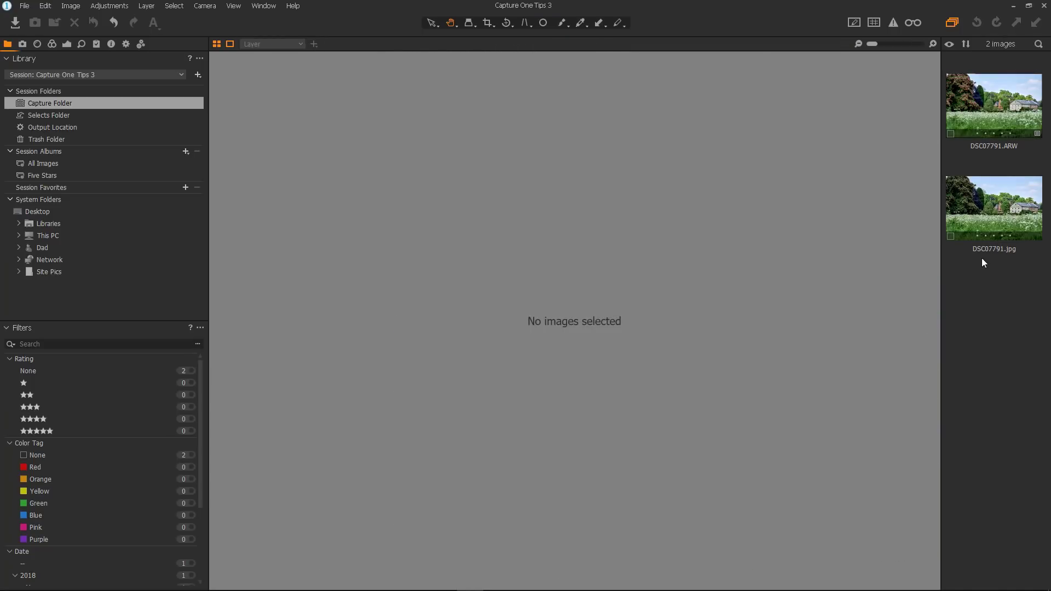
# Open the exported DSC07791.jpg in Affinity Photo from its thumbnail
pyautogui.click(994, 216)
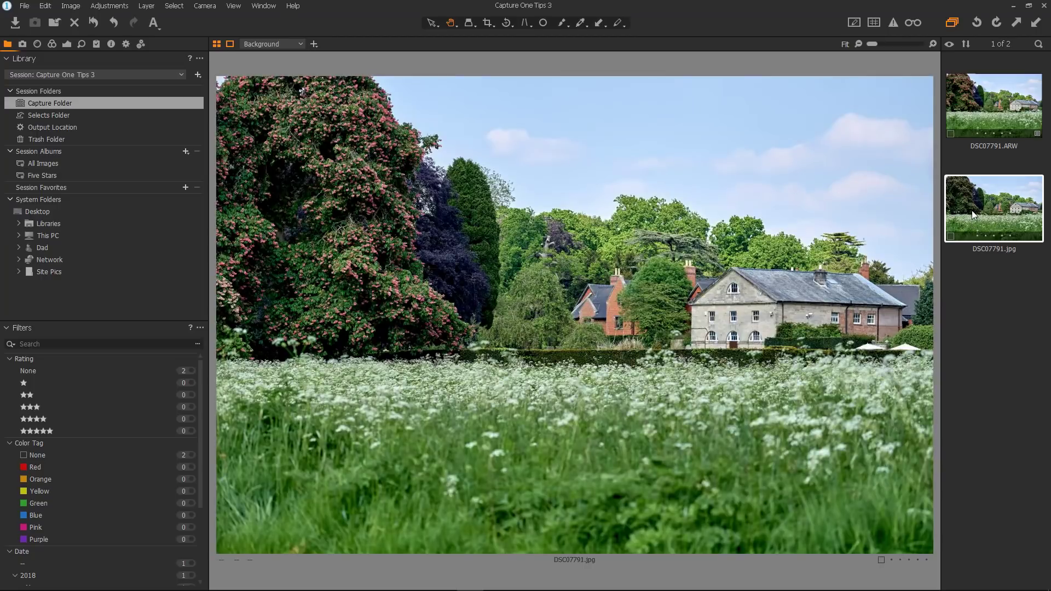
pyautogui.rightClick(972, 215)
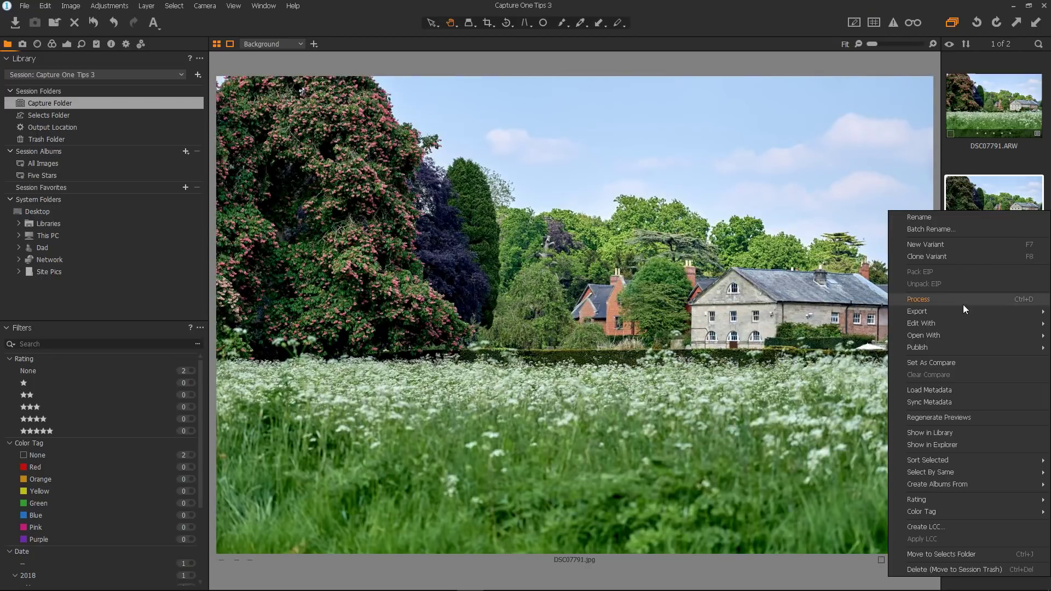
pyautogui.moveTo(961, 335)
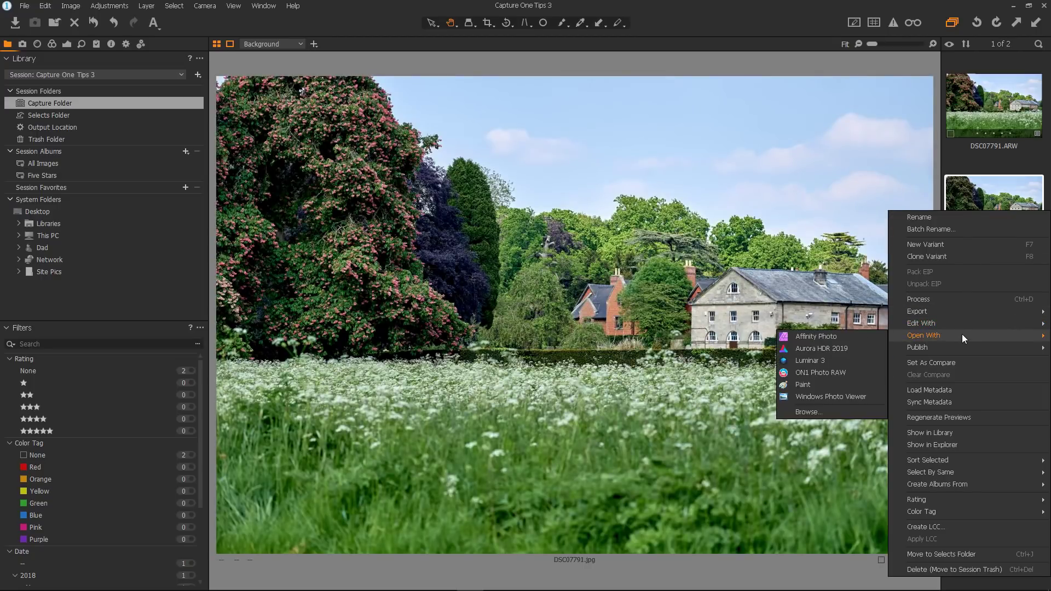
pyautogui.click(855, 337)
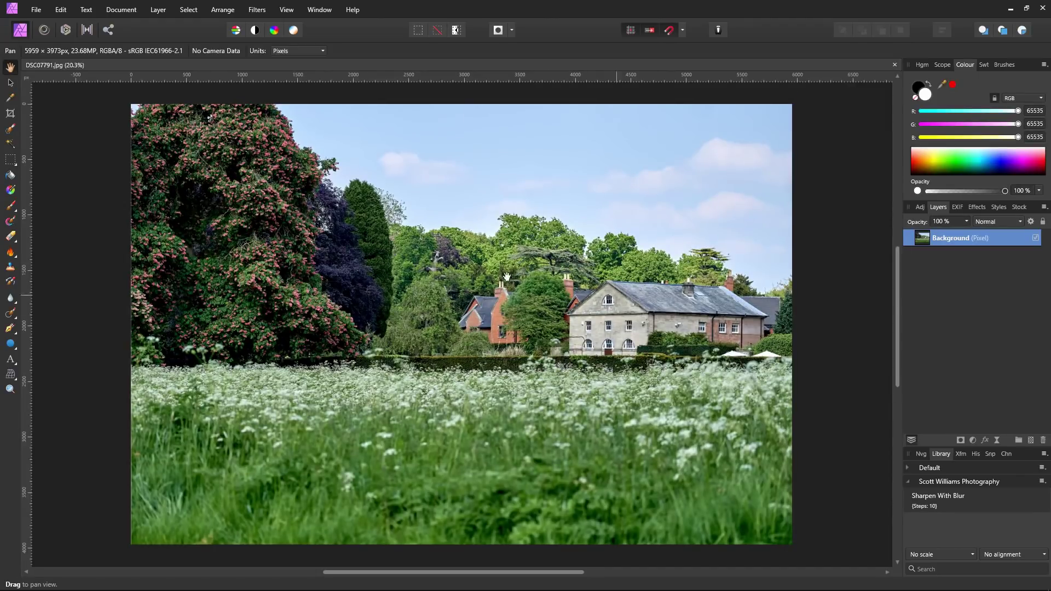
# Paint a black sun with six rays in the upper sky using a 128 px brush, and close DSC07791.jpg with the changes saved
pyautogui.click(9, 206)
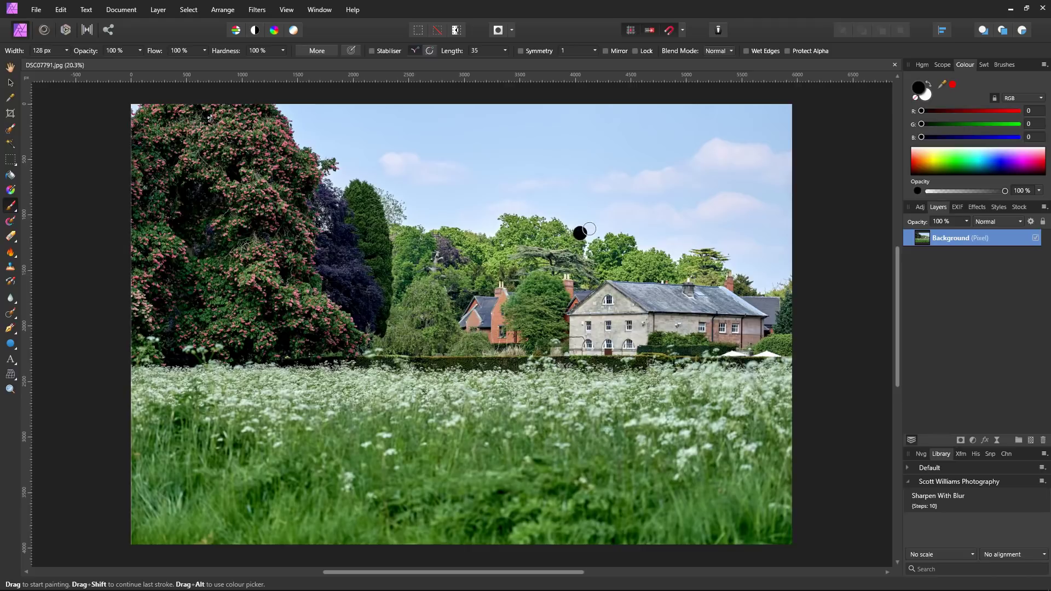
pyautogui.moveTo(638, 162); pyautogui.dragTo(634, 173)
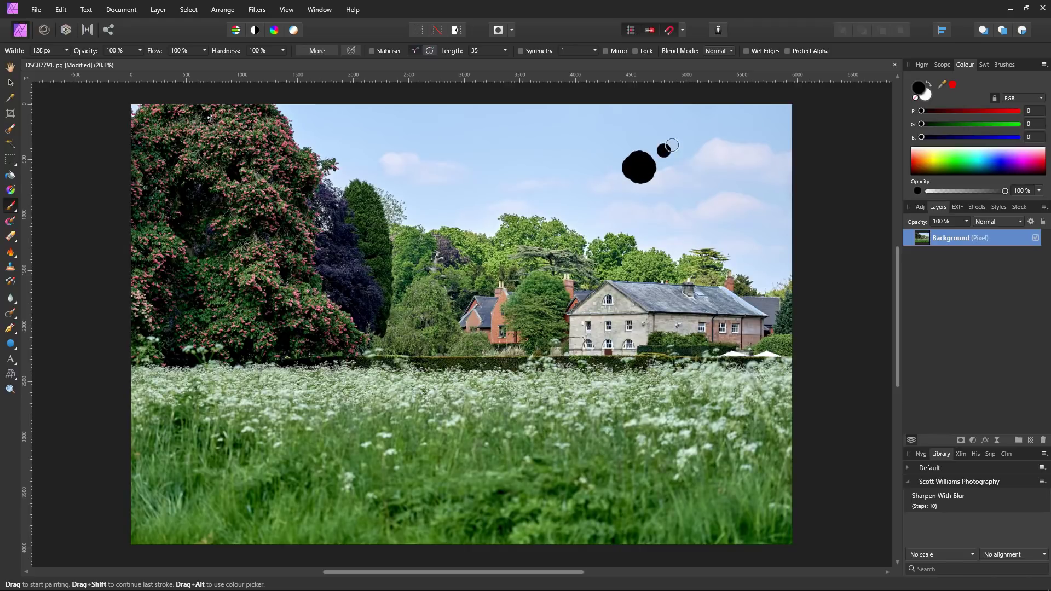
pyautogui.moveTo(672, 144)
pyautogui.mouseDown()
pyautogui.moveTo(689, 133)
pyautogui.moveTo(617, 121)
pyautogui.mouseUp()
pyautogui.click(595, 163)
pyautogui.moveTo(601, 162); pyautogui.dragTo(574, 164)
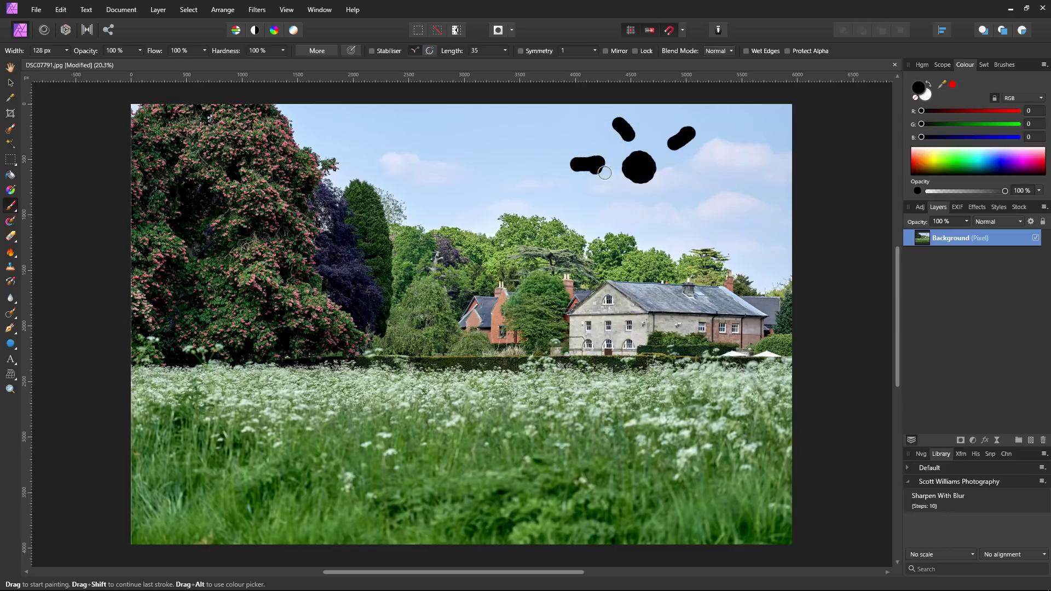
pyautogui.moveTo(624, 194)
pyautogui.mouseDown()
pyautogui.moveTo(611, 214)
pyautogui.moveTo(672, 218)
pyautogui.mouseUp()
pyautogui.click(668, 176)
pyautogui.moveTo(668, 177); pyautogui.dragTo(706, 187)
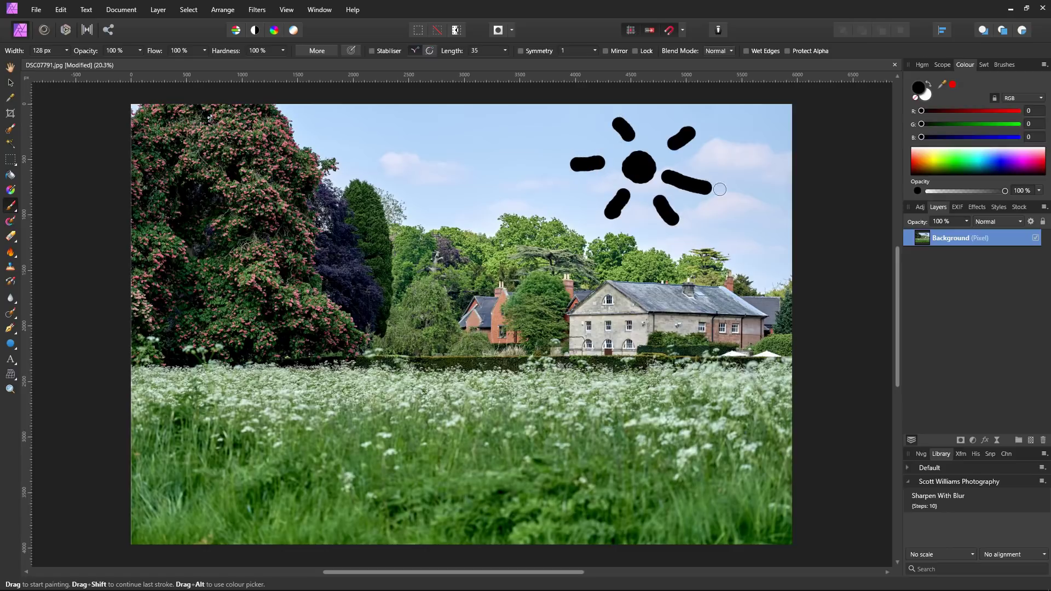
pyautogui.click(895, 65)
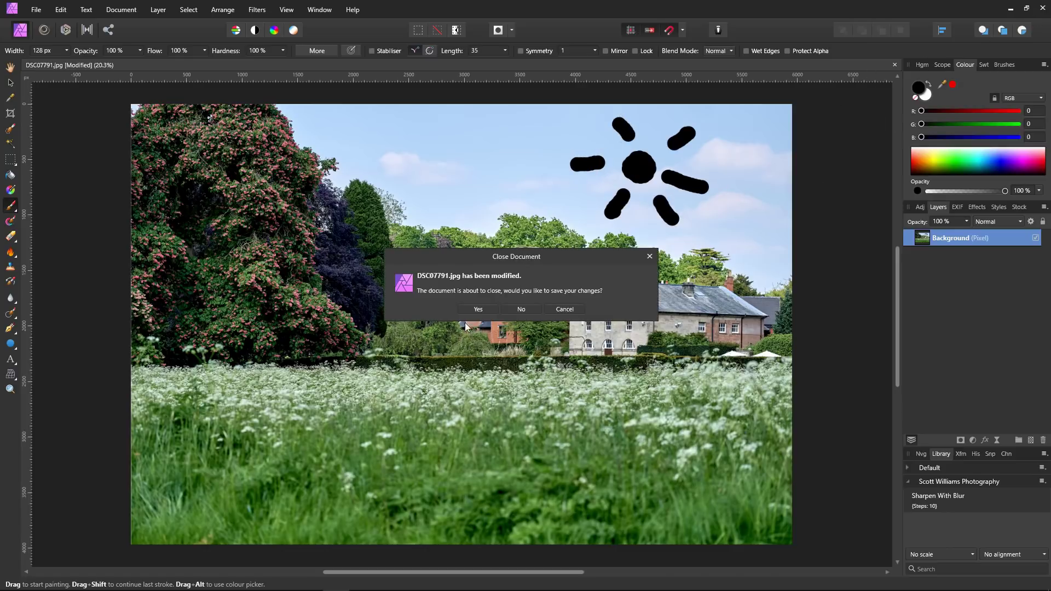
pyautogui.click(479, 309)
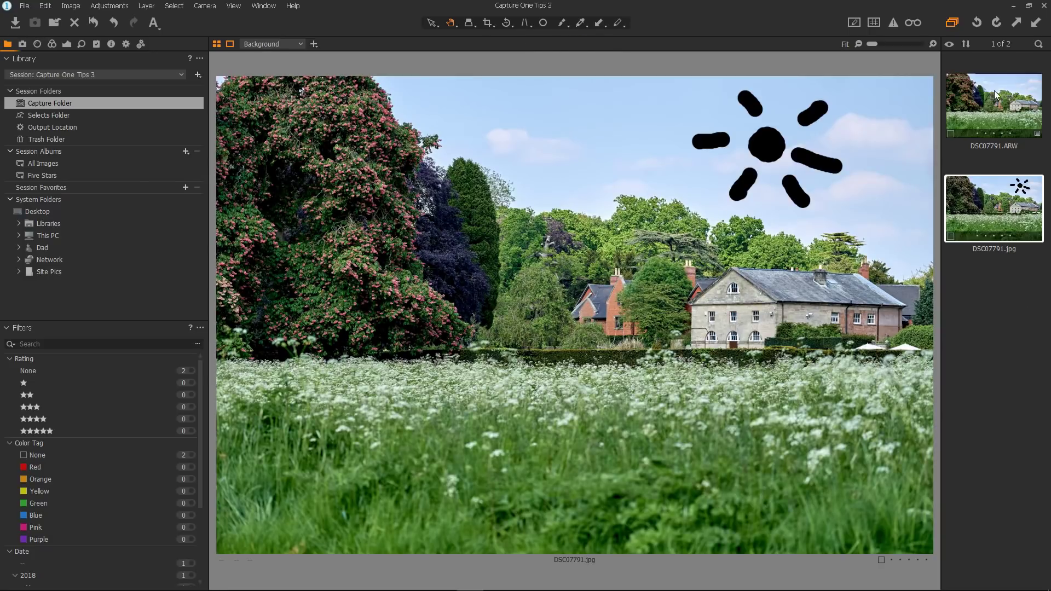
# Switch to Capture One and review the painted DSC07791.jpg against DSC07791.ARW, including the commands available for each file
pyautogui.click(987, 112)
pyautogui.click(995, 208)
pyautogui.rightClick(982, 208)
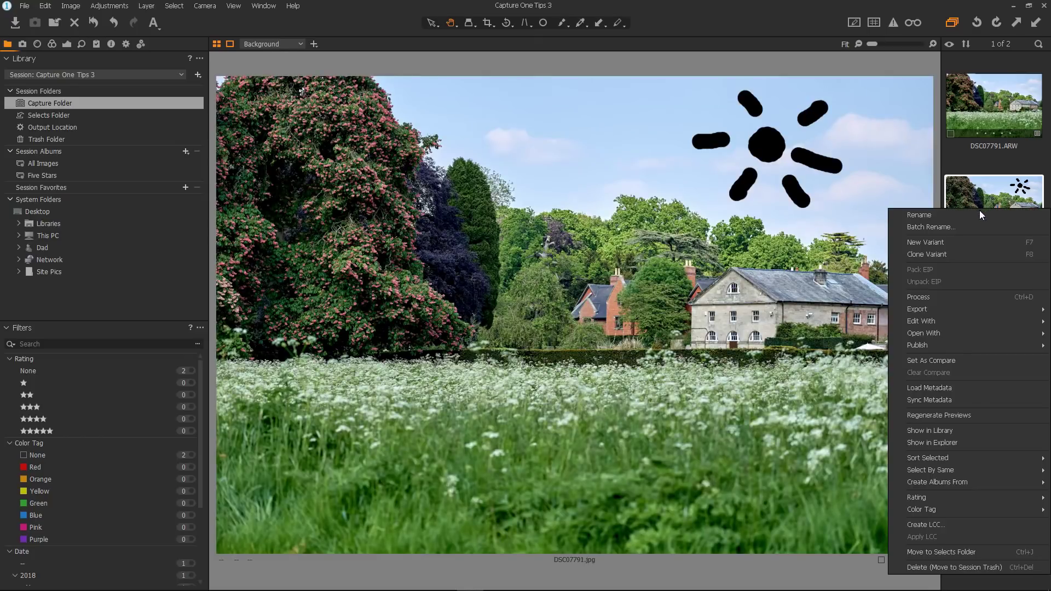
pyautogui.moveTo(959, 333)
pyautogui.click(979, 198)
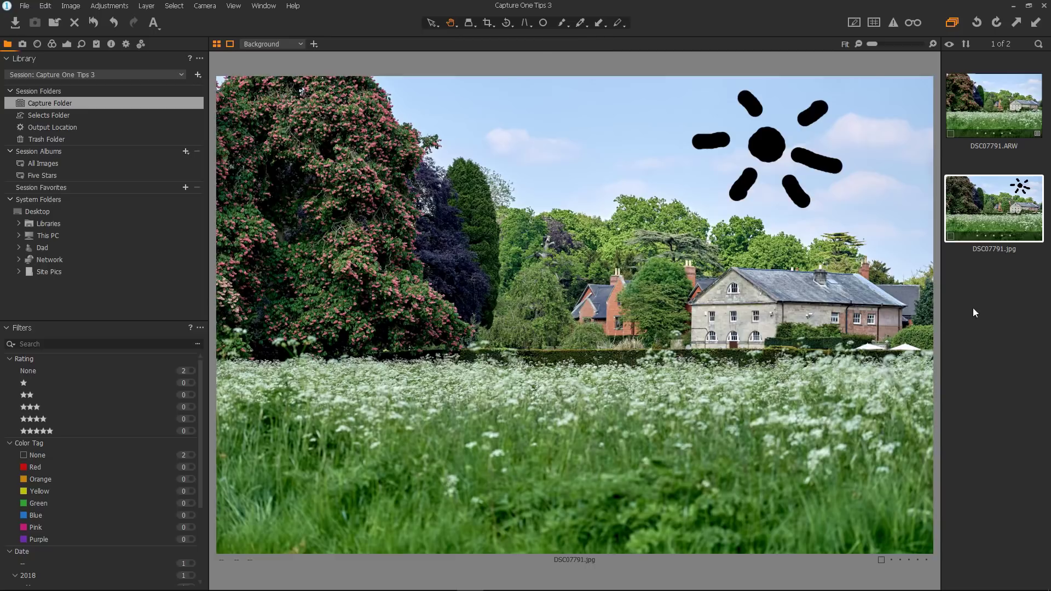
pyautogui.click(967, 112)
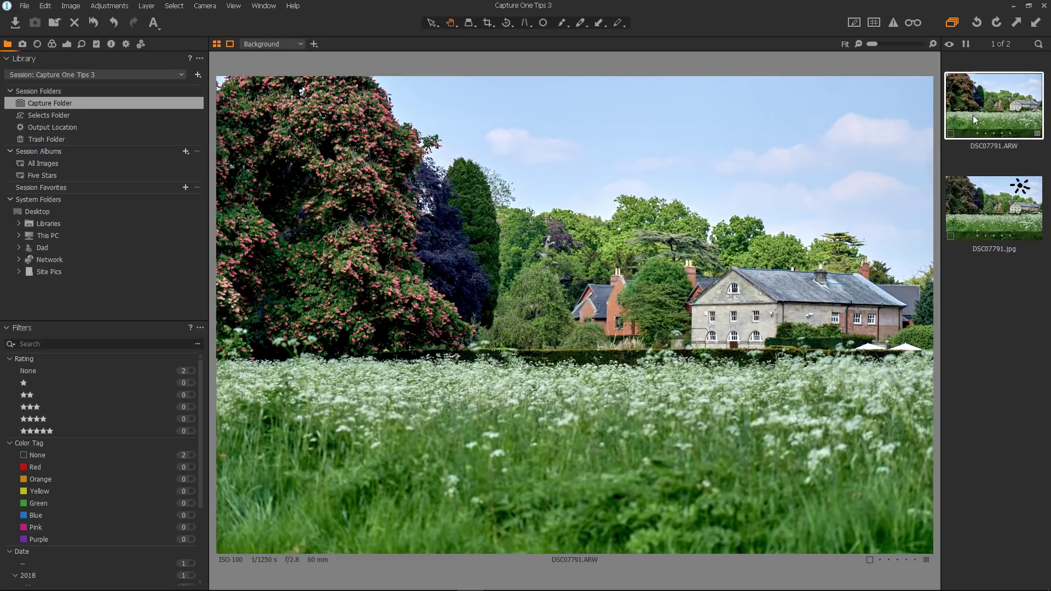
pyautogui.rightClick(979, 107)
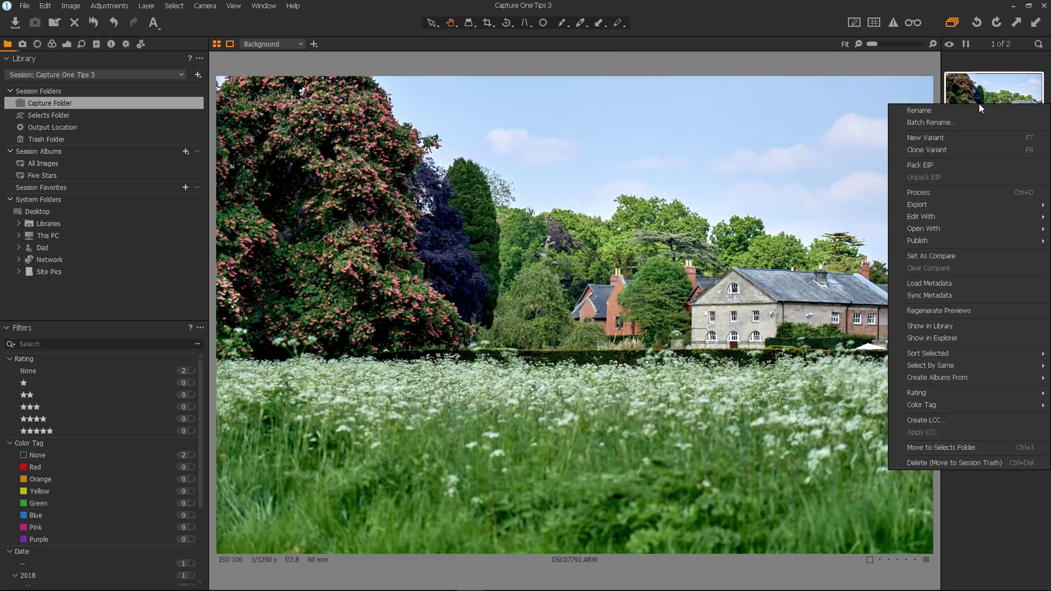
pyautogui.click(982, 99)
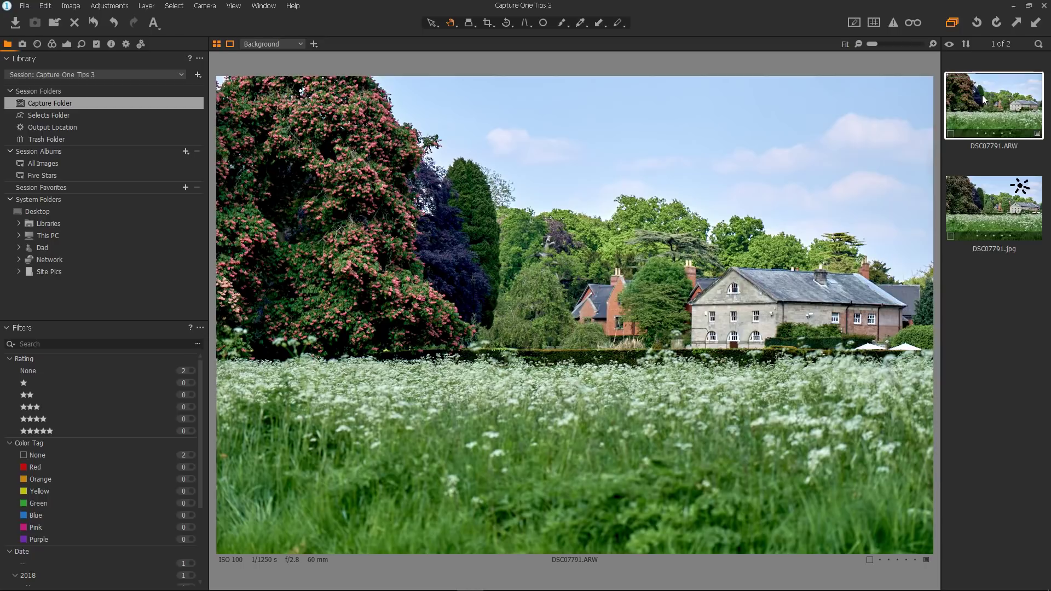
# Export the painted DSC07791.jpg to the Capture folder as a JPEG scaled to a height of 1080 px
pyautogui.click(1005, 200)
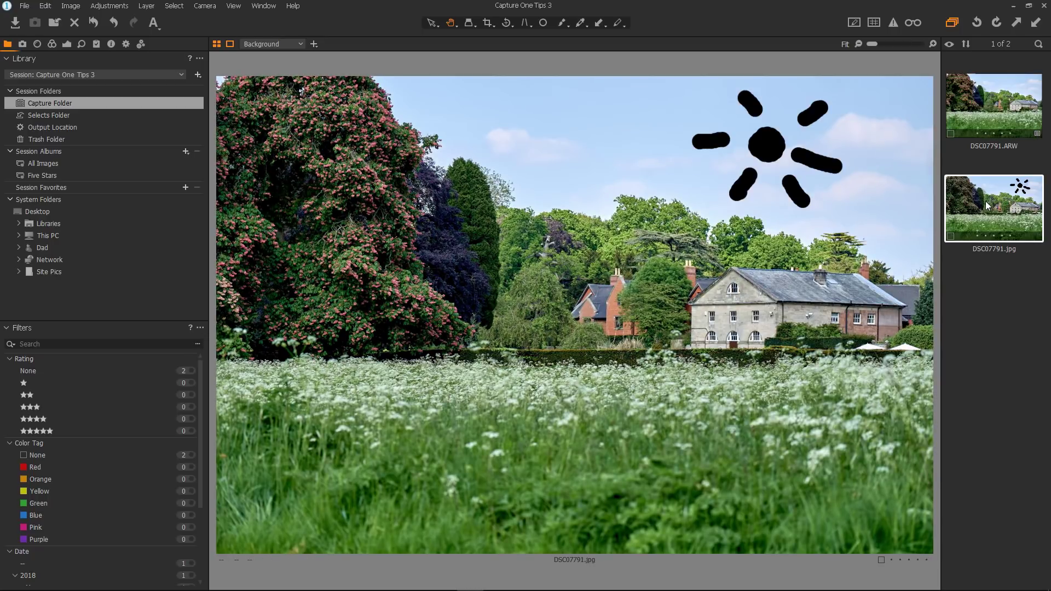
pyautogui.rightClick(980, 208)
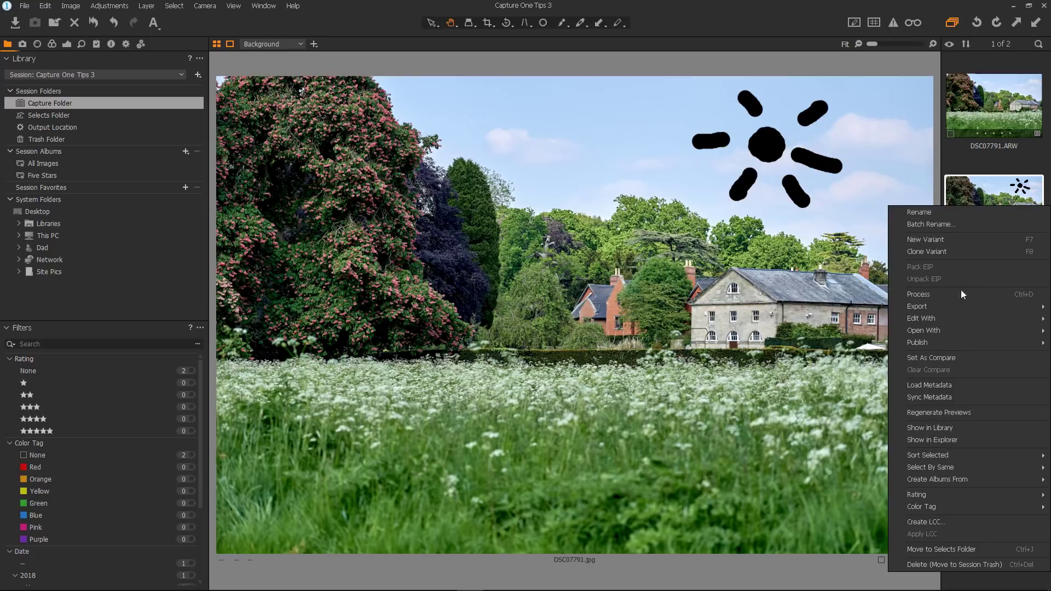
pyautogui.moveTo(953, 309)
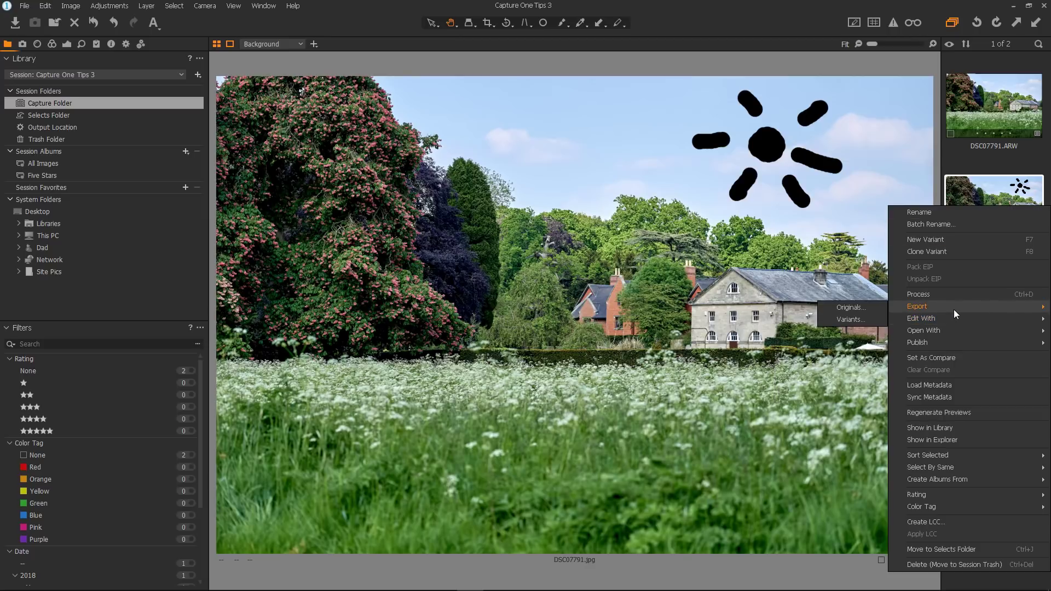
pyautogui.click(838, 321)
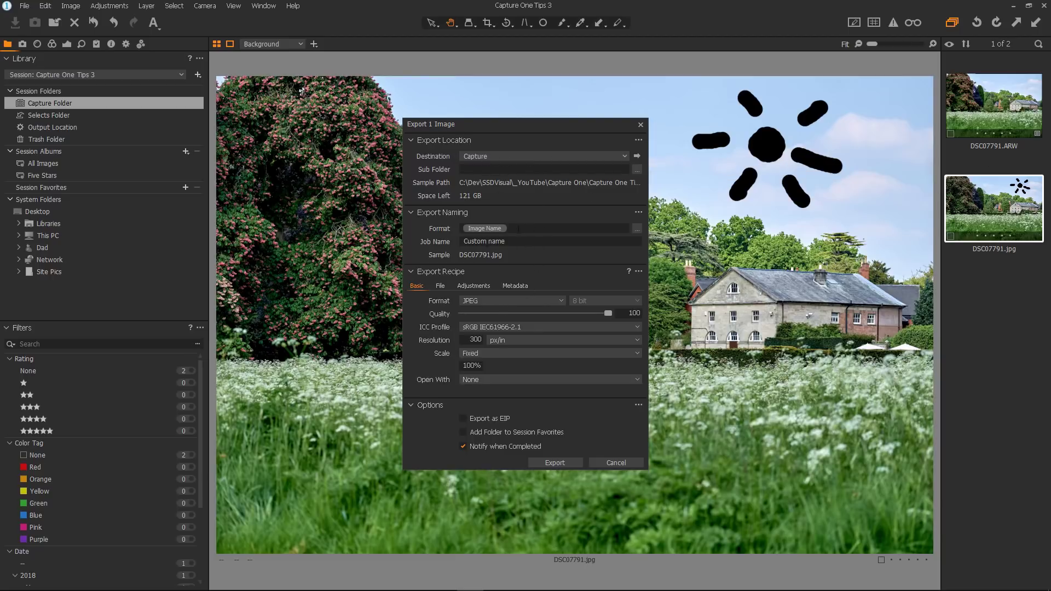
pyautogui.click(471, 353)
pyautogui.click(497, 390)
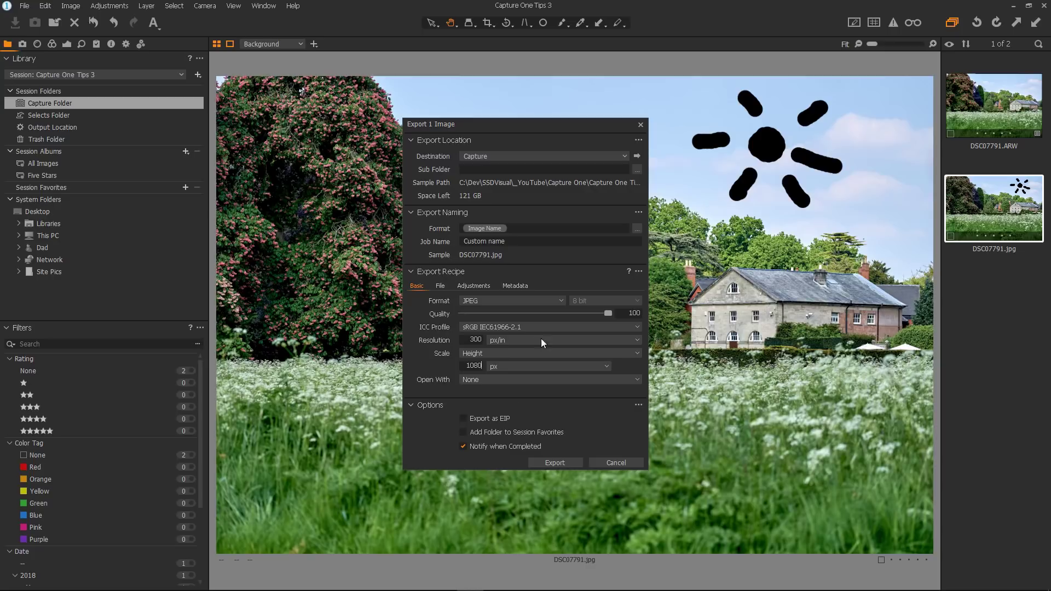
pyautogui.click(511, 366)
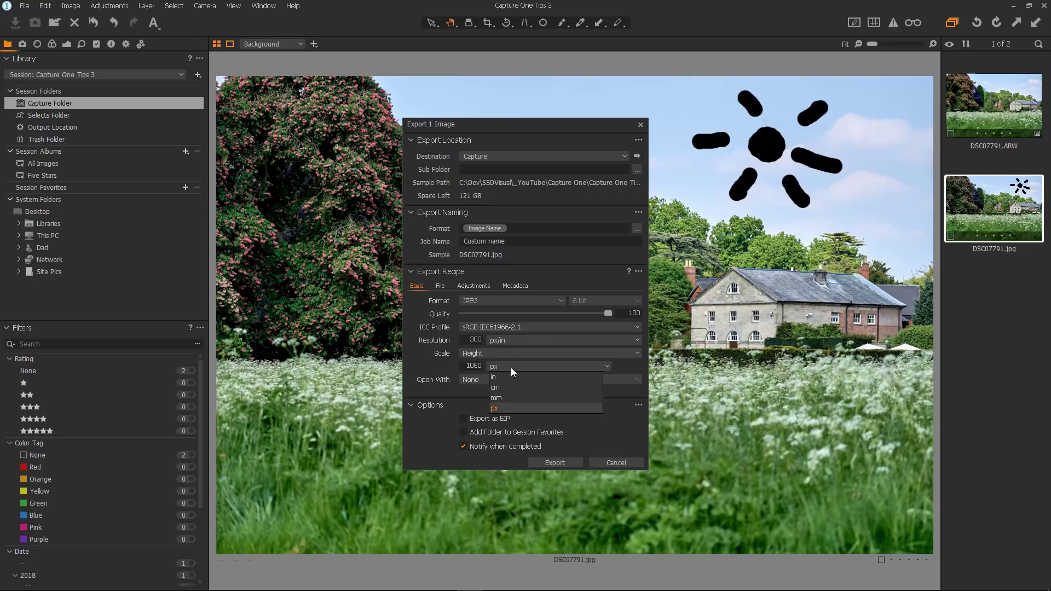
pyautogui.click(507, 407)
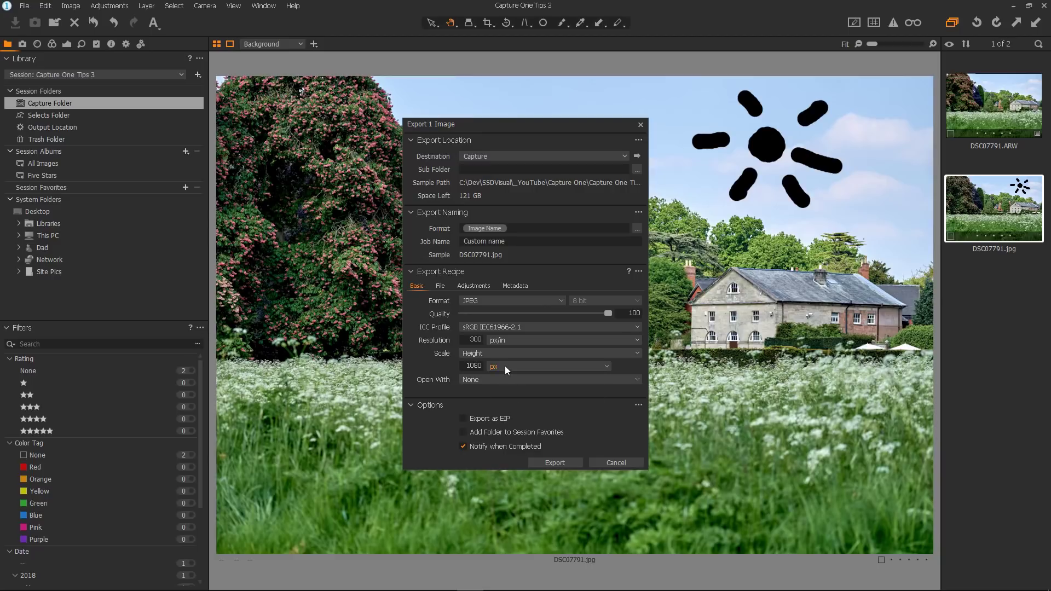
pyautogui.click(569, 461)
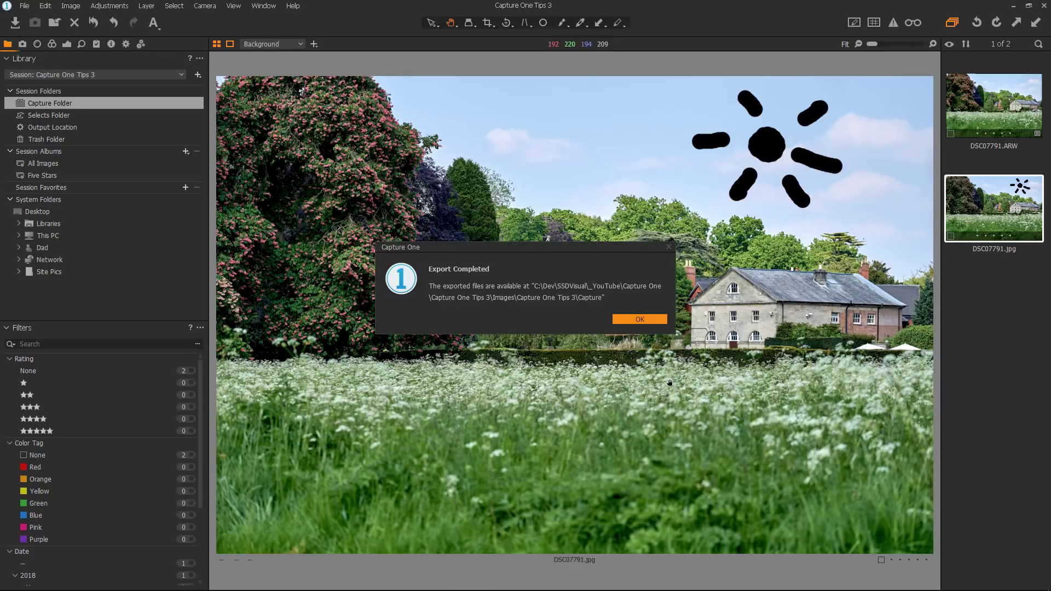
pyautogui.click(654, 321)
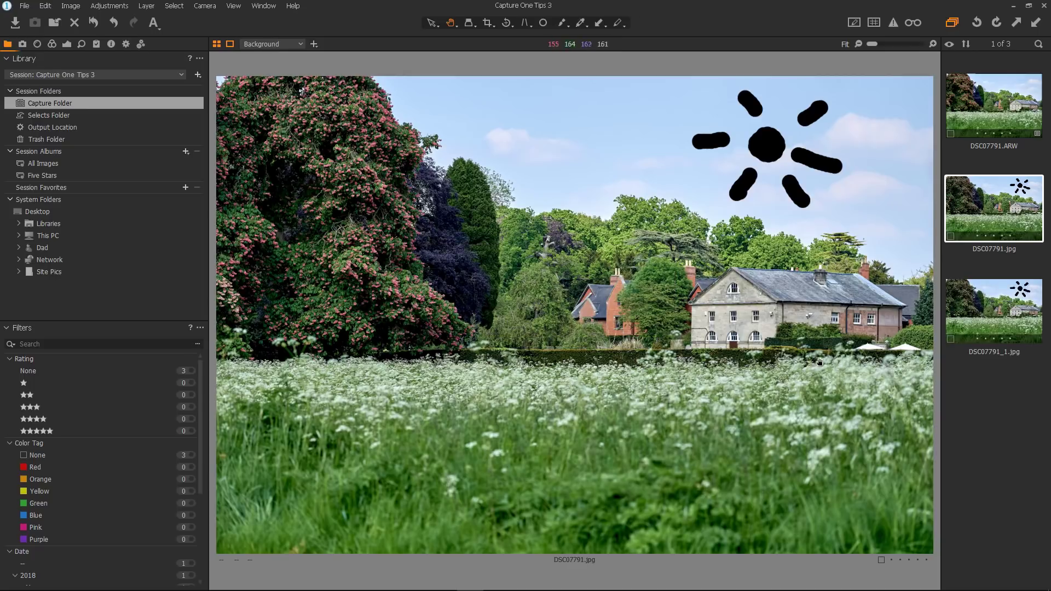
# Check the metadata dimensions of the newly exported DSC07791_1.jpg against those of DSC07791.ARW
pyautogui.click(976, 314)
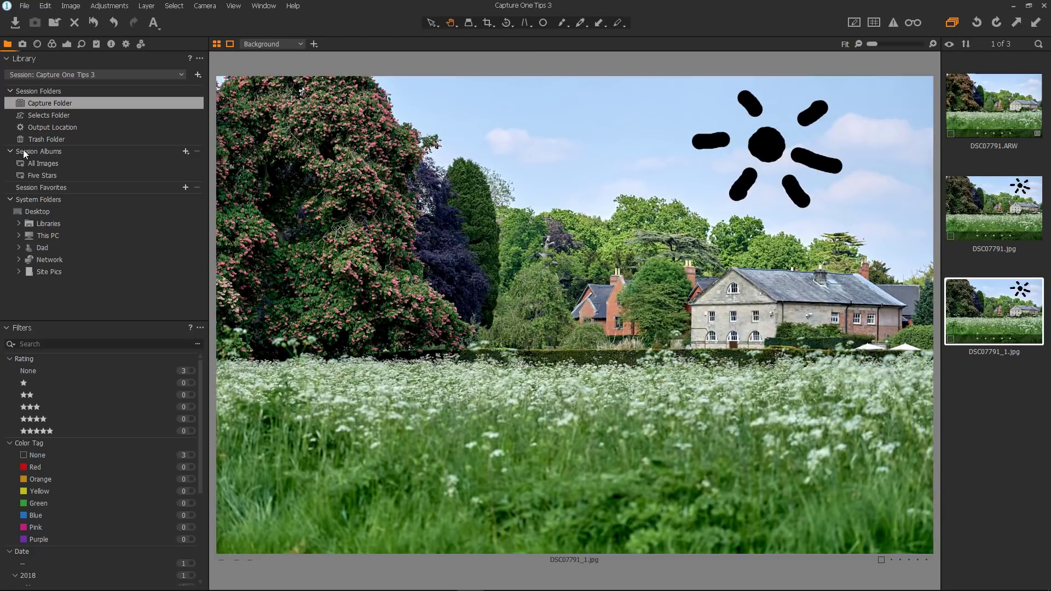
pyautogui.click(110, 43)
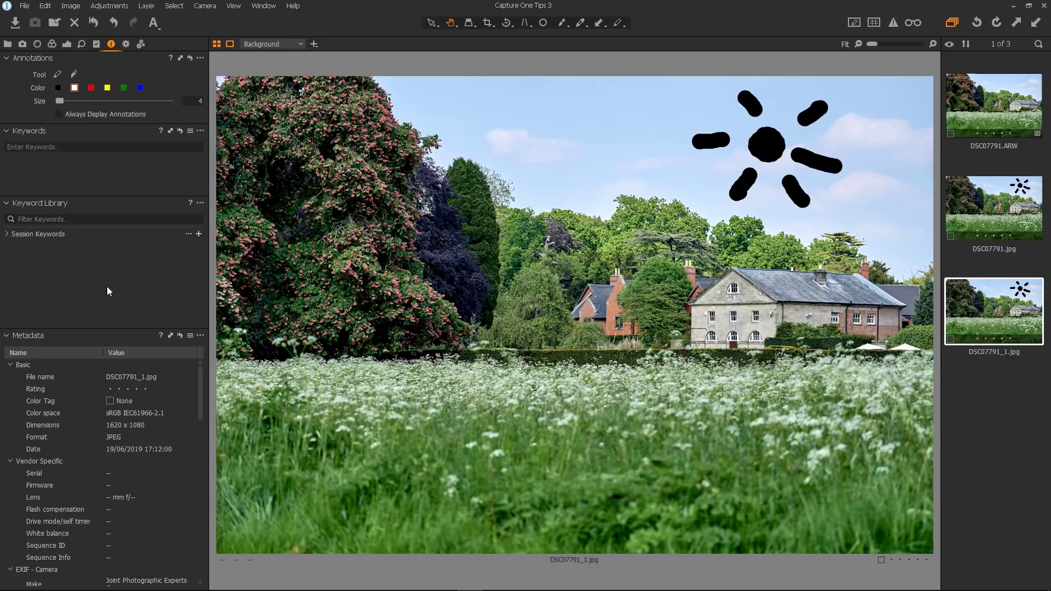
pyautogui.click(986, 114)
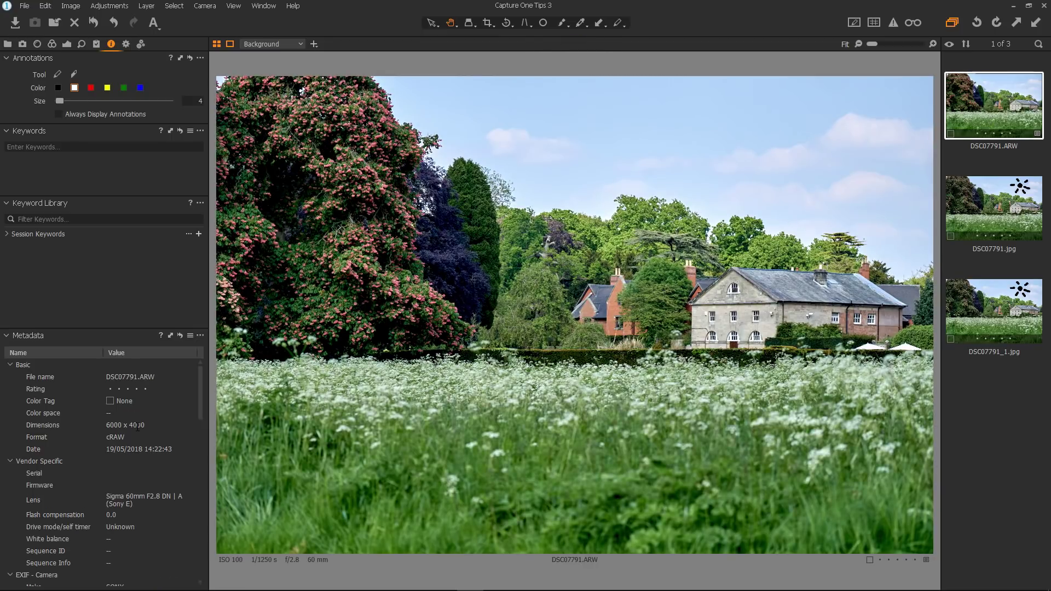
pyautogui.click(1016, 314)
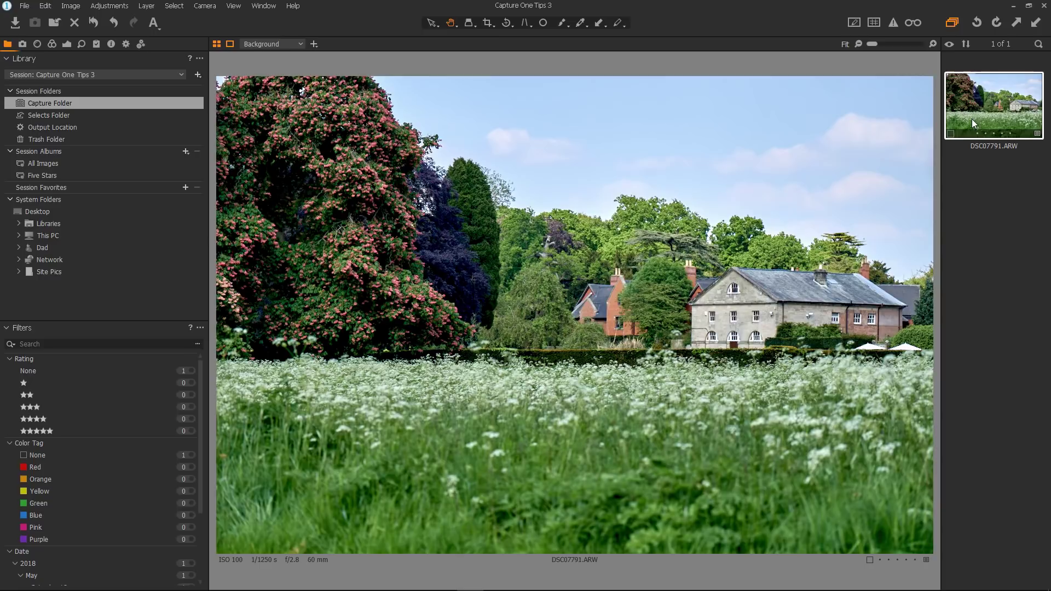
# Set up a JPEG variant export of DSC07791.ARW scaled to a height of 1080 px
pyautogui.click(666, 307)
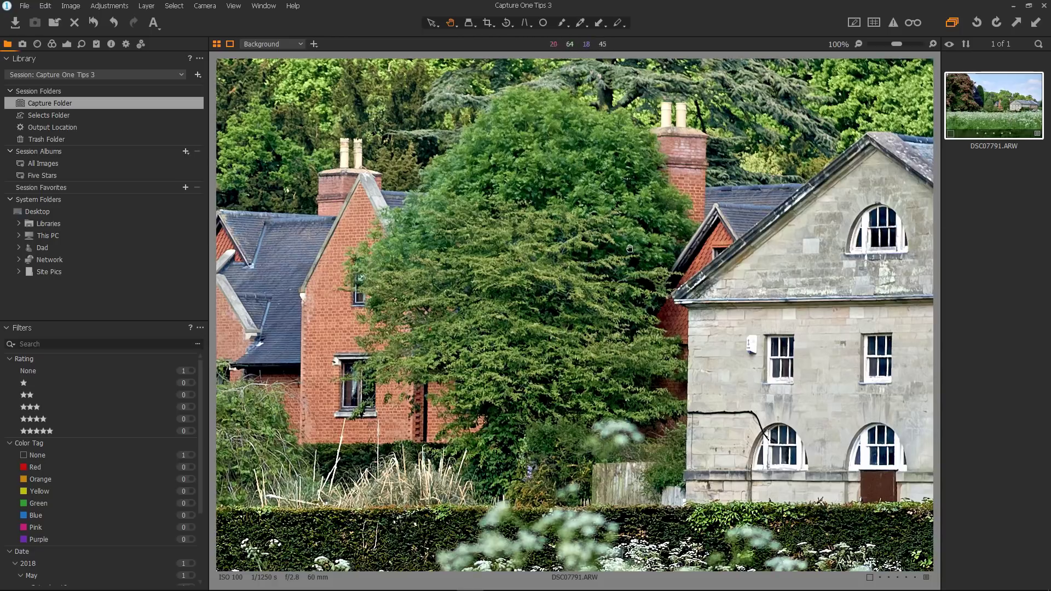
pyautogui.click(537, 270)
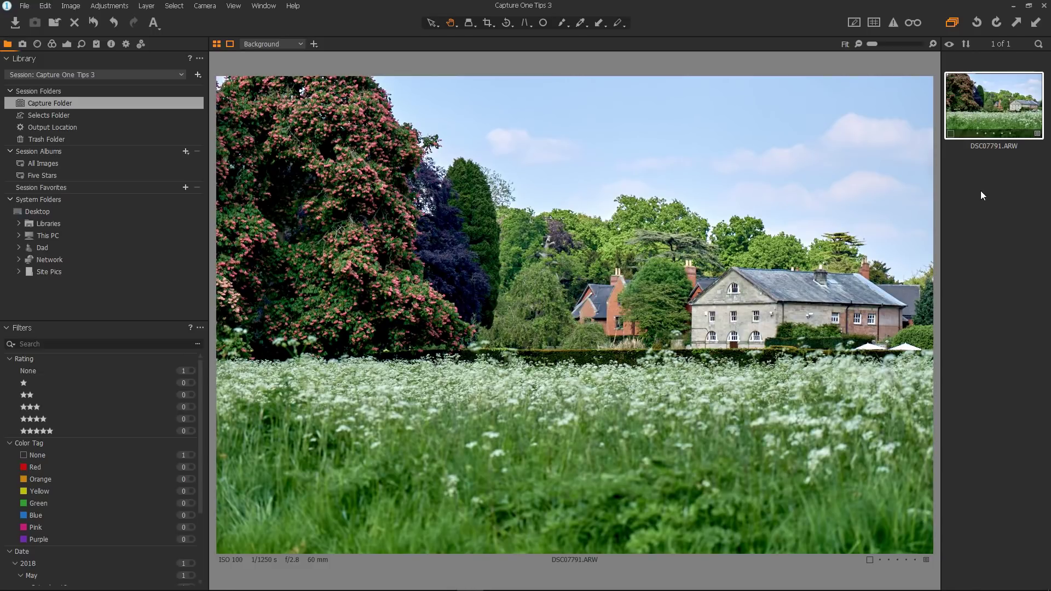
pyautogui.rightClick(978, 114)
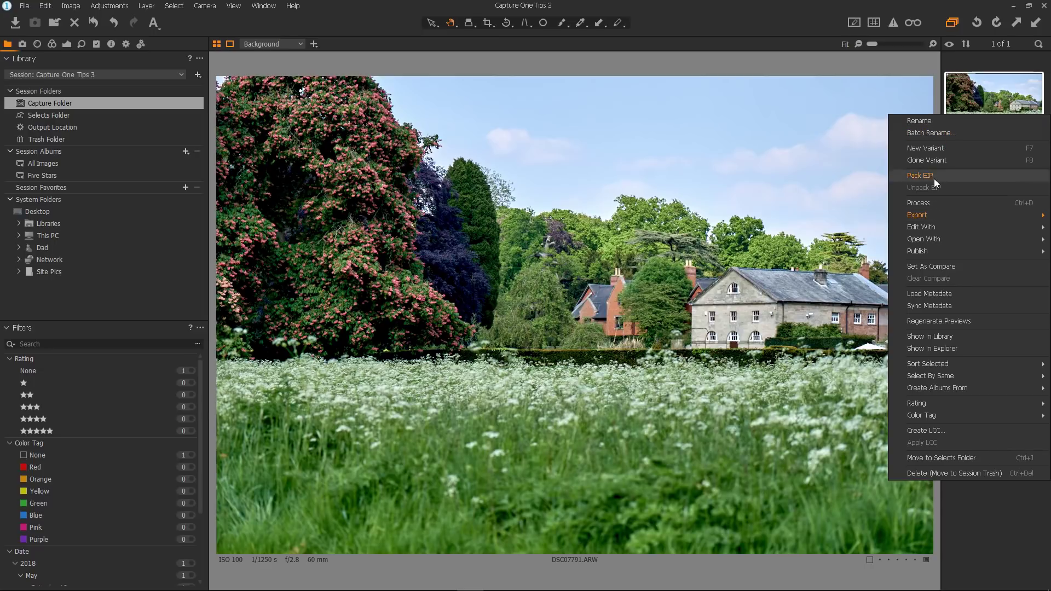
pyautogui.moveTo(929, 215)
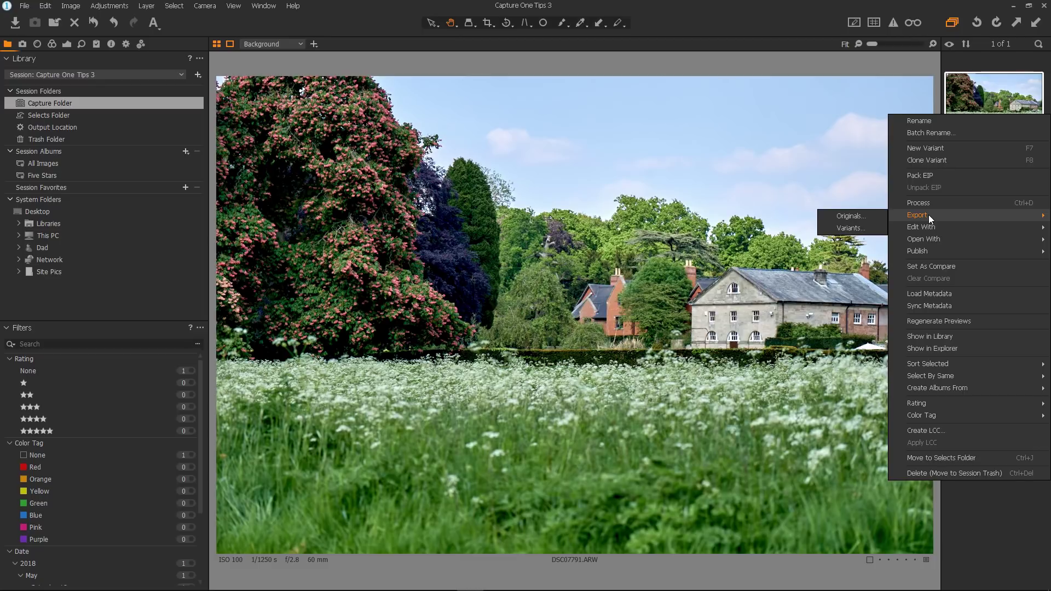
pyautogui.click(849, 229)
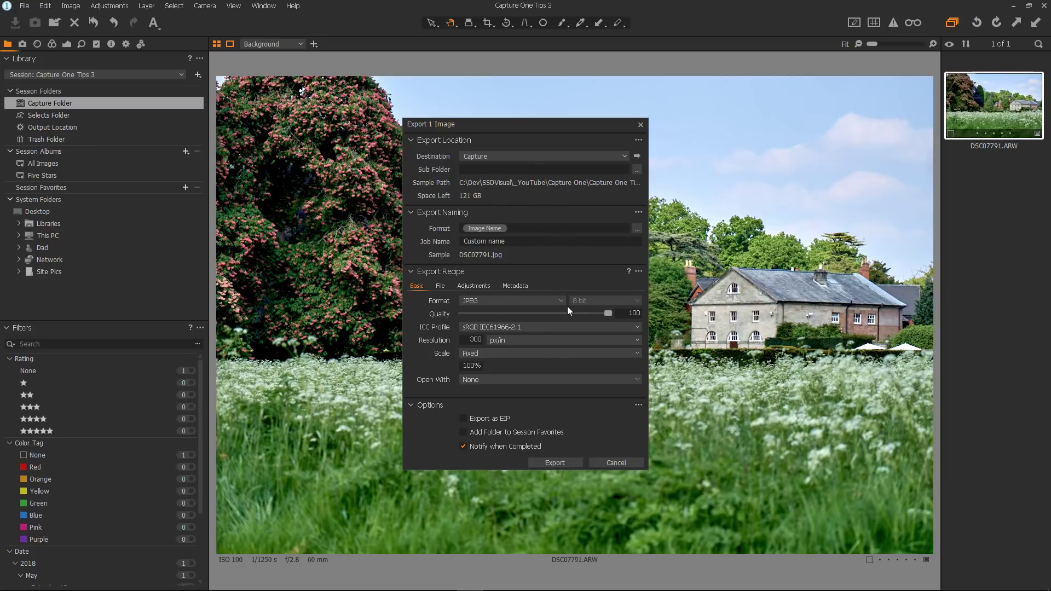
pyautogui.click(470, 353)
pyautogui.click(494, 389)
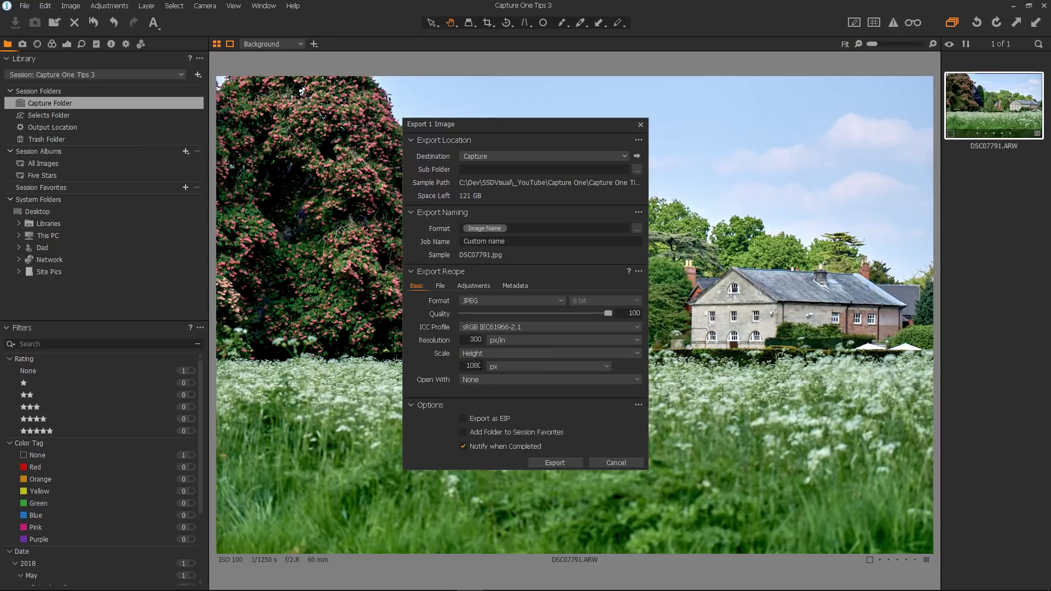
pyautogui.click(497, 366)
pyautogui.click(497, 367)
# Set the export's sharpening adjustment to Output Sharpening for Screen, and change it to Output Sharpening for Print
pyautogui.click(471, 287)
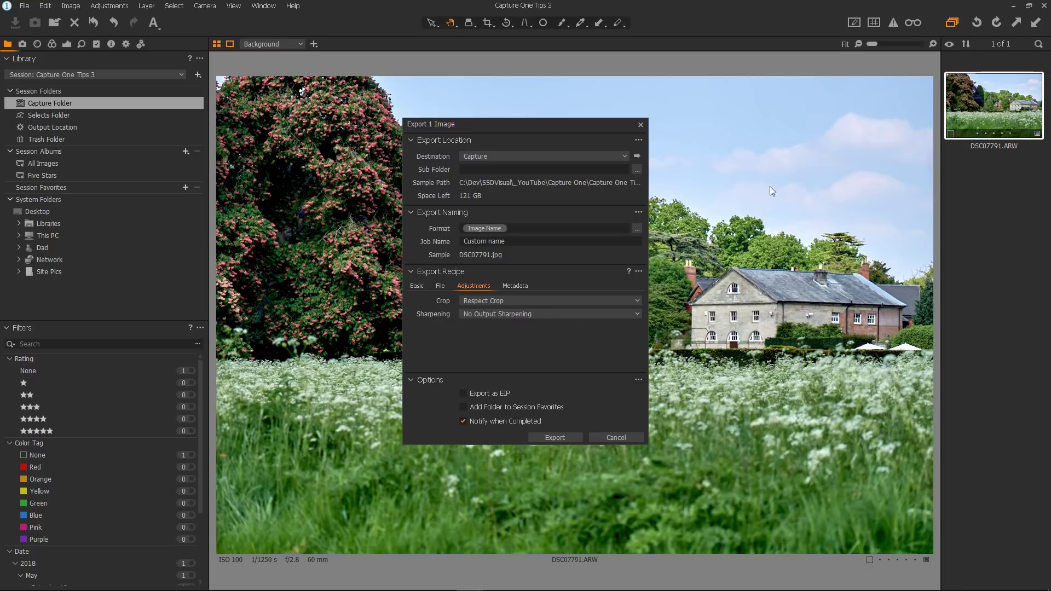
pyautogui.click(507, 317)
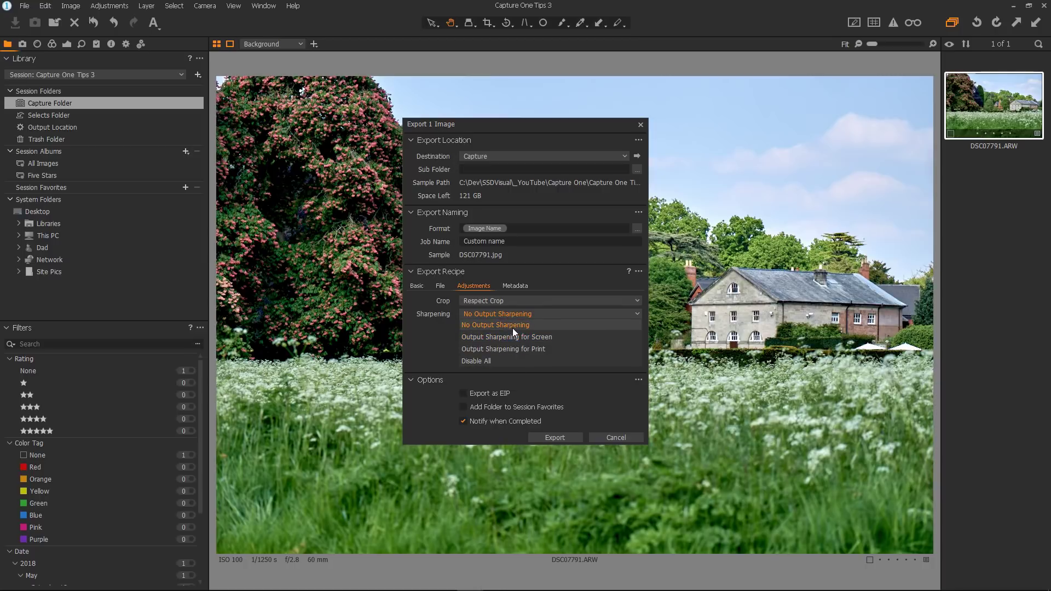
pyautogui.click(512, 336)
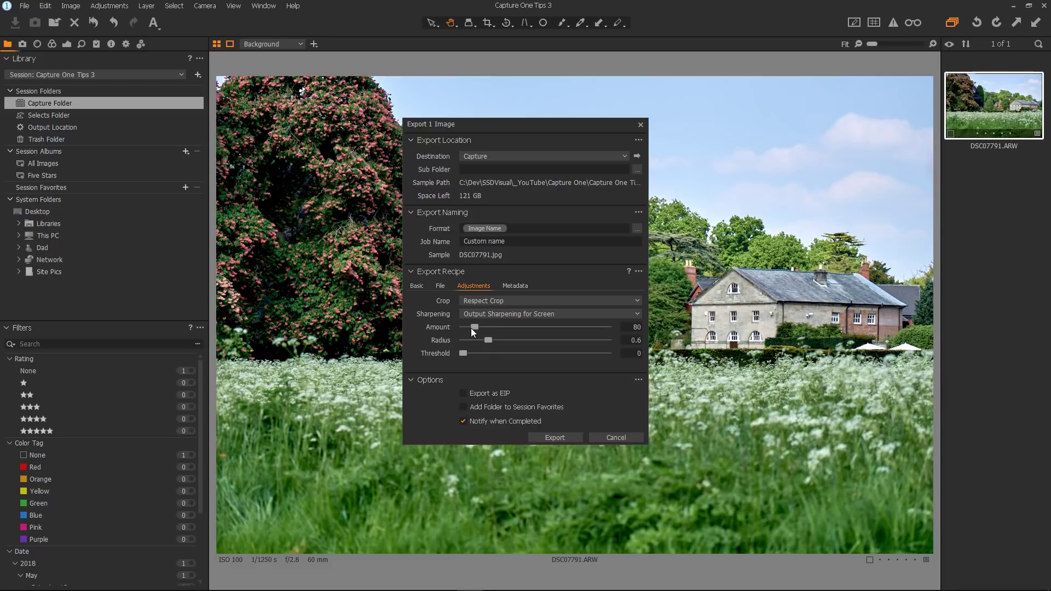
pyautogui.click(486, 313)
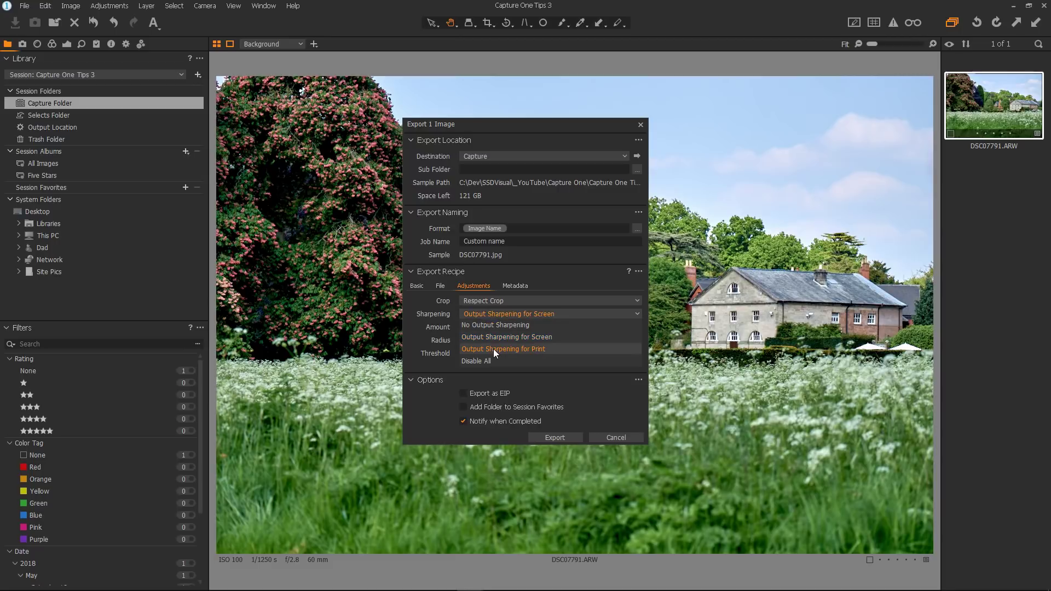
pyautogui.click(494, 349)
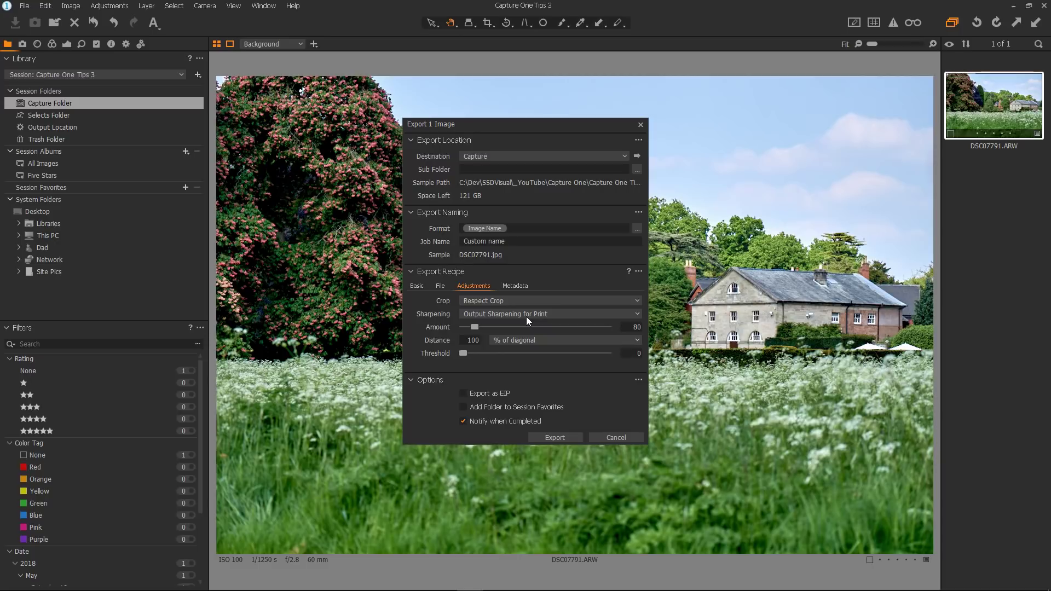
# Set the export's sharpening adjustment to Disable All, and change it to No Output Sharpening
pyautogui.click(507, 314)
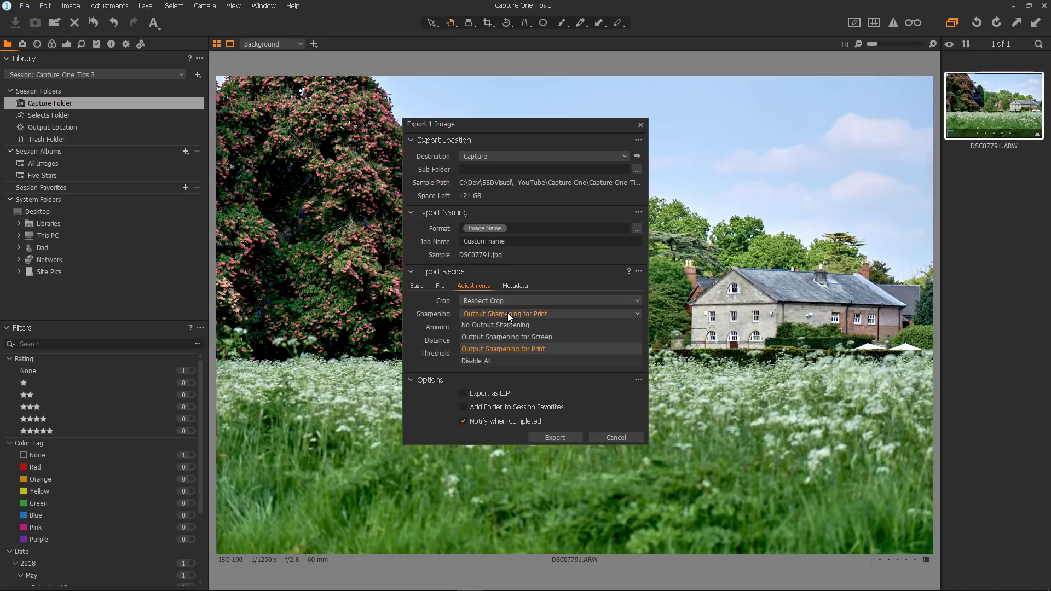
pyautogui.click(489, 360)
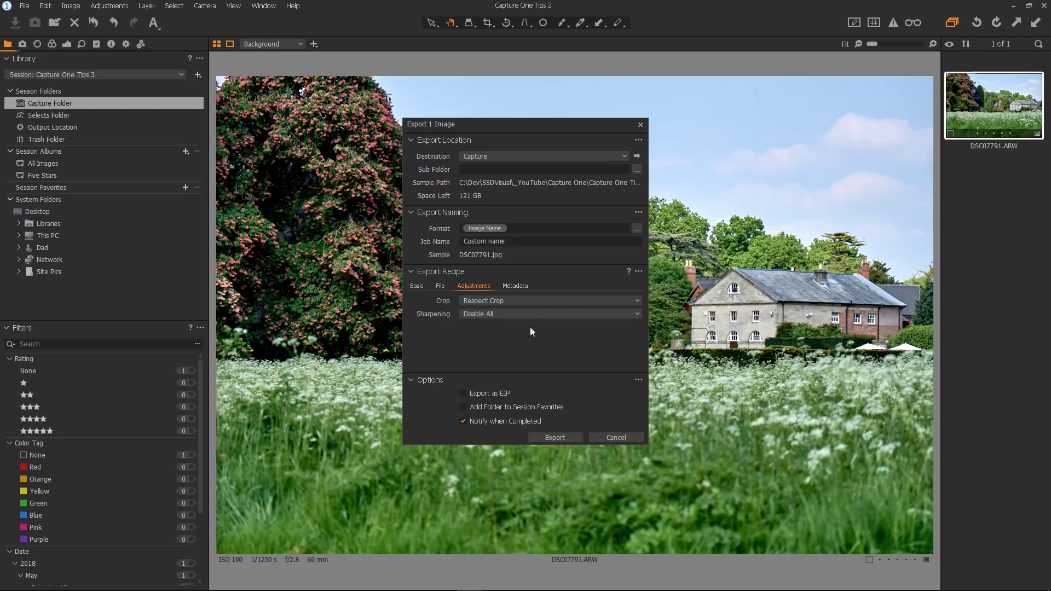
pyautogui.click(494, 312)
pyautogui.click(495, 325)
# Export DSC07791.ARW to the Capture folder as a JPEG scaled to a height of 1080 px
pyautogui.click(418, 286)
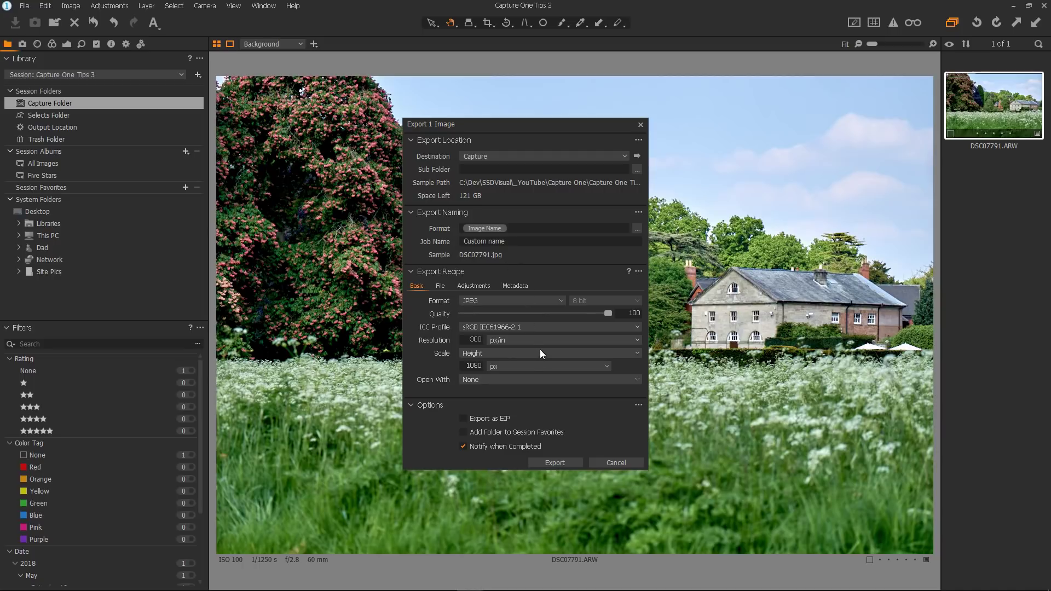
pyautogui.click(555, 462)
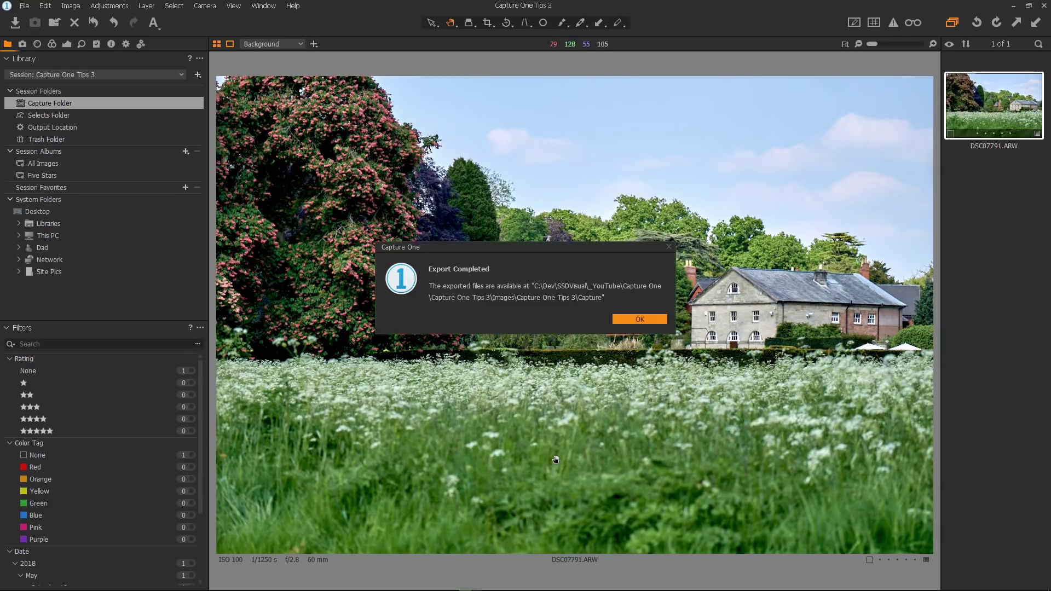
pyautogui.click(637, 319)
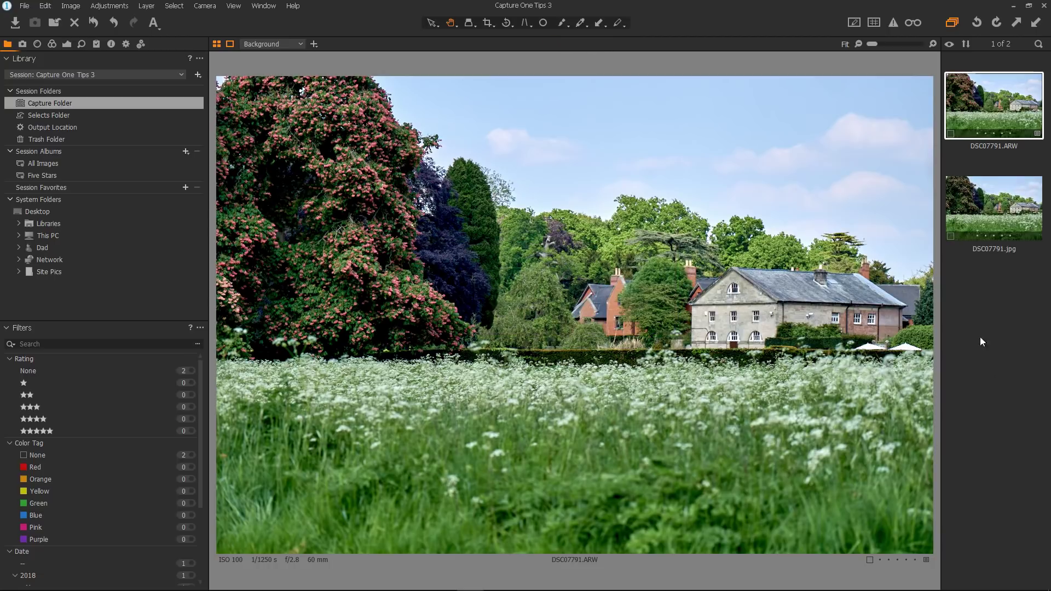
# Inspect the exported DSC07791.jpg in the viewer, both fitted and at 100% zoom
pyautogui.click(988, 226)
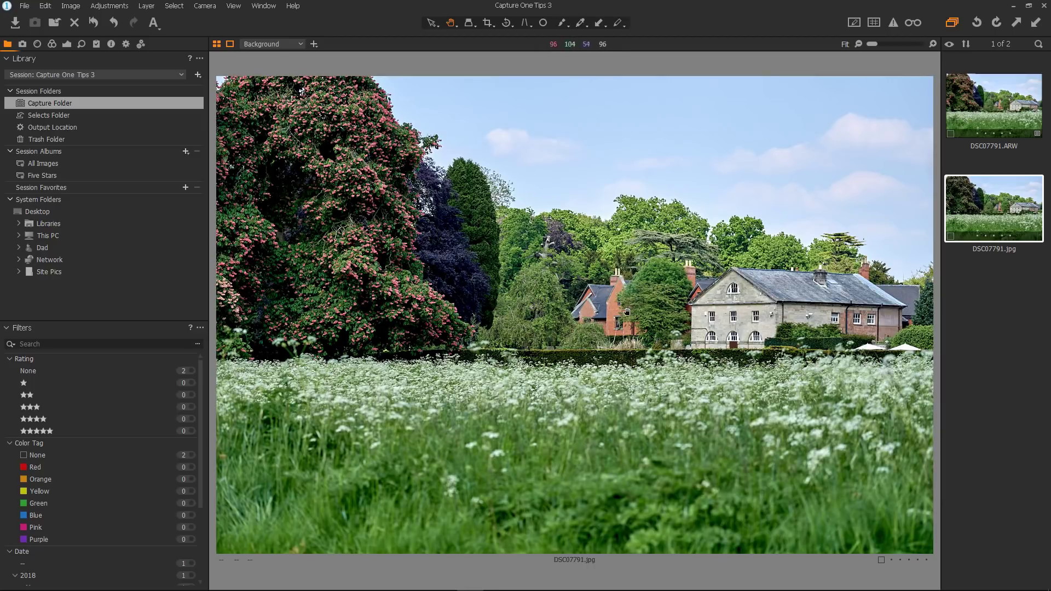
pyautogui.doubleClick(665, 296)
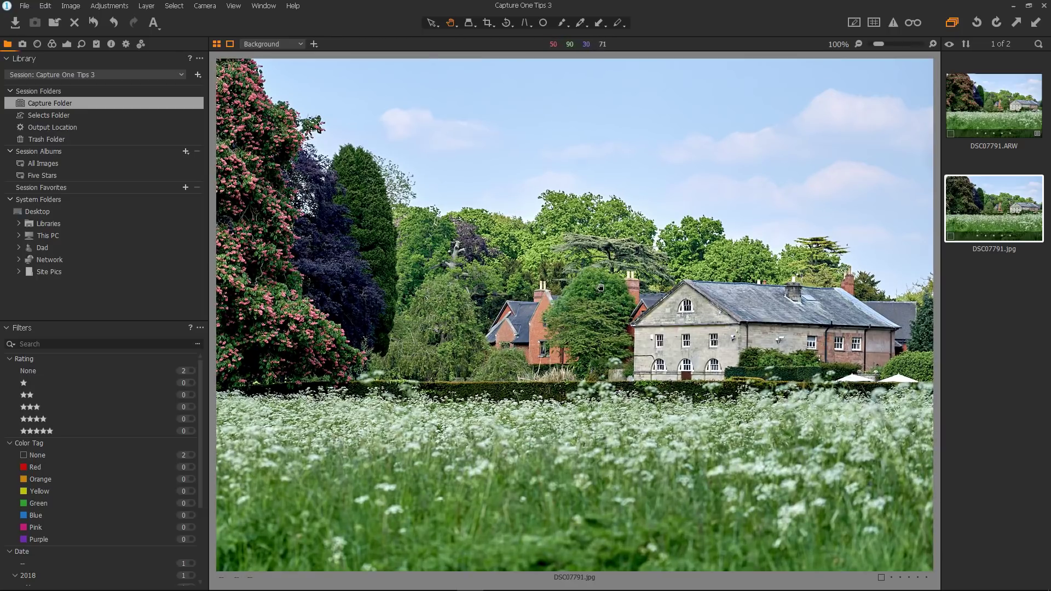
pyautogui.doubleClick(589, 327)
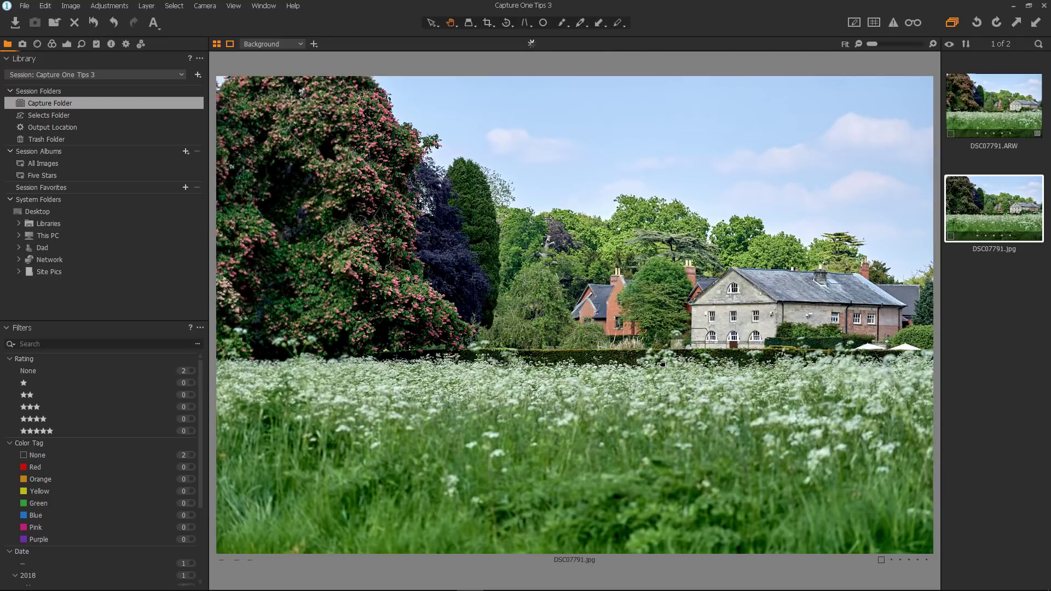
pyautogui.doubleClick(651, 312)
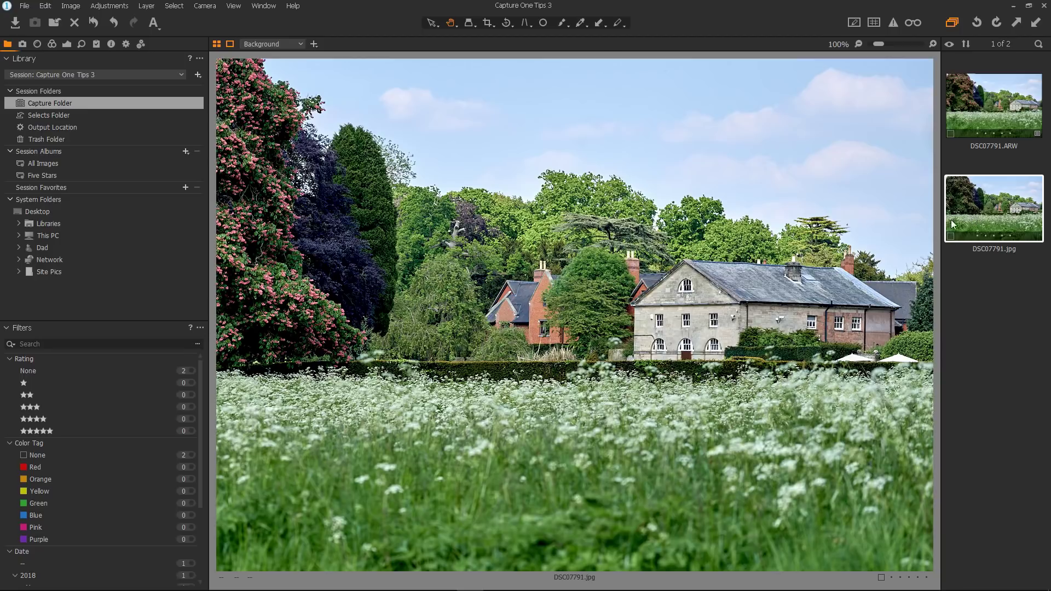
# Sharpen DSC07791.jpg with an Amount of 109, a Radius of 0.3 and a Threshold of 0
pyautogui.click(81, 44)
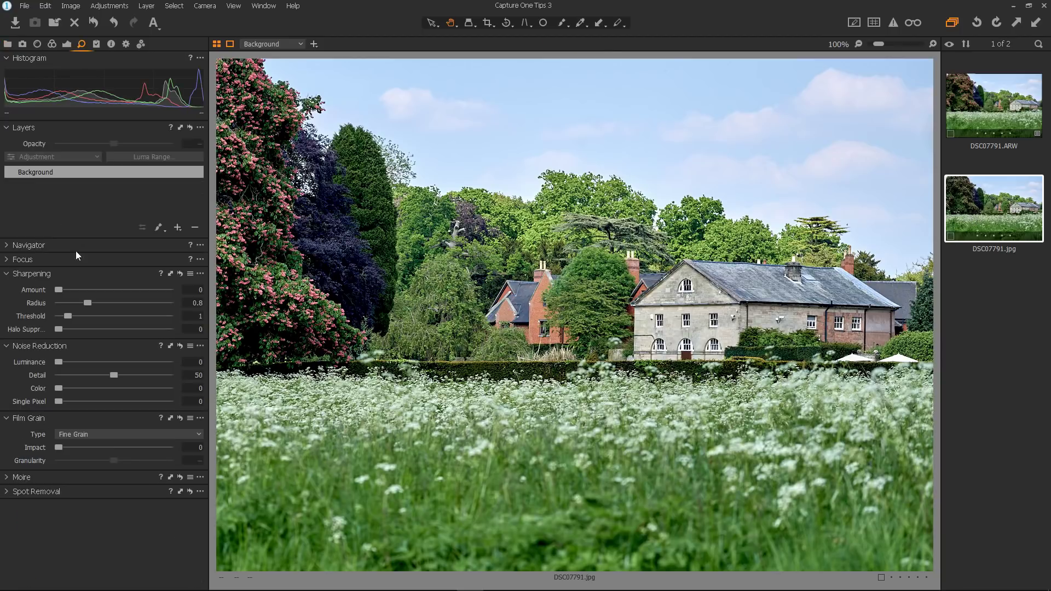
pyautogui.moveTo(76, 301); pyautogui.dragTo(115, 296)
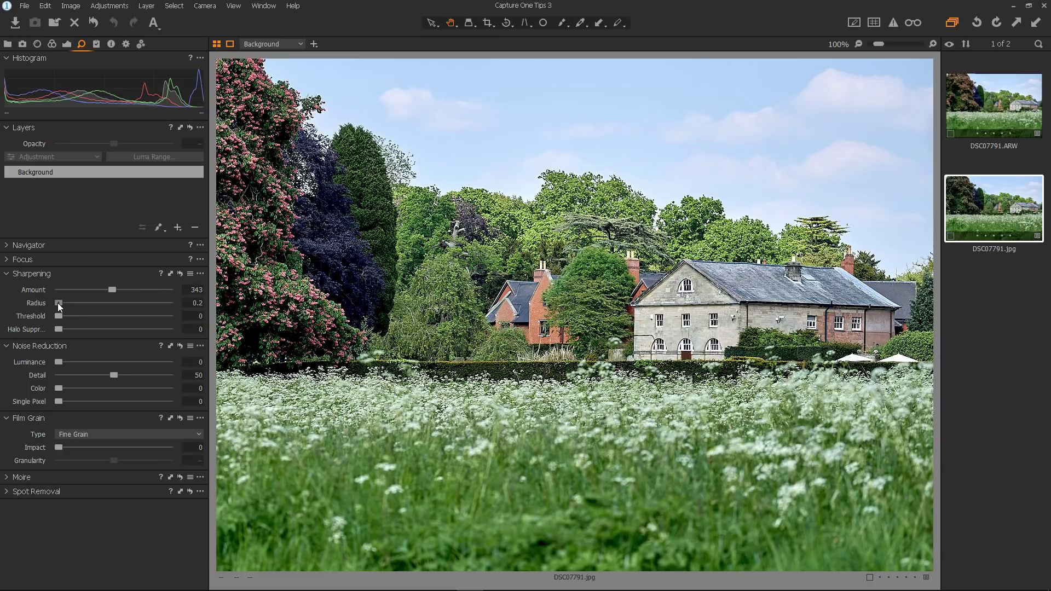
pyautogui.moveTo(61, 304); pyautogui.dragTo(63, 304)
pyautogui.moveTo(62, 306); pyautogui.dragTo(74, 296)
# Compare the buildings with and without sharpening at high zoom by resetting the Sharpening adjustments and undoing the reset
pyautogui.scroll(2, 561, 293)
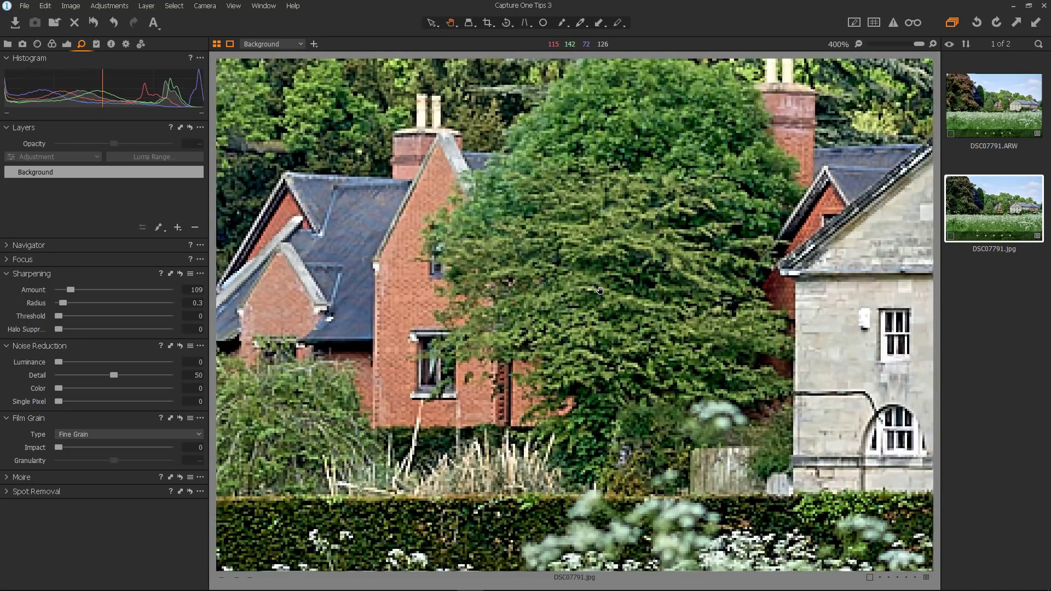
pyautogui.scroll(-1, 561, 293)
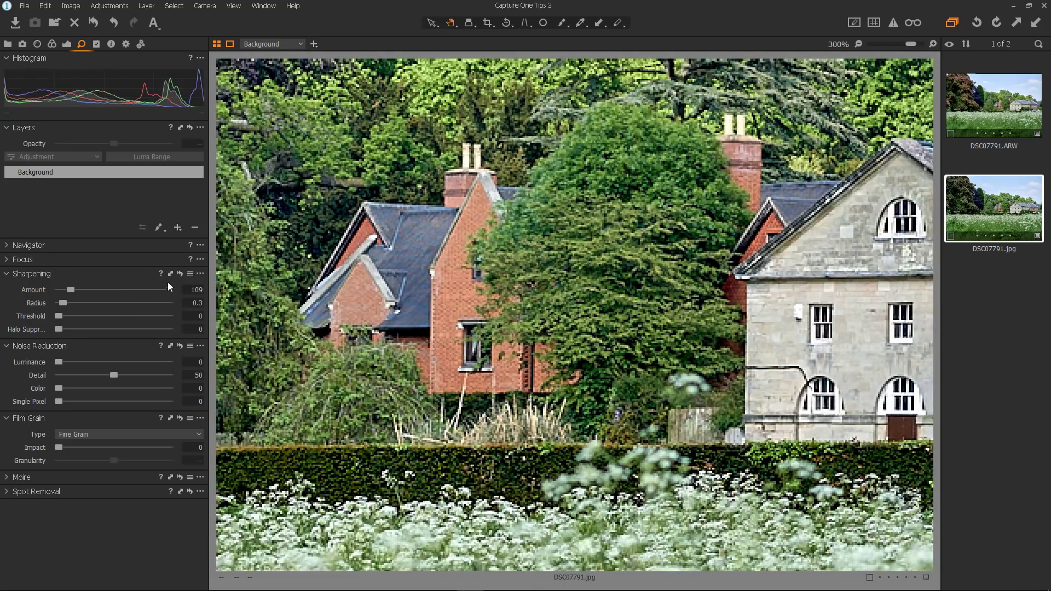
pyautogui.click(180, 274)
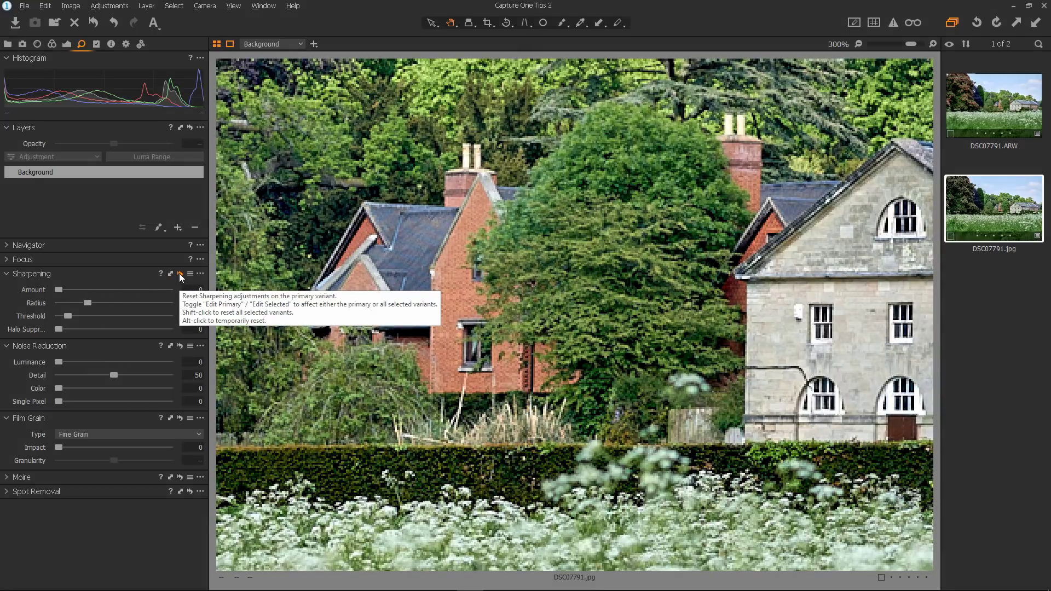
pyautogui.hotkey('ctrl', 'z')
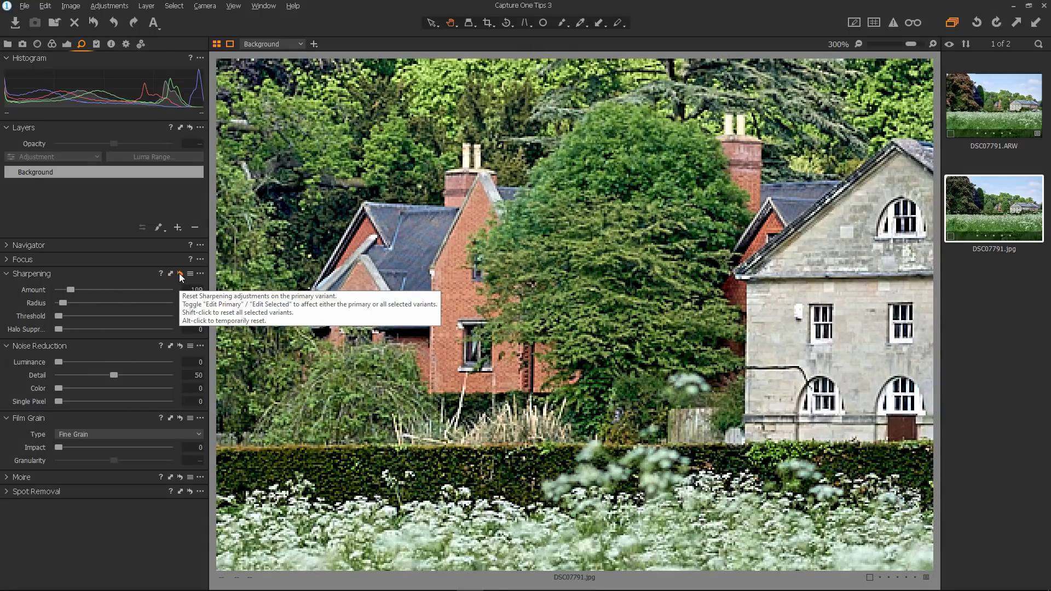
# View the whole sharpened DSC07791.jpg full screen in a slideshow and return to the editor
pyautogui.doubleClick(627, 299)
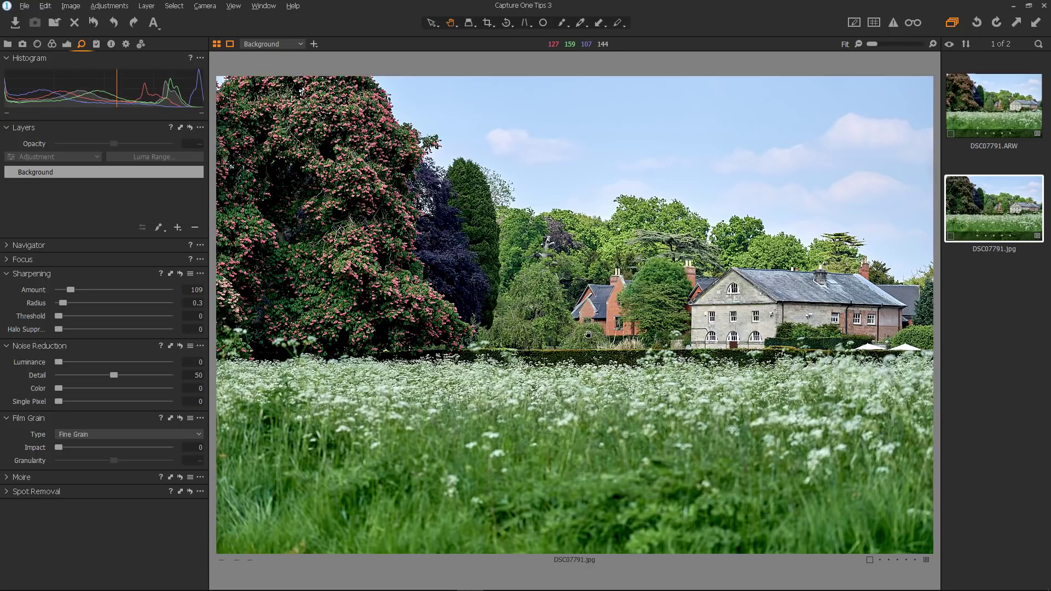
pyautogui.hotkey('ctrl', 'alt', 's')
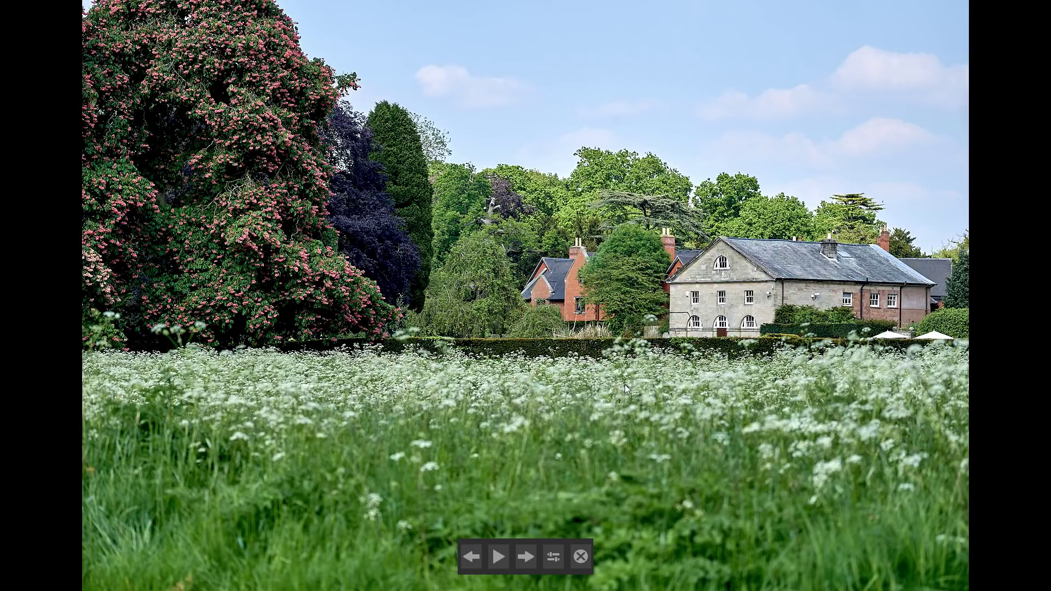
pyautogui.press('Escape')
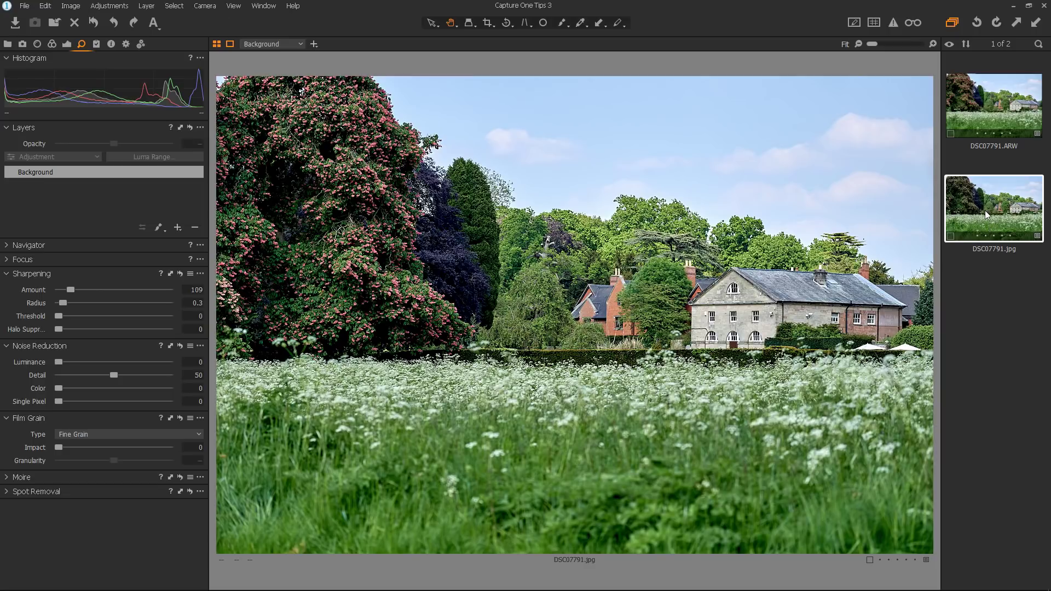
# Export the sharpened DSC07791.jpg variant to Capture as a 1080 px high JPEG, checking that No Output Sharpening is set
pyautogui.rightClick(985, 228)
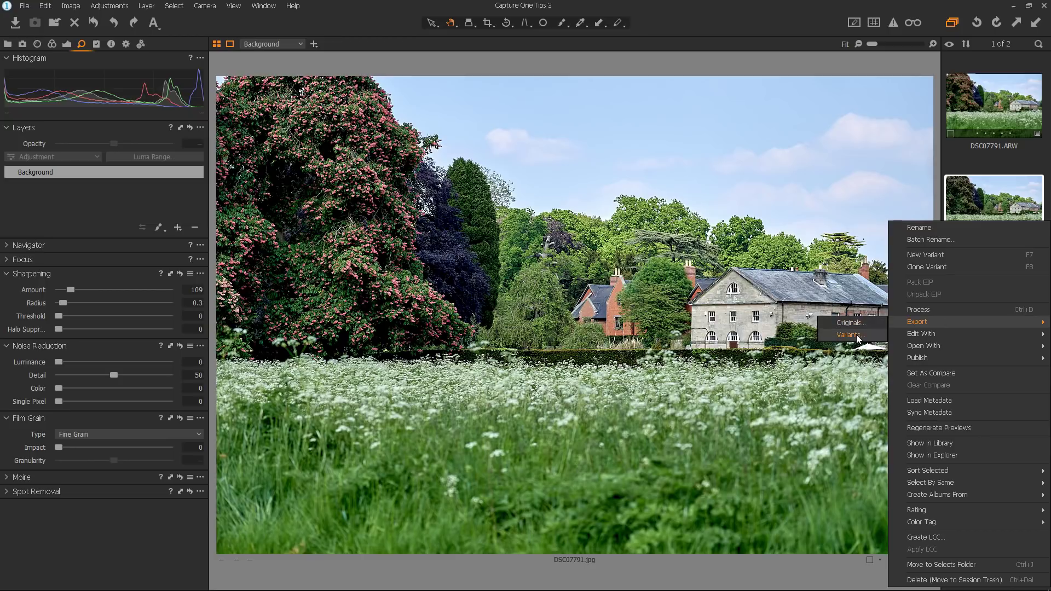
pyautogui.click(856, 339)
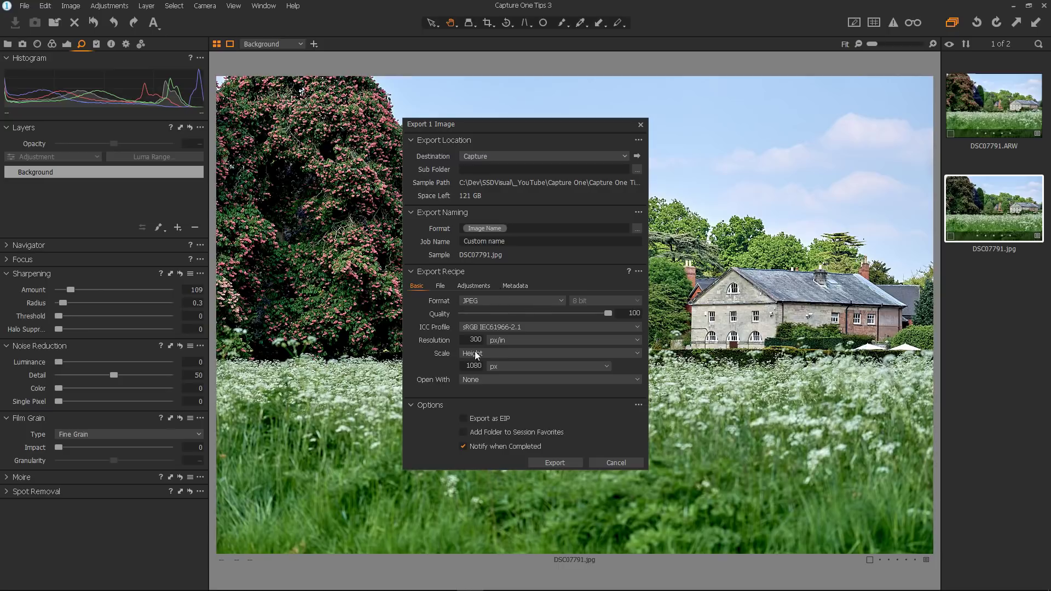
pyautogui.click(474, 286)
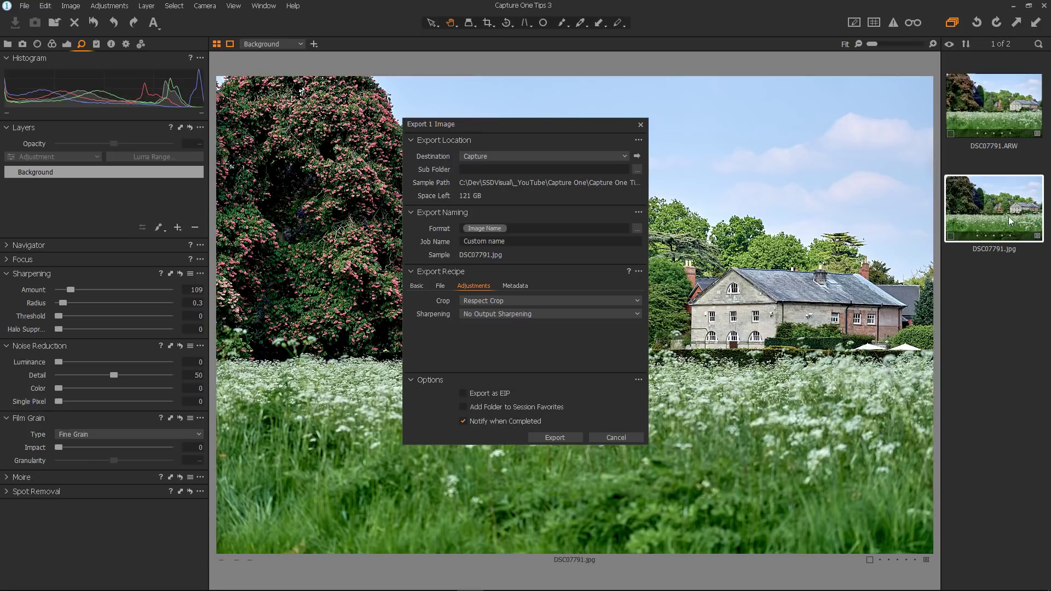
pyautogui.click(421, 286)
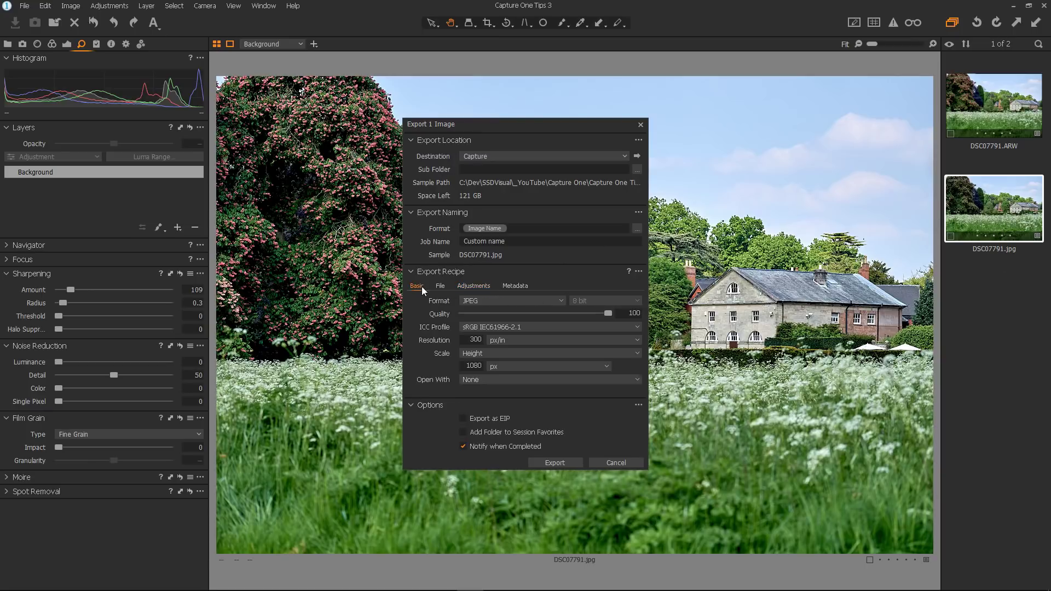
pyautogui.click(570, 463)
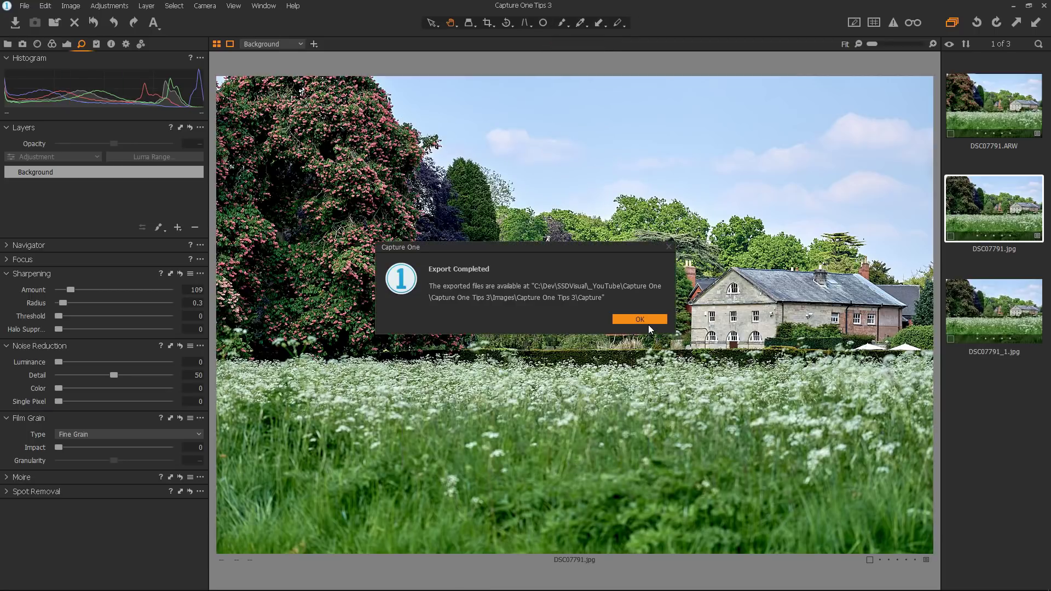
pyautogui.click(649, 320)
# Compare the re-exported DSC07791_1.jpg with DSC07791.jpg, fitted and at 400% around the brick house and tree
pyautogui.click(995, 320)
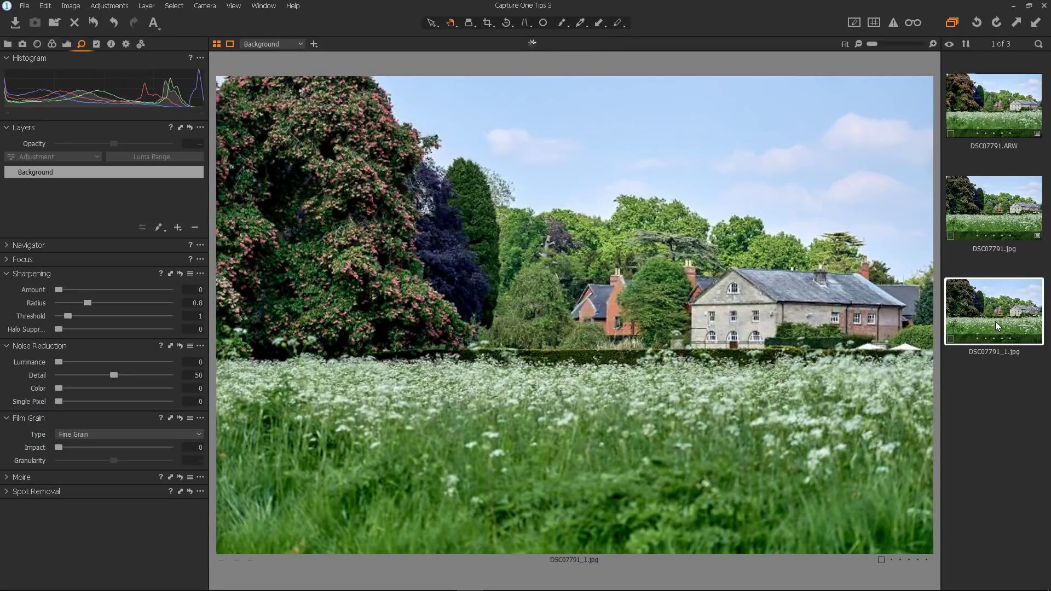
pyautogui.click(989, 212)
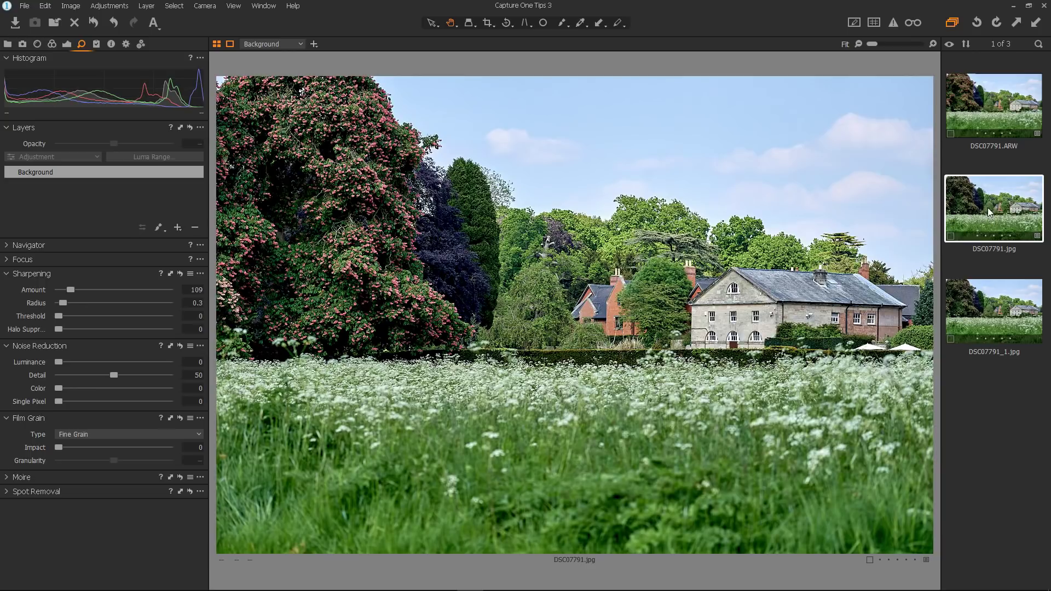
pyautogui.click(995, 303)
pyautogui.click(658, 302)
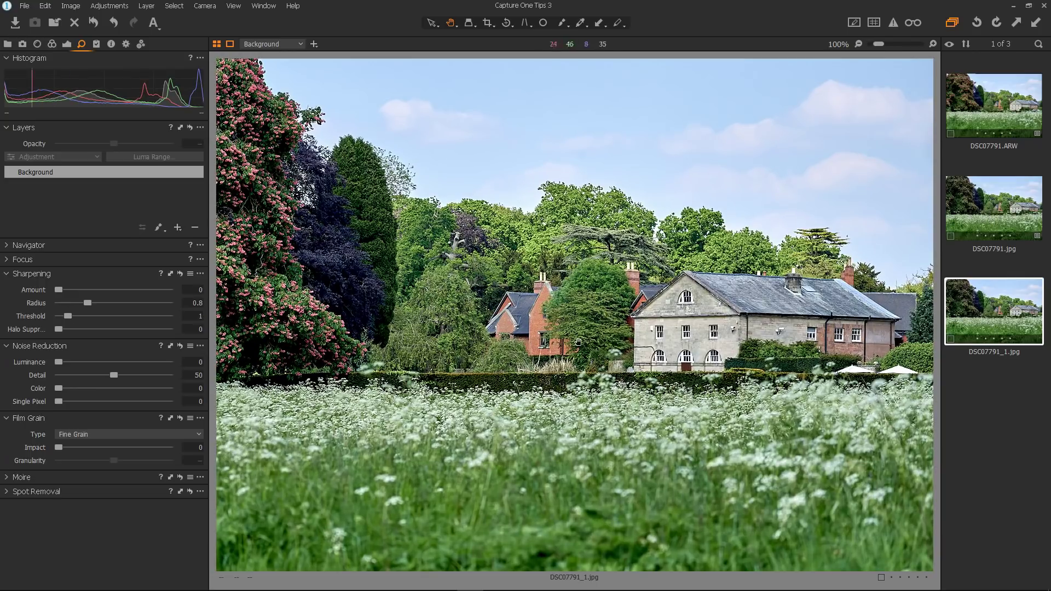
pyautogui.scroll(4, 657, 303)
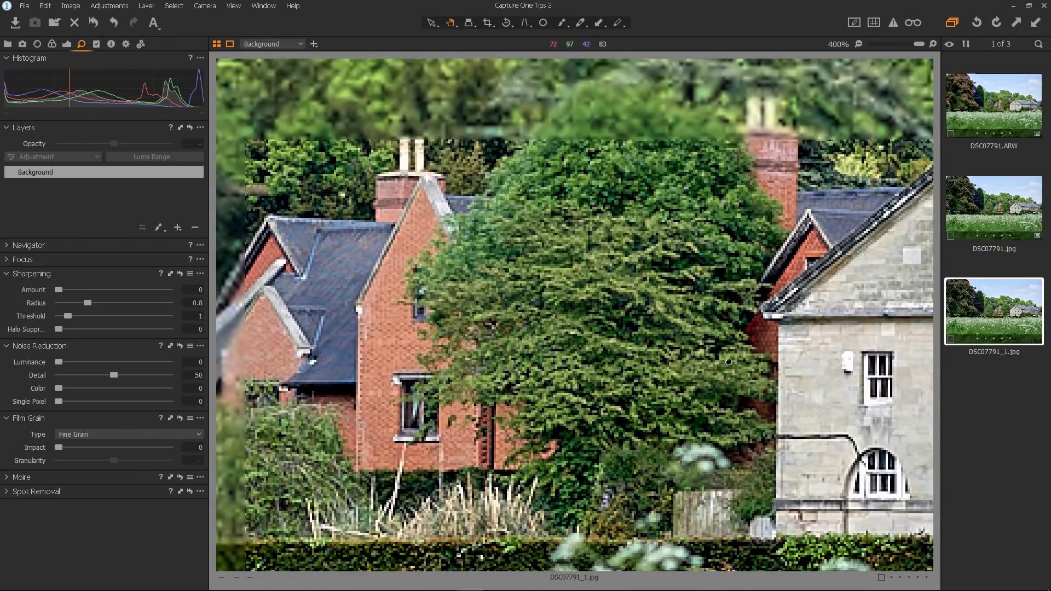
pyautogui.click(995, 216)
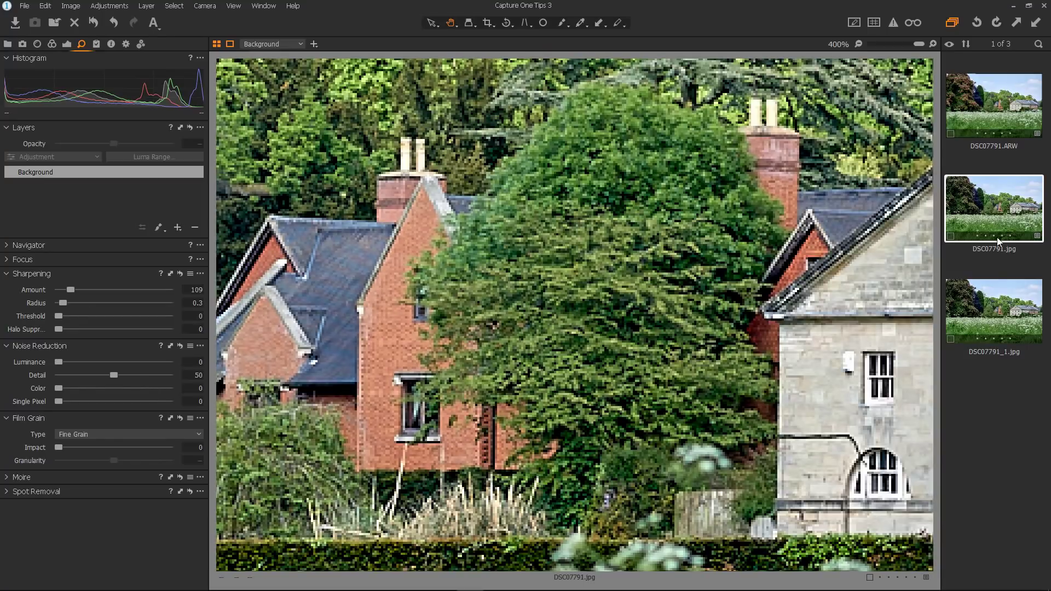
pyautogui.click(992, 303)
pyautogui.scroll(-2, 636, 328)
pyautogui.scroll(-2, 635, 328)
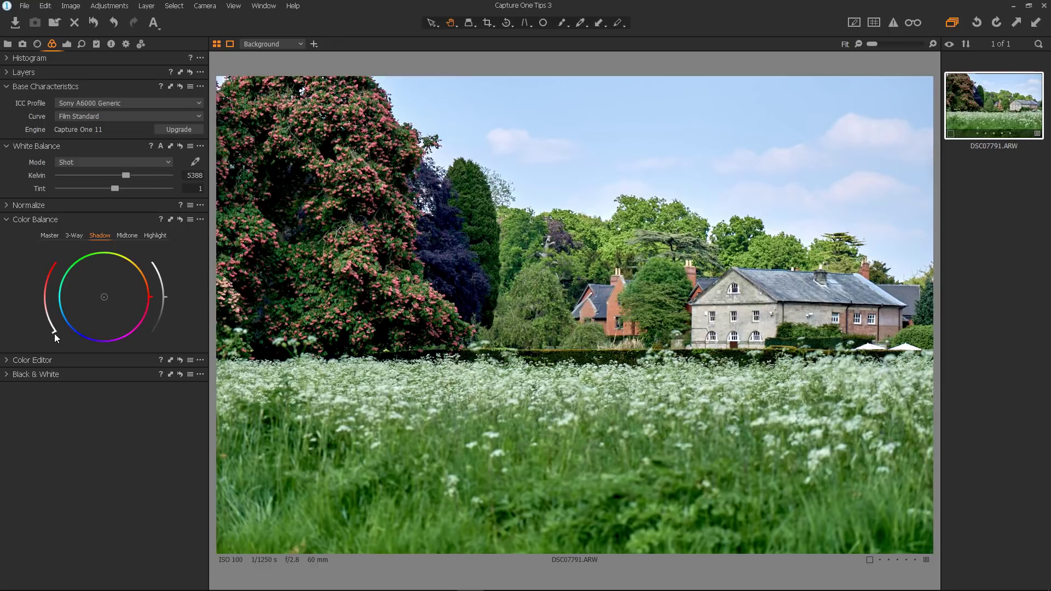
# Give the shadows of DSC07791.ARW a fully saturated red tint in Color Balance and lower the shadow lightness
pyautogui.moveTo(54, 332); pyautogui.dragTo(42, 294)
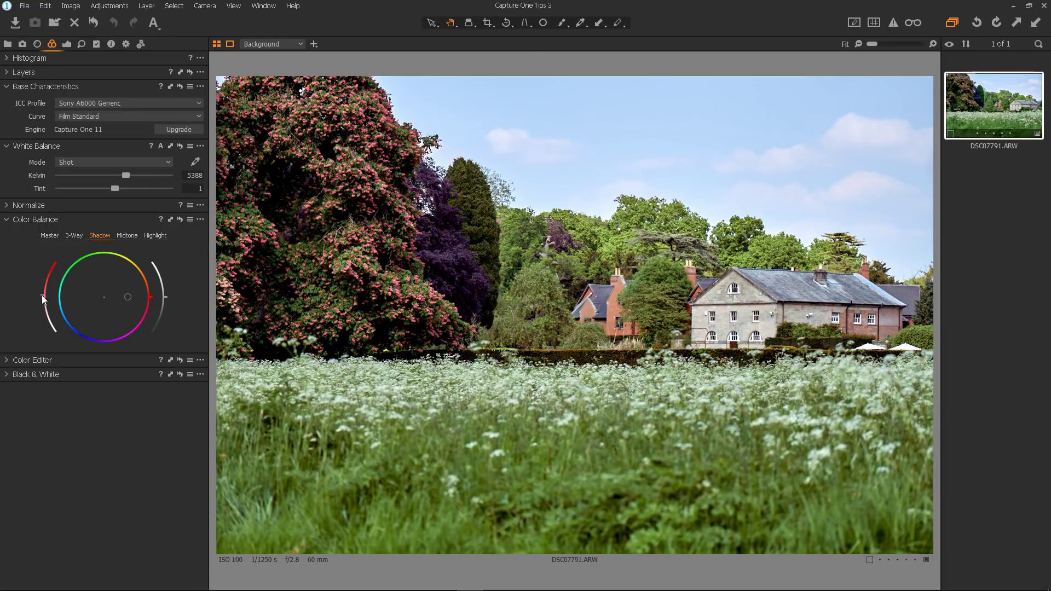
pyautogui.click(120, 238)
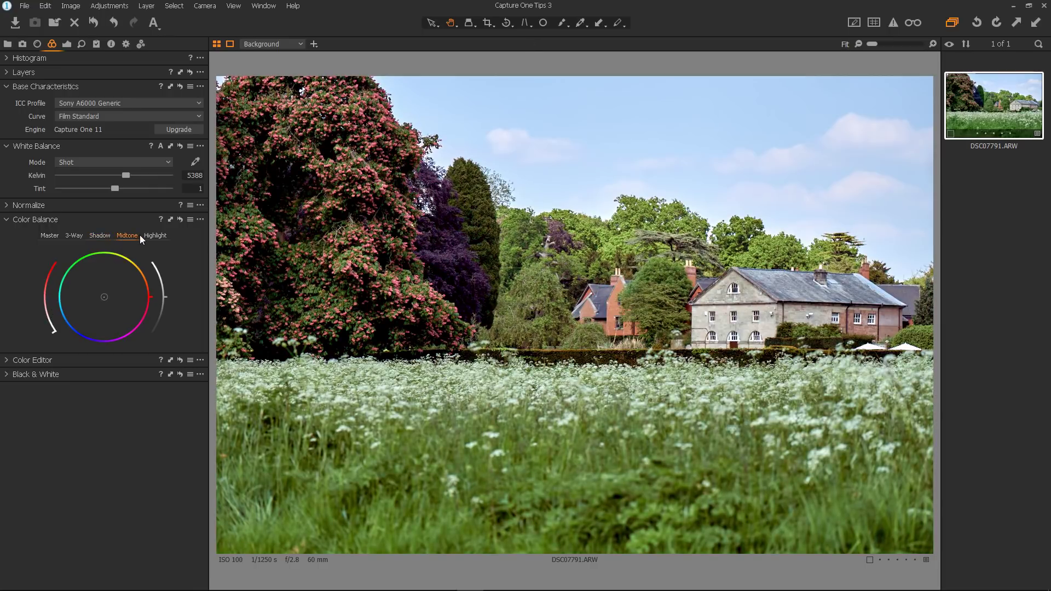
pyautogui.click(49, 235)
pyautogui.click(94, 236)
pyautogui.moveTo(41, 301); pyautogui.dragTo(54, 259)
pyautogui.moveTo(166, 297); pyautogui.dragTo(163, 314)
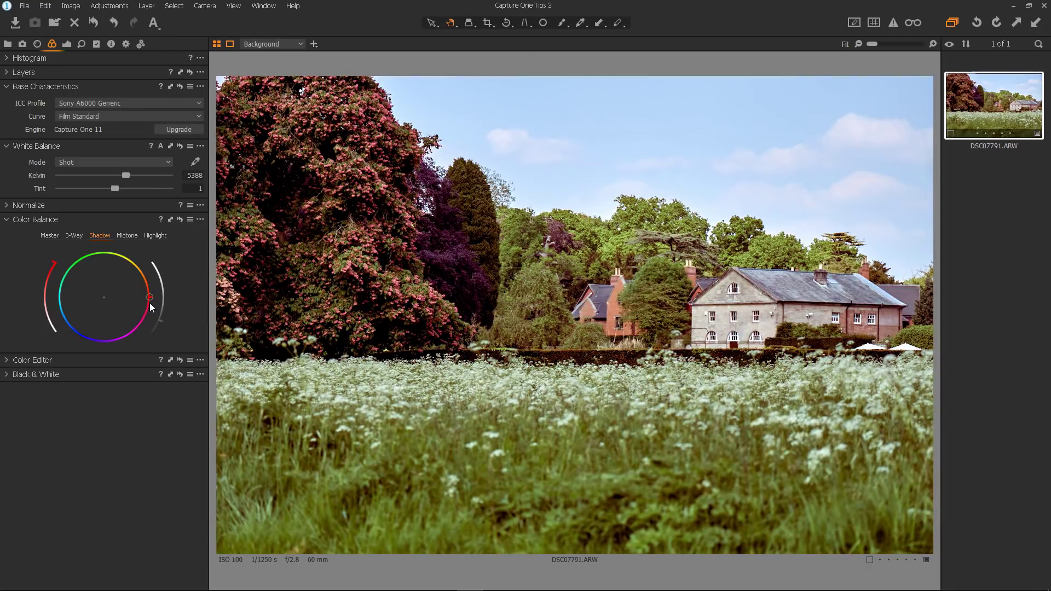
# Shift the shadow tint on the Color Balance wheel and reduce its saturation
pyautogui.moveTo(150, 299); pyautogui.dragTo(139, 328)
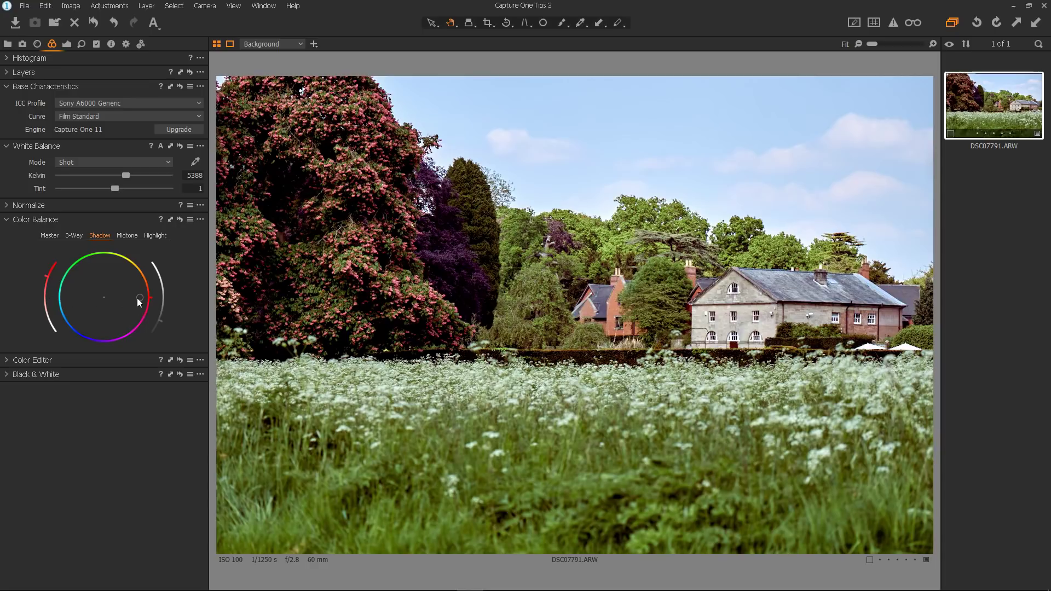
pyautogui.moveTo(139, 302); pyautogui.dragTo(144, 299)
pyautogui.click(45, 293)
pyautogui.click(44, 292)
pyautogui.moveTo(44, 292); pyautogui.dragTo(61, 305)
# Fine-tune the shadow Color Balance in small increments up and down, keeping a weak red tint
pyautogui.scroll(8, 45, 302)
pyautogui.scroll(10, 45, 301)
pyautogui.scroll(-15, 45, 301)
pyautogui.scroll(9, 44, 301)
pyautogui.scroll(-3, 96, 288)
pyautogui.scroll(-4, 96, 287)
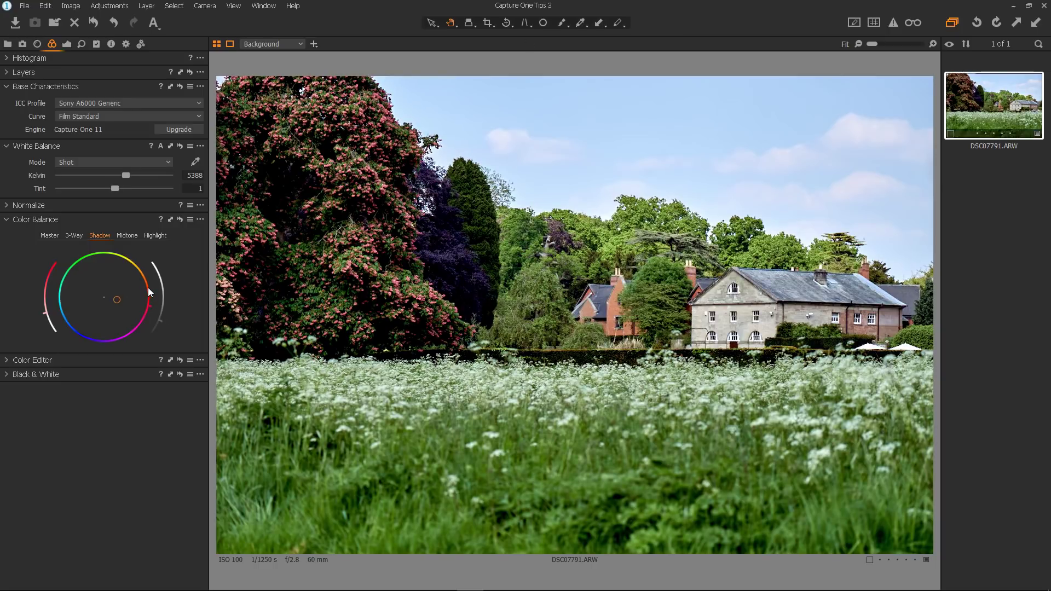
pyautogui.scroll(2, 148, 290)
pyautogui.scroll(4, 149, 291)
pyautogui.scroll(-6, 148, 291)
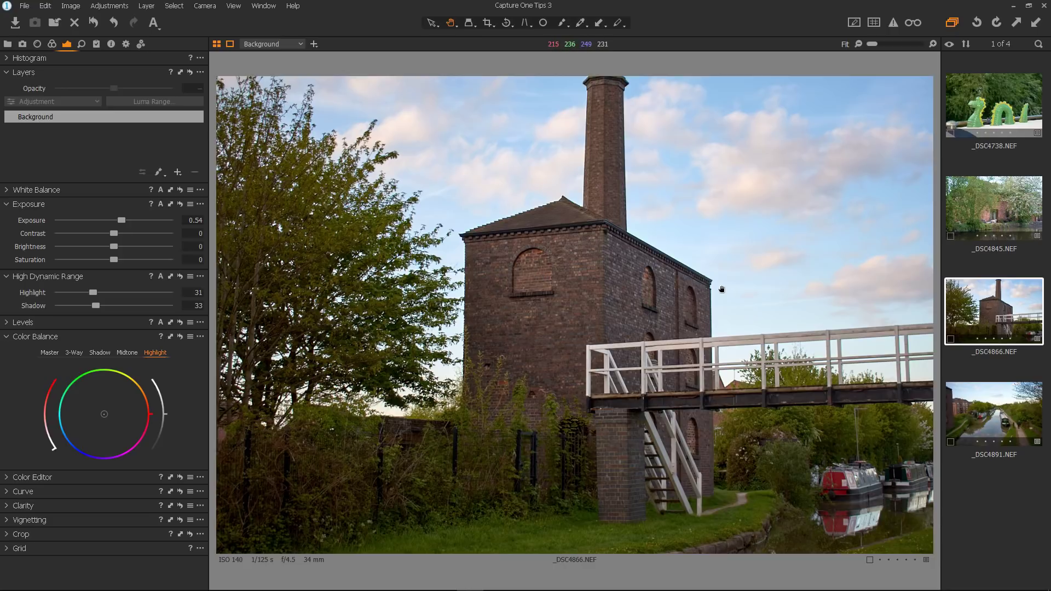
# Select all four photos, reset all of their adjustments, and clear the selection
pyautogui.click(980, 118)
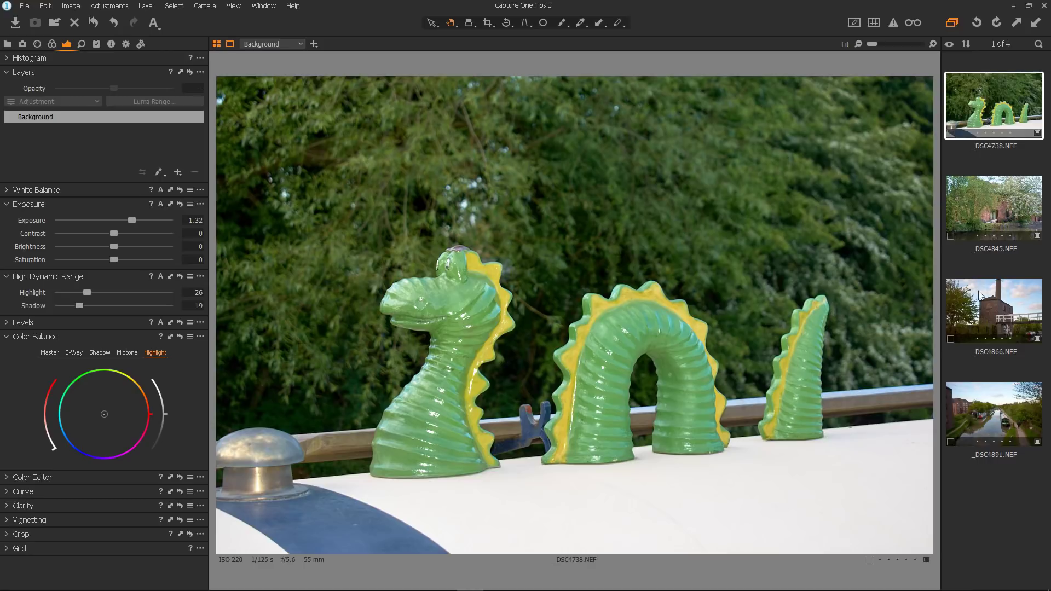
pyautogui.hotkey('ctrl', 'a')
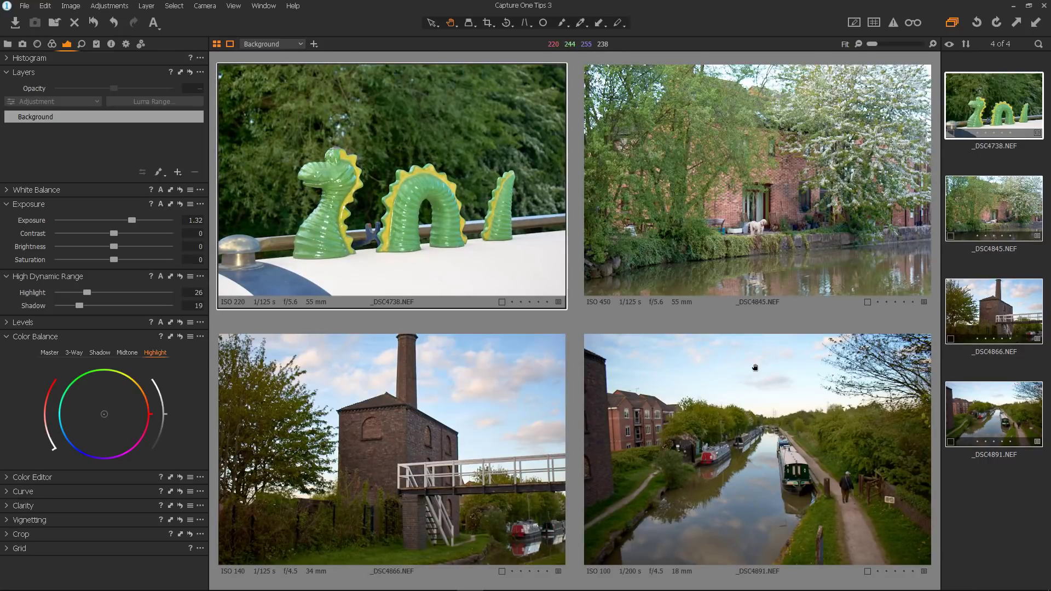
pyautogui.click(92, 23)
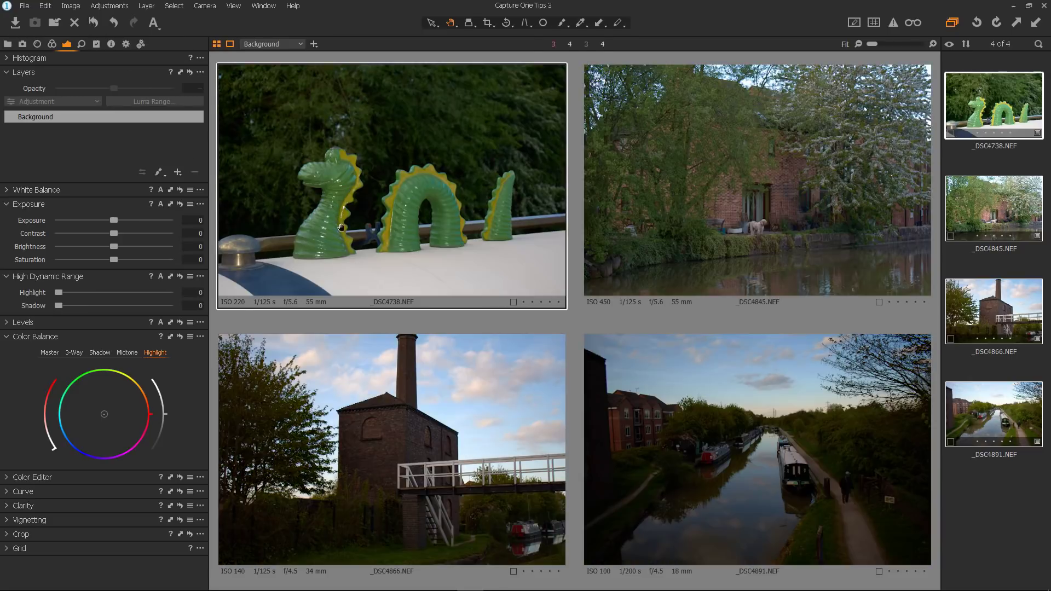
pyautogui.click(1023, 485)
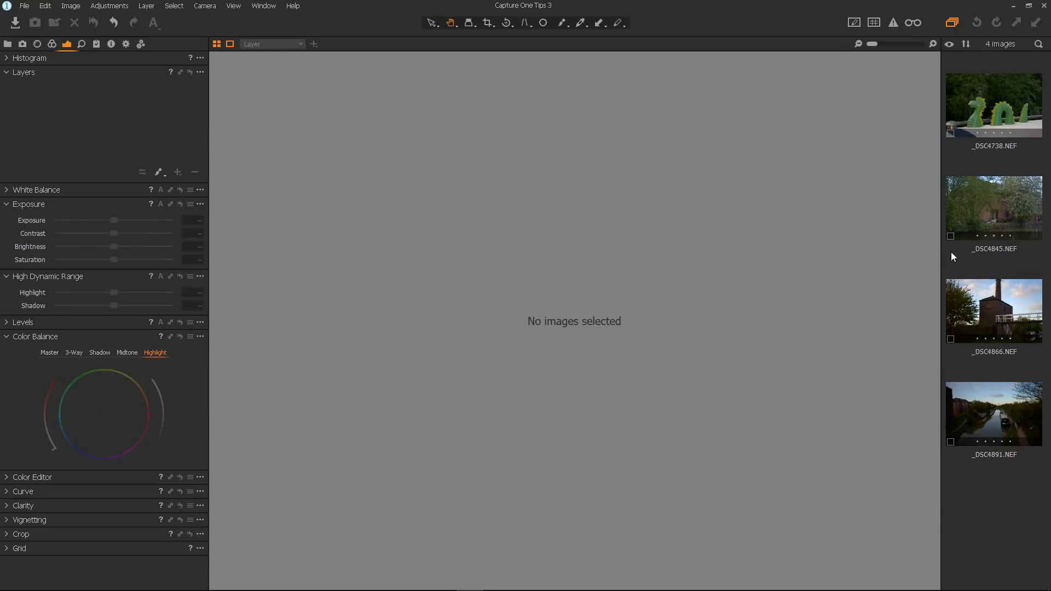
# Auto-adjust _DSC4738.NEF, _DSC4866.NEF and _DSC4891.NEF together, leaving out _DSC4845.NEF, and reset the three photos
pyautogui.click(996, 118)
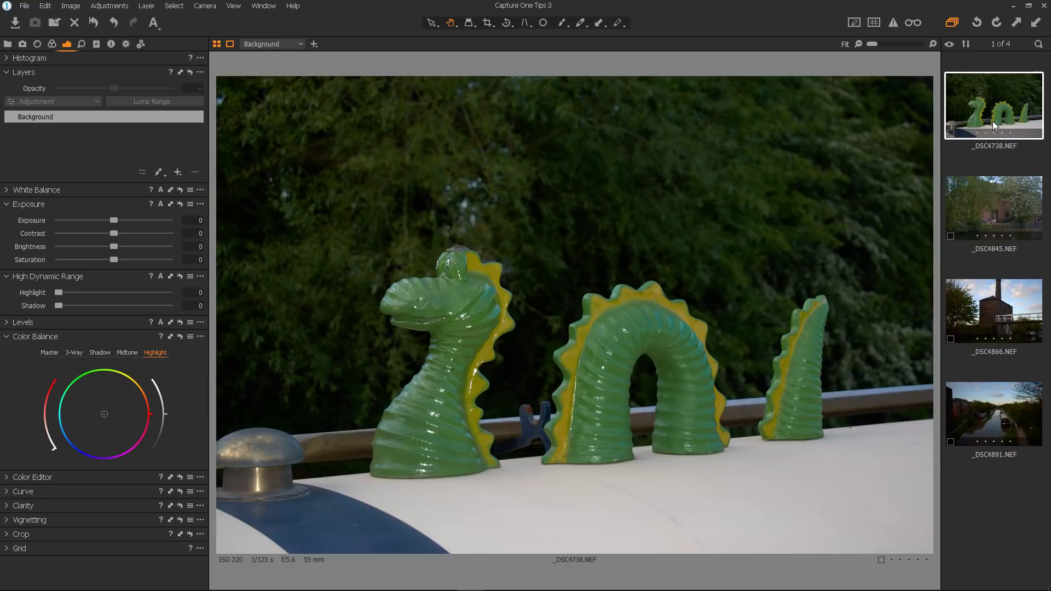
pyautogui.keyDown('ctrl'); pyautogui.click(989, 306); pyautogui.keyUp('ctrl')
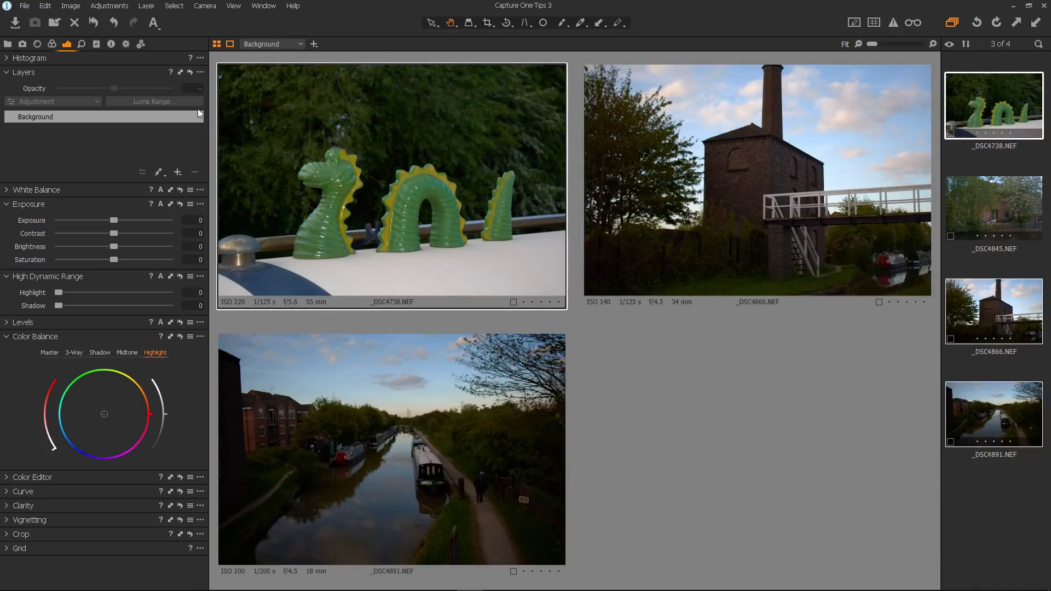
pyautogui.click(154, 24)
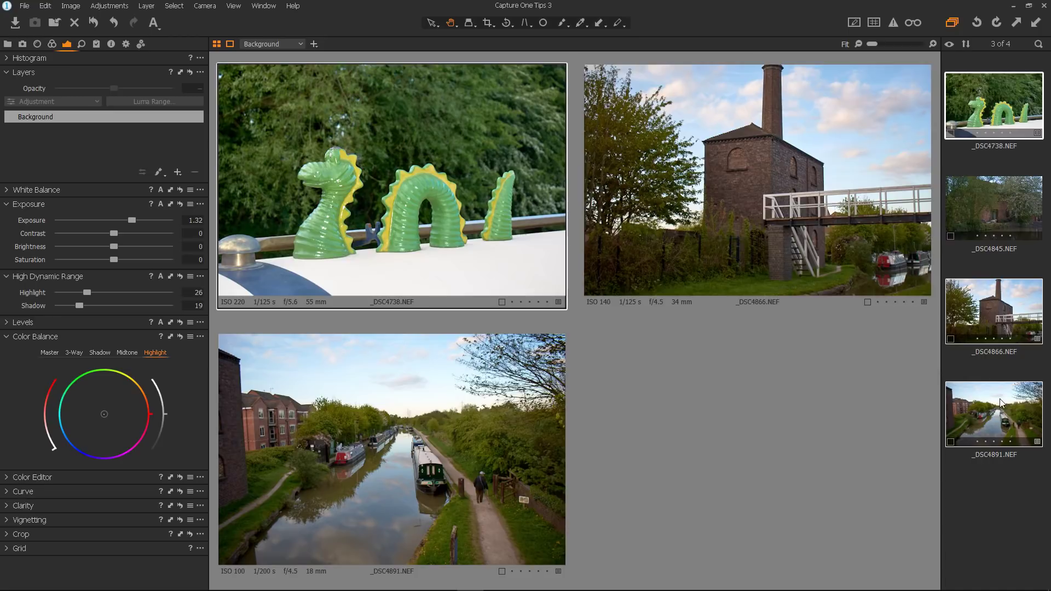
pyautogui.click(94, 24)
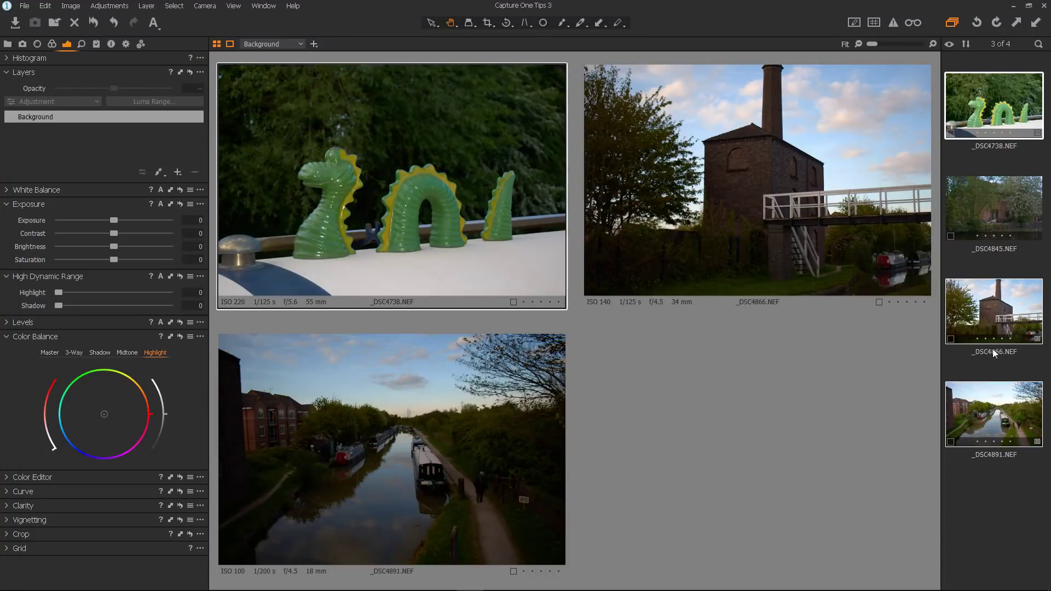
# Try auto Levels alone on _DSC4738.NEF and _DSC4845.NEF together, and undo it
pyautogui.click(996, 228)
pyautogui.click(983, 129)
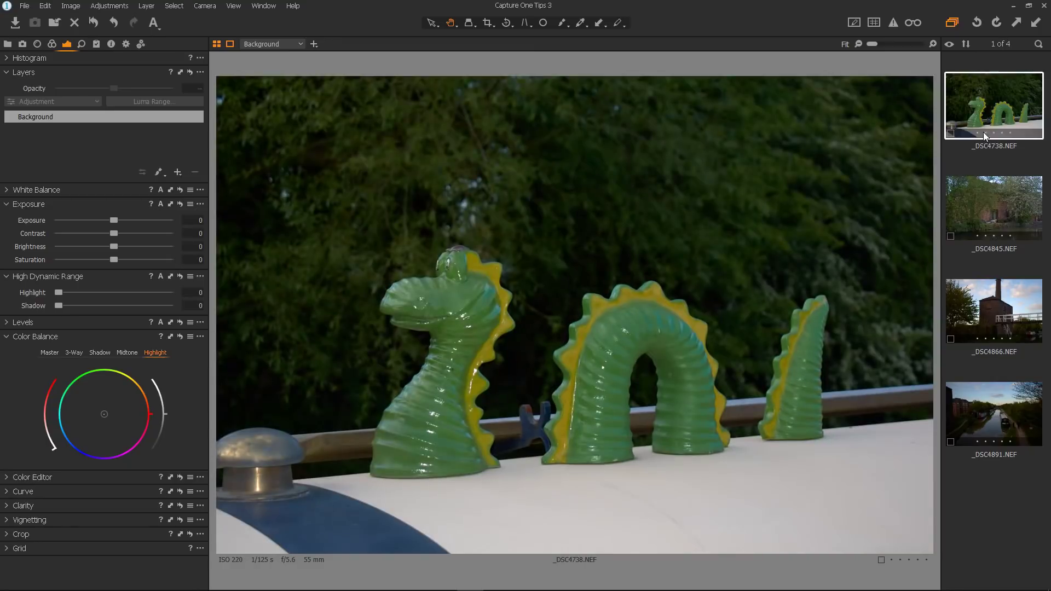
pyautogui.keyDown('ctrl'); pyautogui.click(989, 211); pyautogui.keyUp('ctrl')
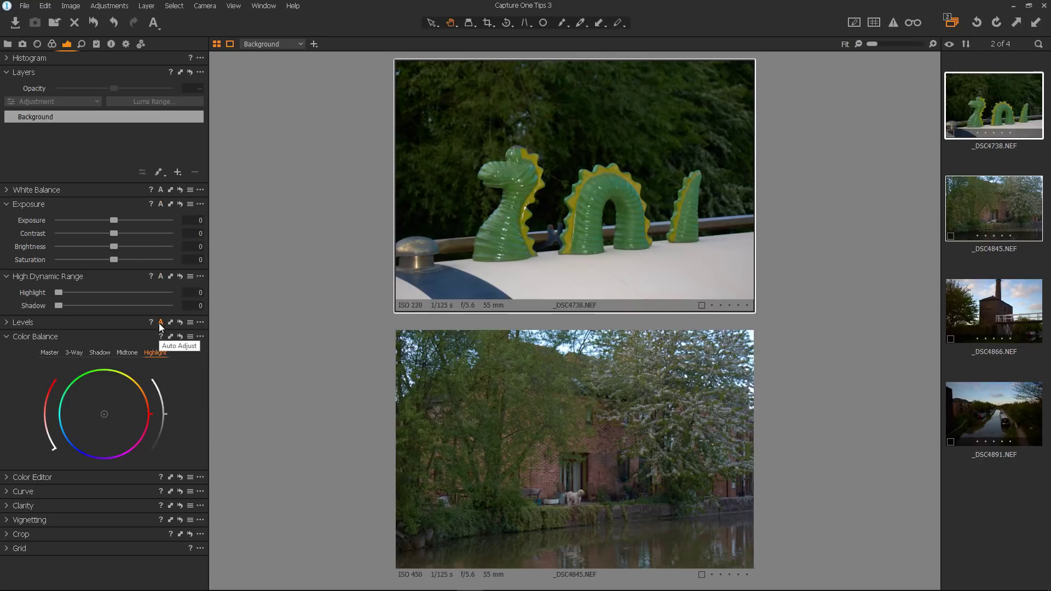
pyautogui.click(137, 324)
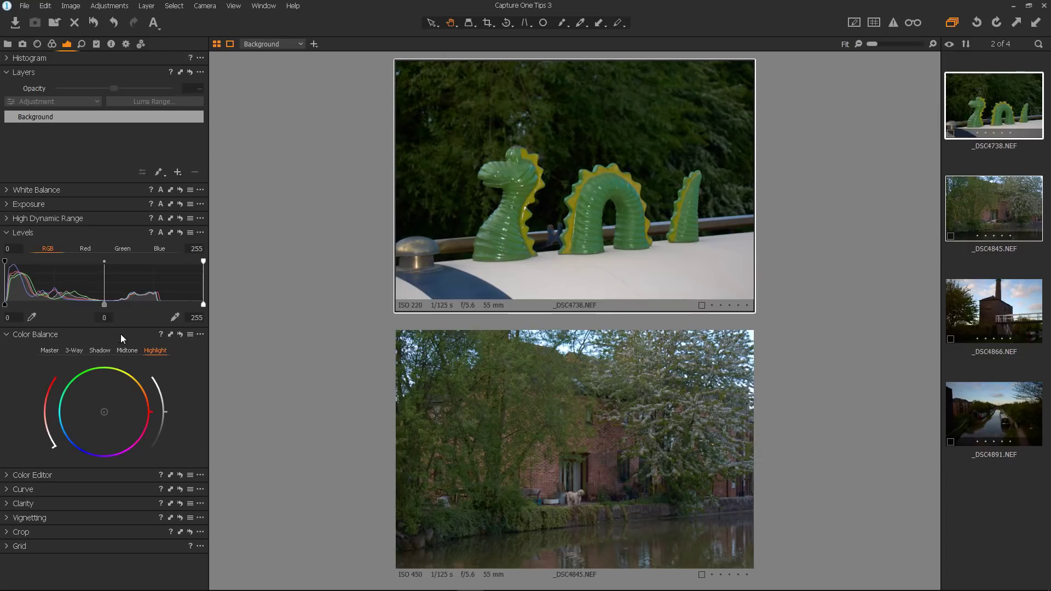
pyautogui.click(161, 235)
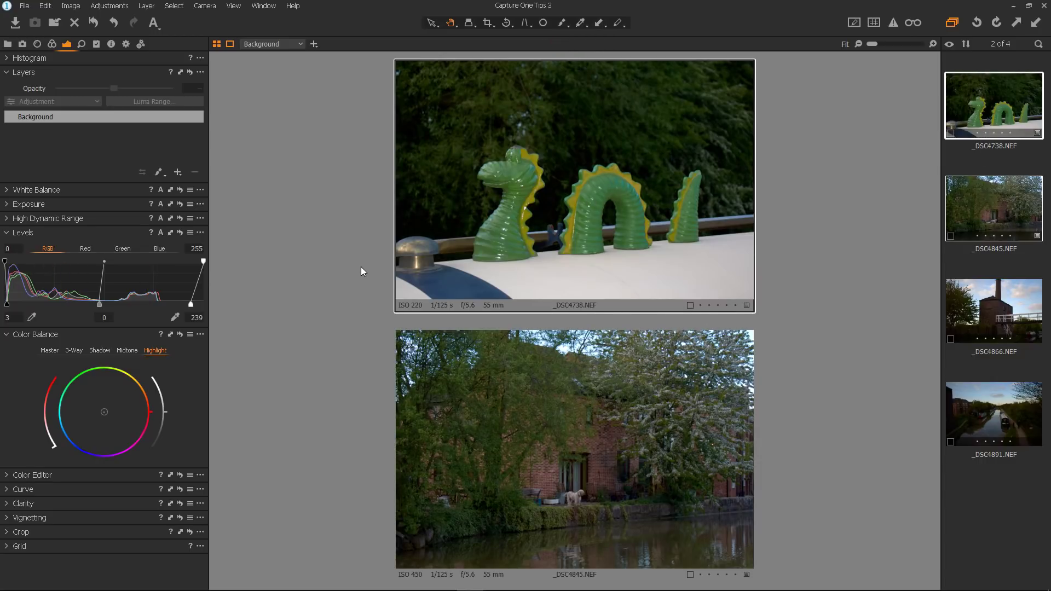
pyautogui.hotkey('ctrl', 'z')
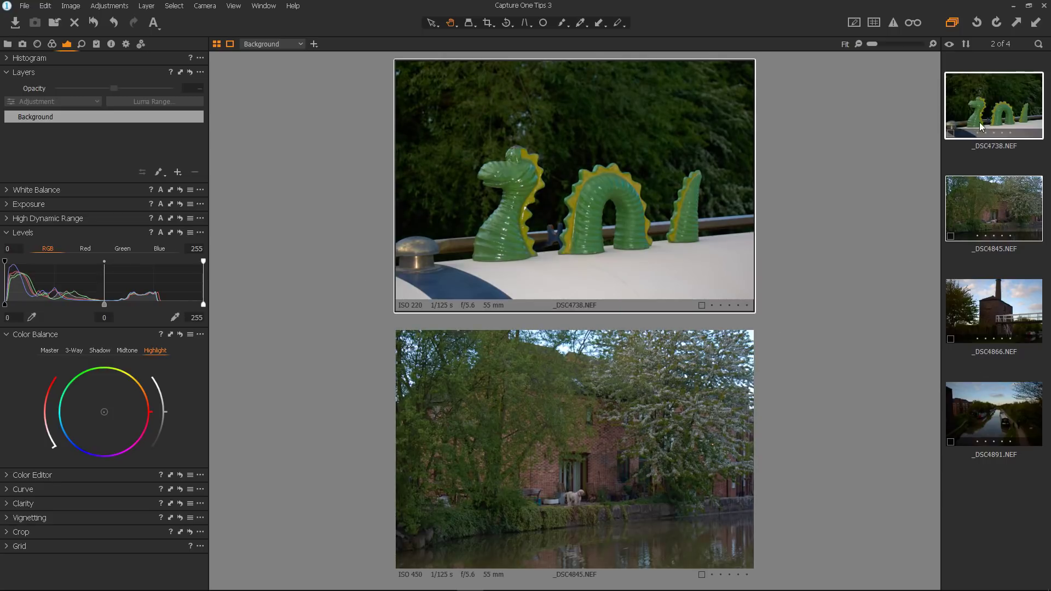
# Select all four photos and auto-adjust only their Exposure
pyautogui.keyDown('shift'); pyautogui.click(994, 418); pyautogui.keyUp('shift')
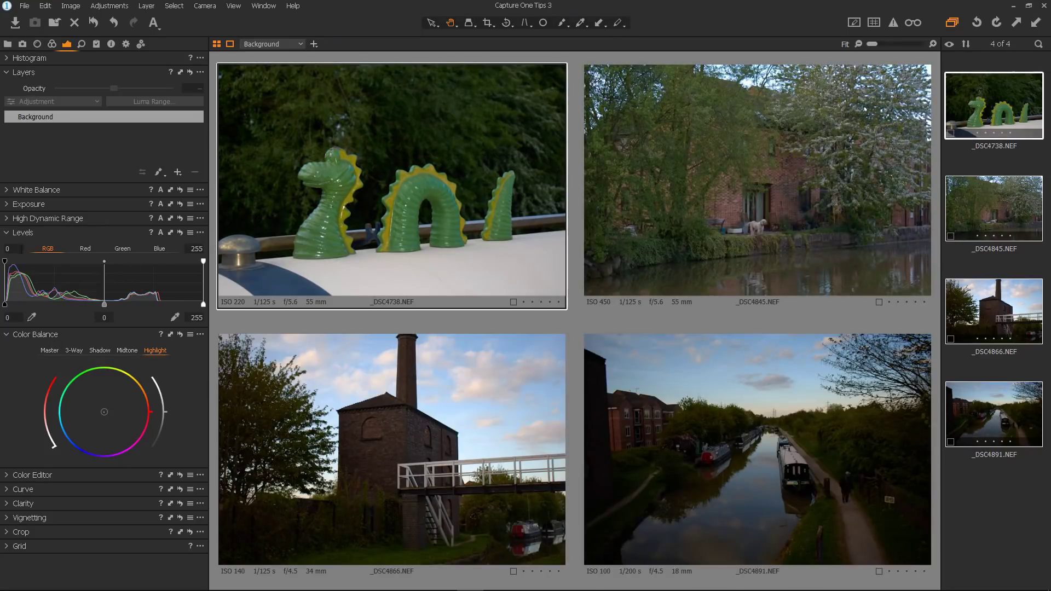
pyautogui.click(4, 206)
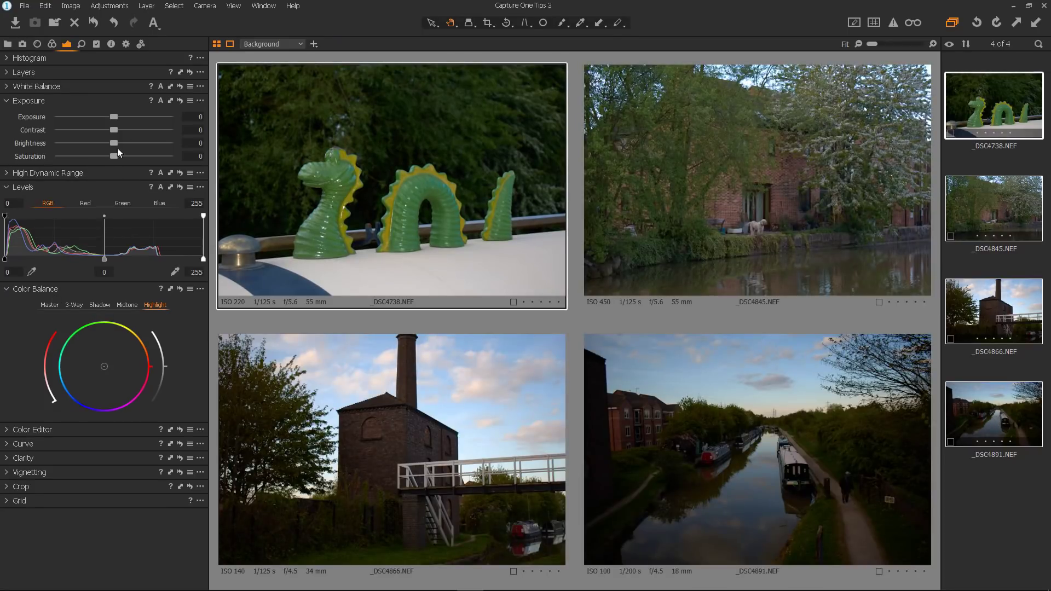
pyautogui.click(157, 101)
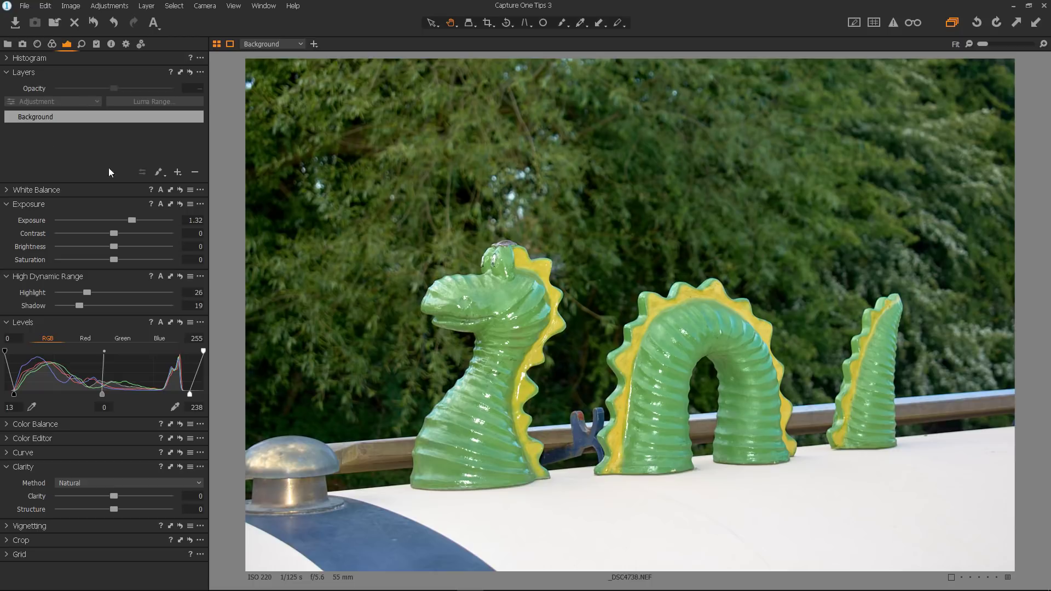
# Add a new filled layer to _DSC4738.NEF and rename it Colour Edit
pyautogui.click(178, 172)
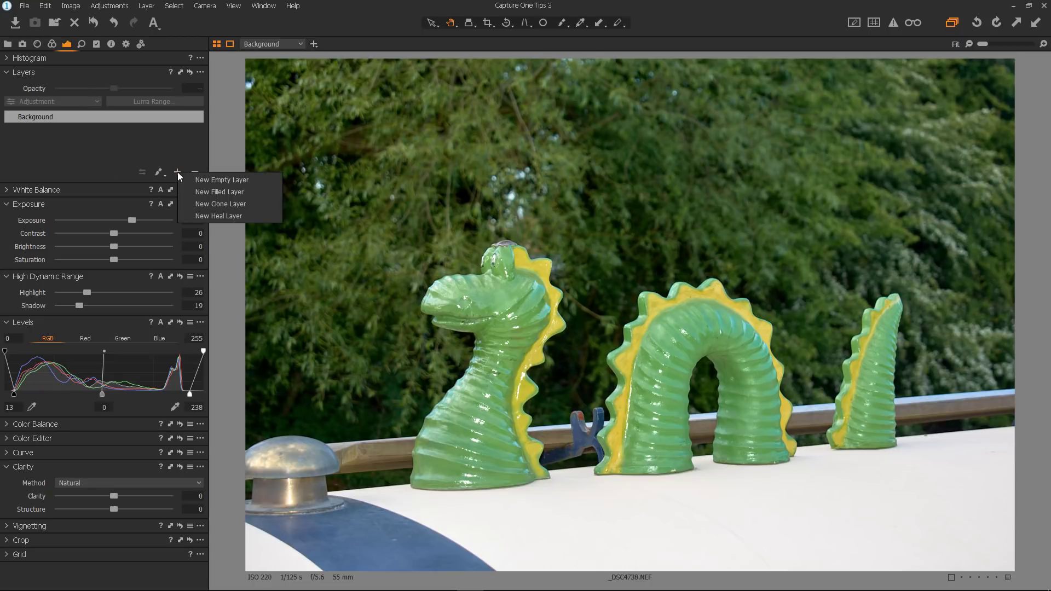
pyautogui.click(209, 190)
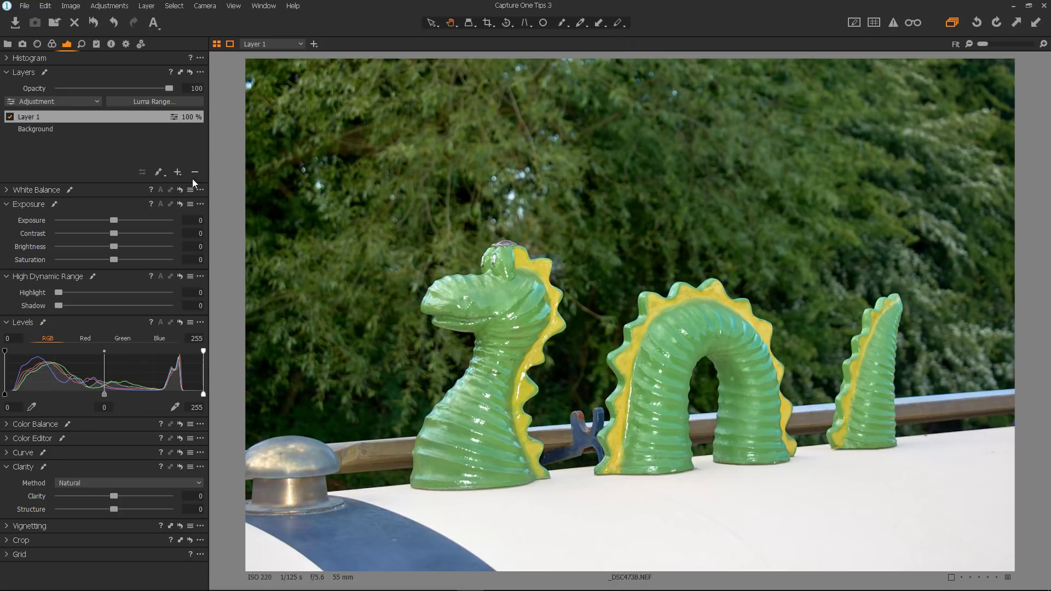
pyautogui.click(31, 117)
pyautogui.doubleClick(31, 117)
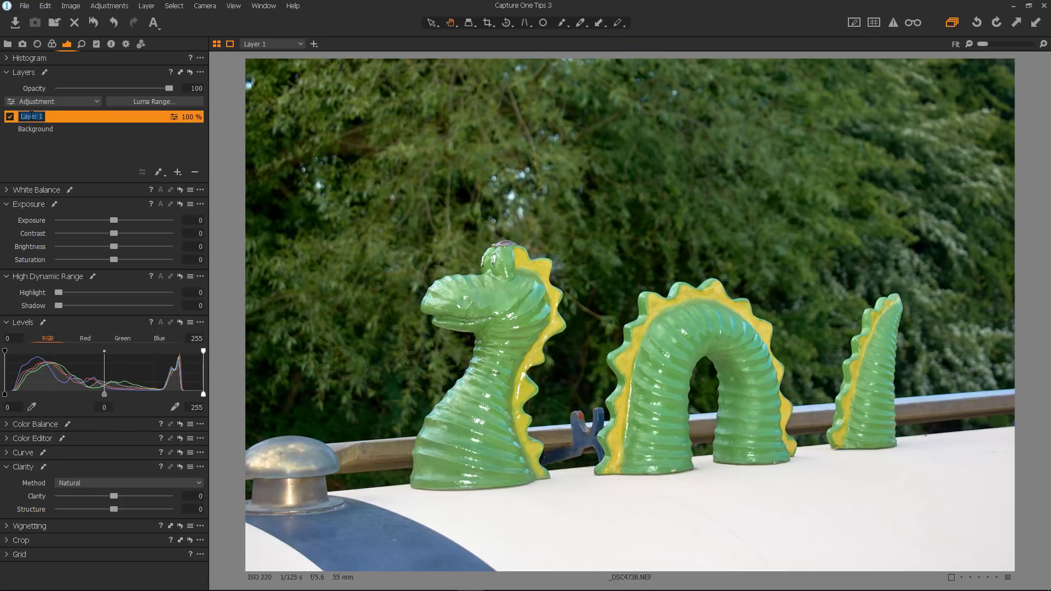
pyautogui.write('Colour Edit')
pyautogui.press('Return')
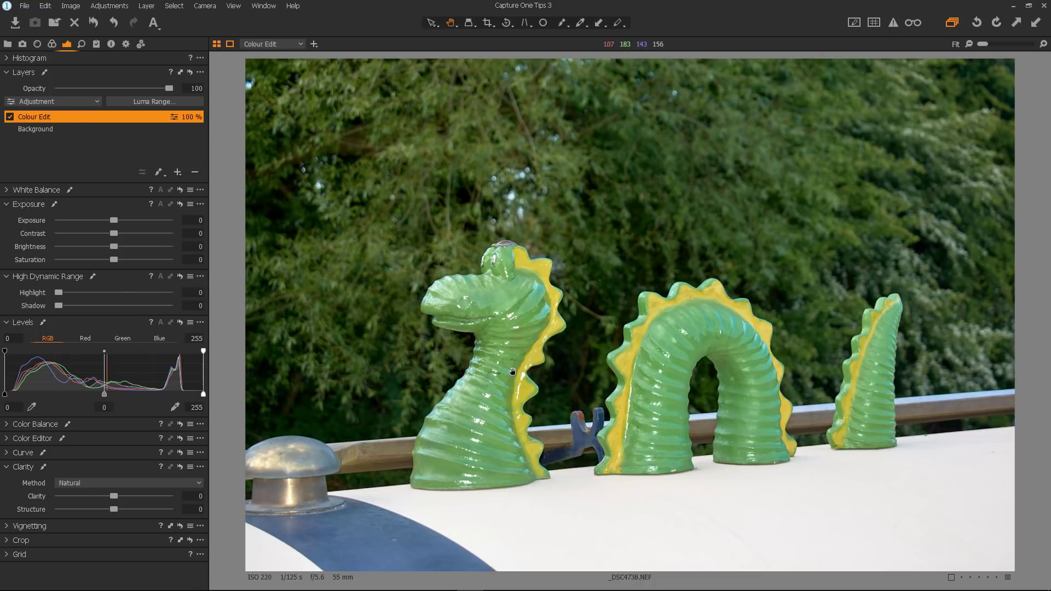
# On the Colour Edit layer, set HDR Highlight to 100 and Shadow to 96, and narrow the RGB Levels to 74 and 215
pyautogui.moveTo(59, 291); pyautogui.dragTo(171, 300)
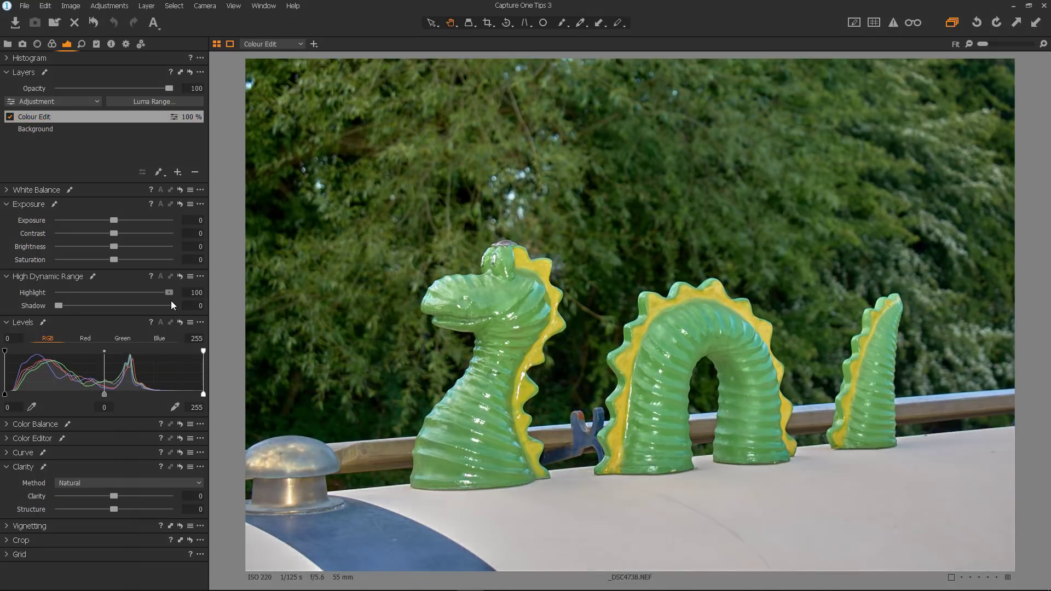
pyautogui.moveTo(61, 304); pyautogui.dragTo(167, 313)
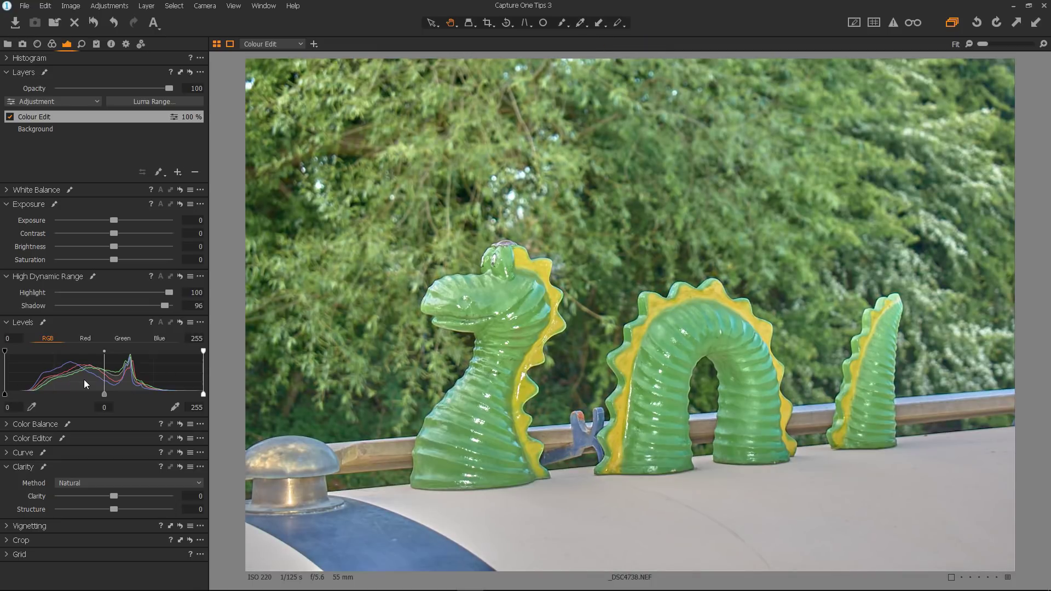
pyautogui.moveTo(5, 394); pyautogui.dragTo(61, 409)
pyautogui.moveTo(203, 397); pyautogui.dragTo(172, 395)
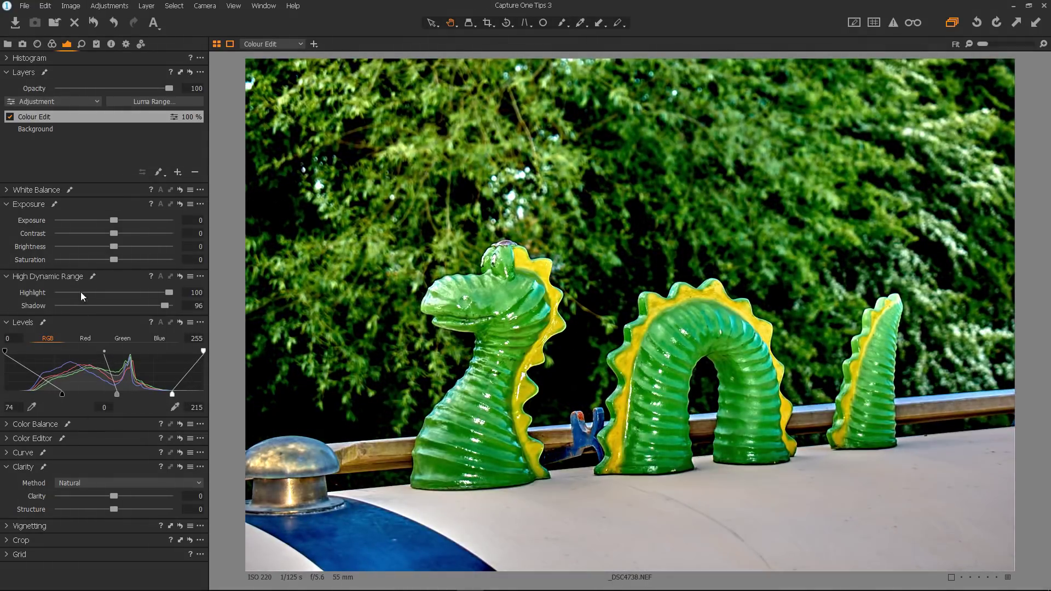
# Set the Colour Edit layer's saturation to 46 and reduce its opacity to 31
pyautogui.moveTo(114, 260); pyautogui.dragTo(136, 258)
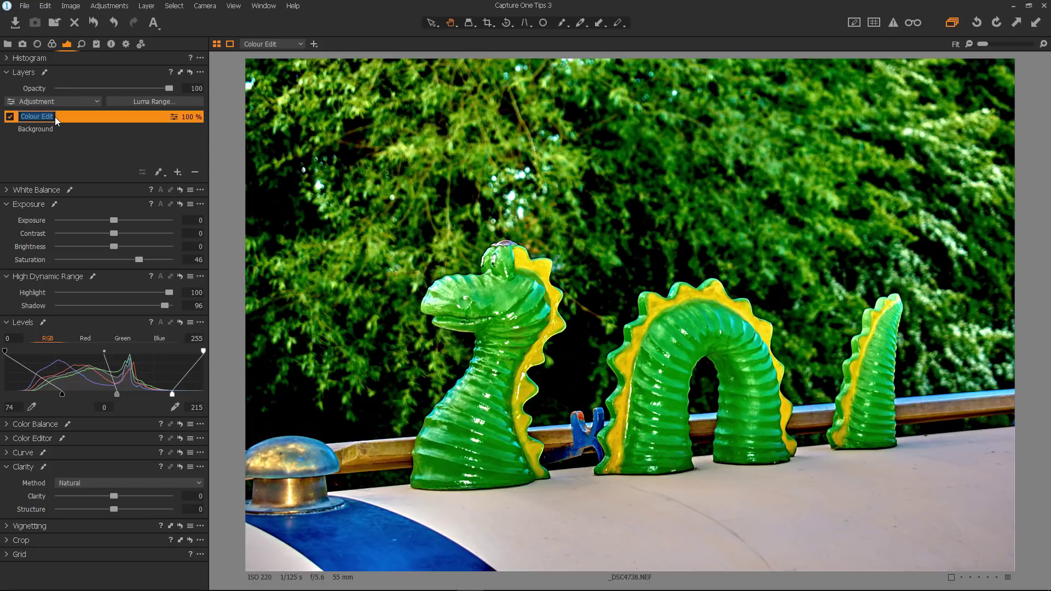
pyautogui.click(168, 87)
pyautogui.moveTo(168, 90); pyautogui.dragTo(91, 96)
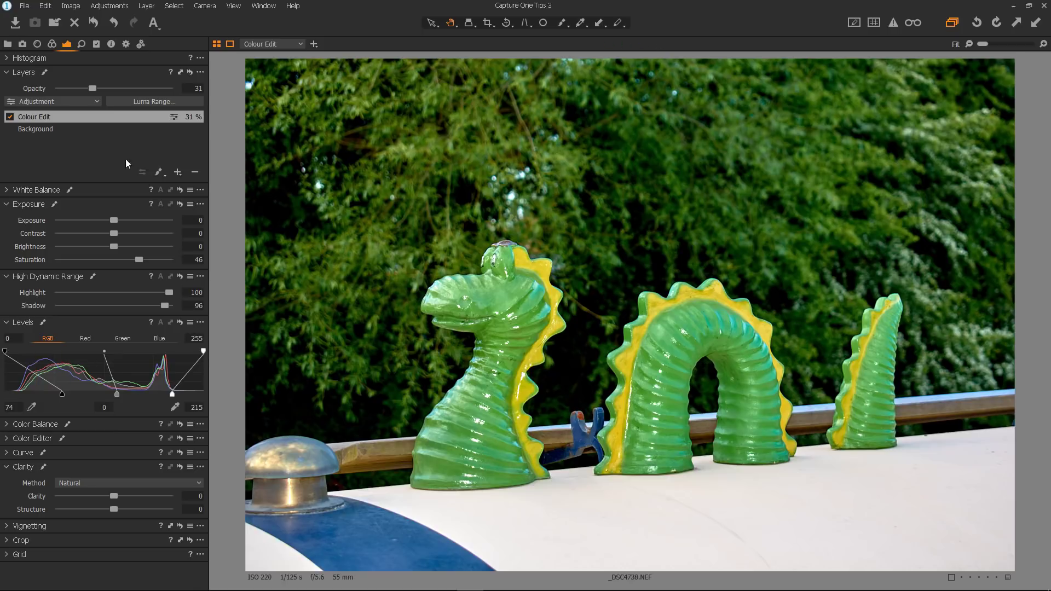
# Reset all adjustments of _DSC4738.NEF and add a new filled layer at 49% opacity
pyautogui.click(95, 24)
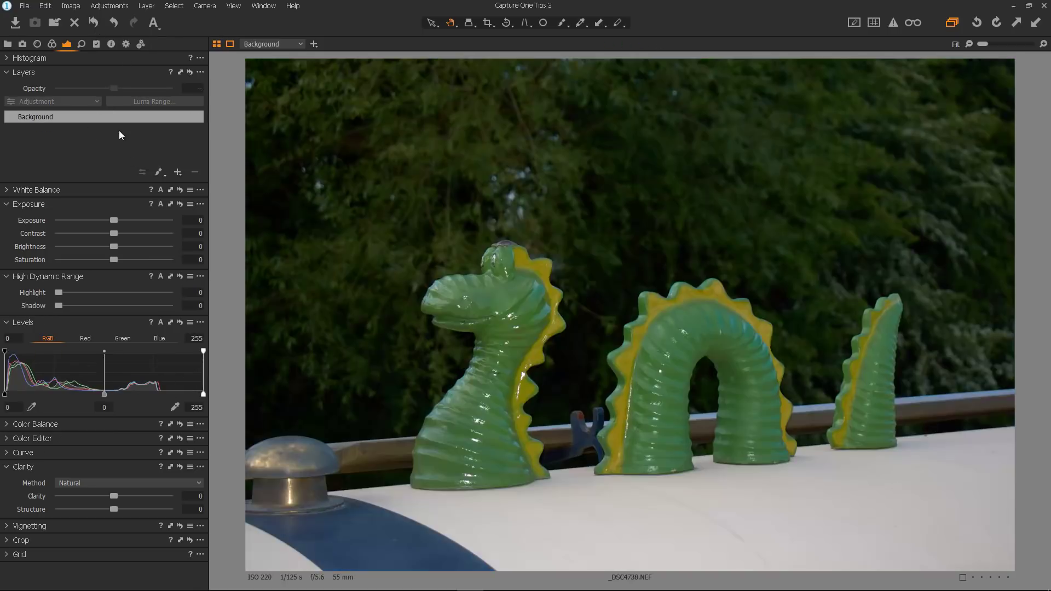
pyautogui.click(178, 171)
pyautogui.click(199, 193)
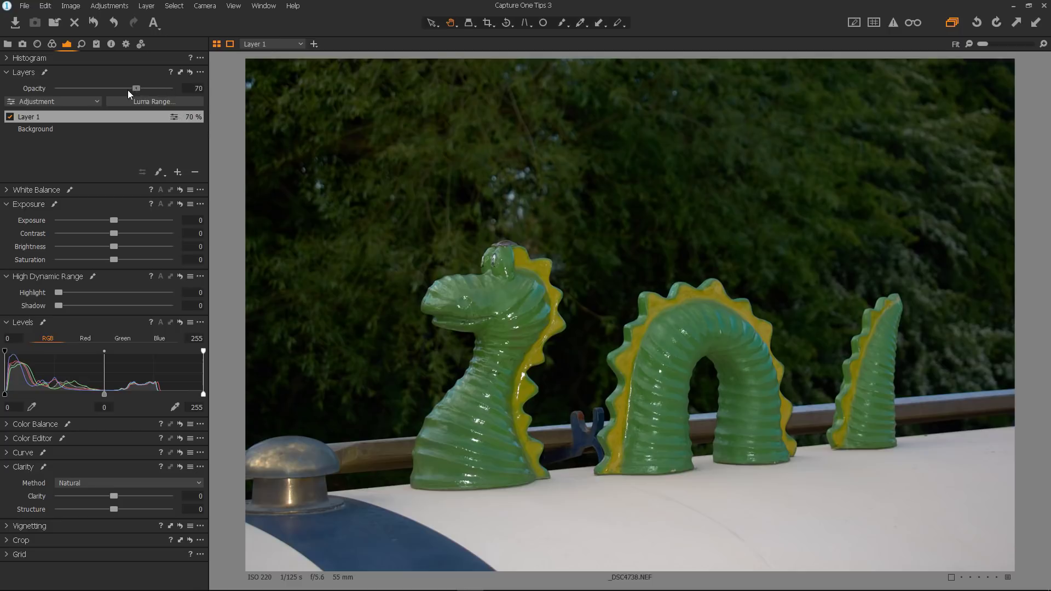
pyautogui.moveTo(127, 91); pyautogui.dragTo(113, 92)
# Set High Dynamic Range Highlight and Shadow to 100 on the new layer
pyautogui.moveTo(64, 292); pyautogui.dragTo(163, 300)
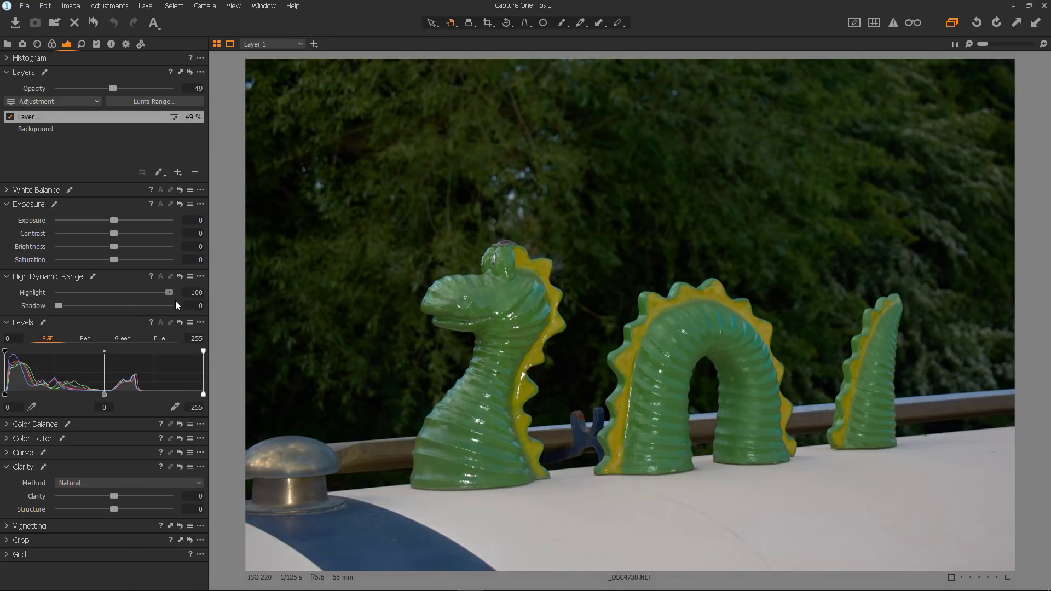
pyautogui.moveTo(175, 300)
pyautogui.mouseDown()
pyautogui.moveTo(82, 293)
pyautogui.moveTo(74, 298)
pyautogui.moveTo(97, 307)
pyautogui.moveTo(48, 304)
pyautogui.moveTo(177, 314)
pyautogui.mouseUp()
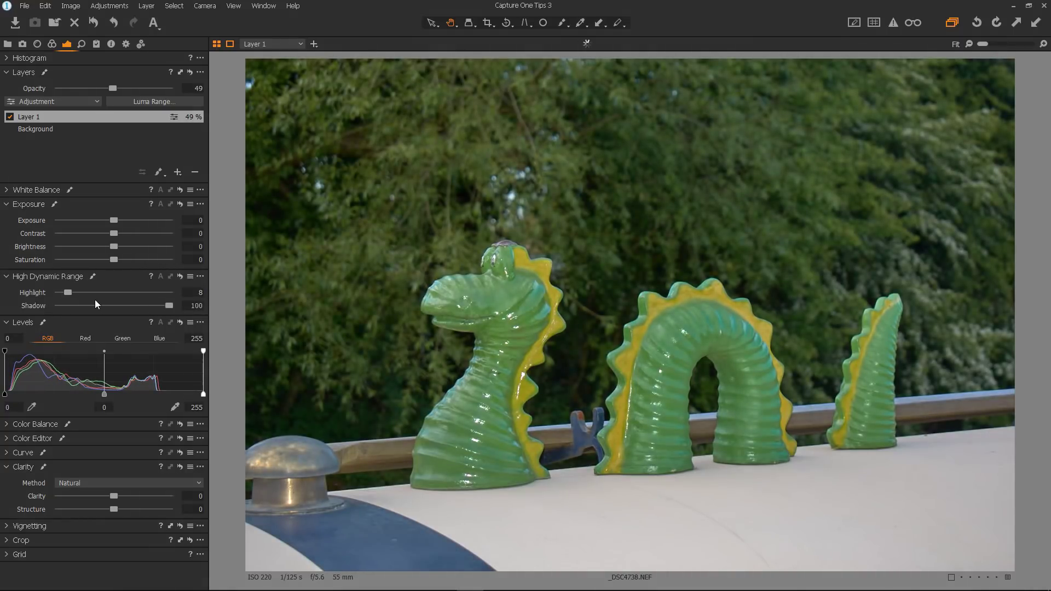
pyautogui.moveTo(67, 291); pyautogui.dragTo(175, 300)
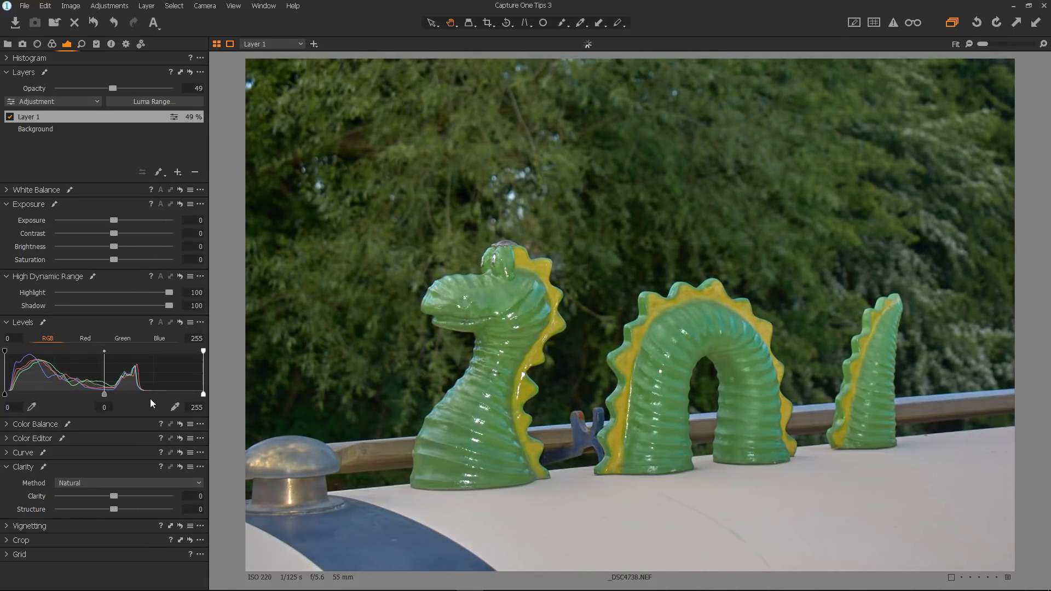
# Set the layer's RGB Levels to a black point of 12 and a white point of 147
pyautogui.moveTo(5, 394); pyautogui.dragTo(13, 394)
pyautogui.moveTo(204, 394); pyautogui.dragTo(118, 394)
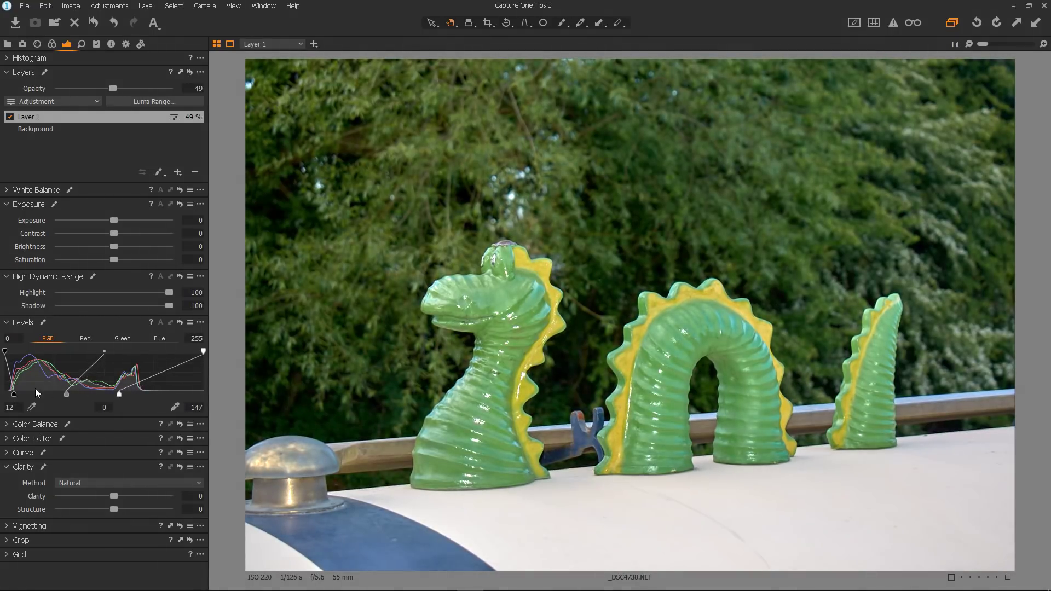
pyautogui.moveTo(14, 394); pyautogui.dragTo(15, 394)
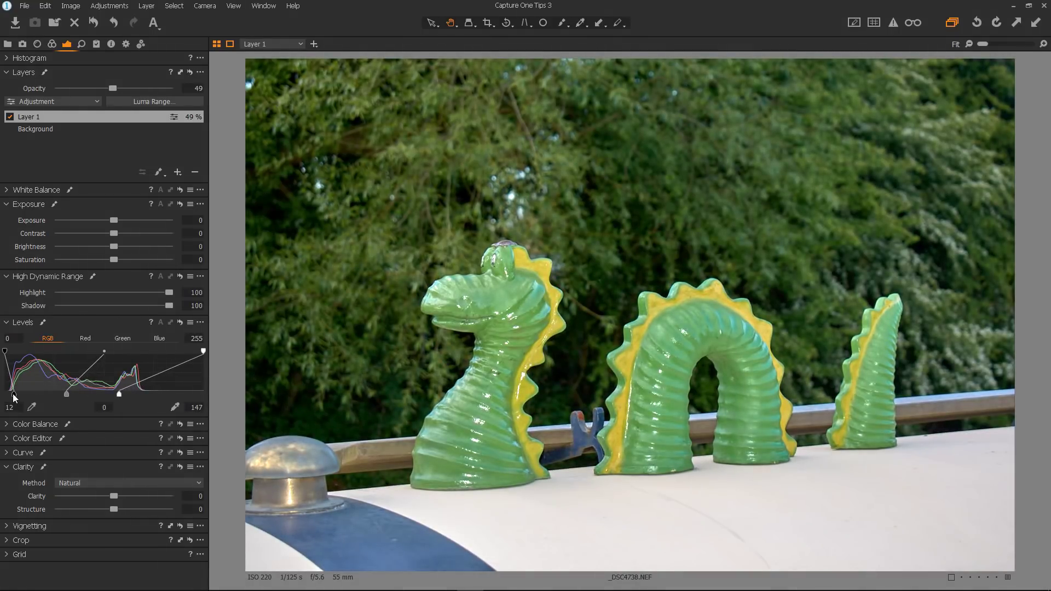
# Give the layer's midtones a warm tint in Color Balance and slightly raise the highlight lightness
pyautogui.click(34, 427)
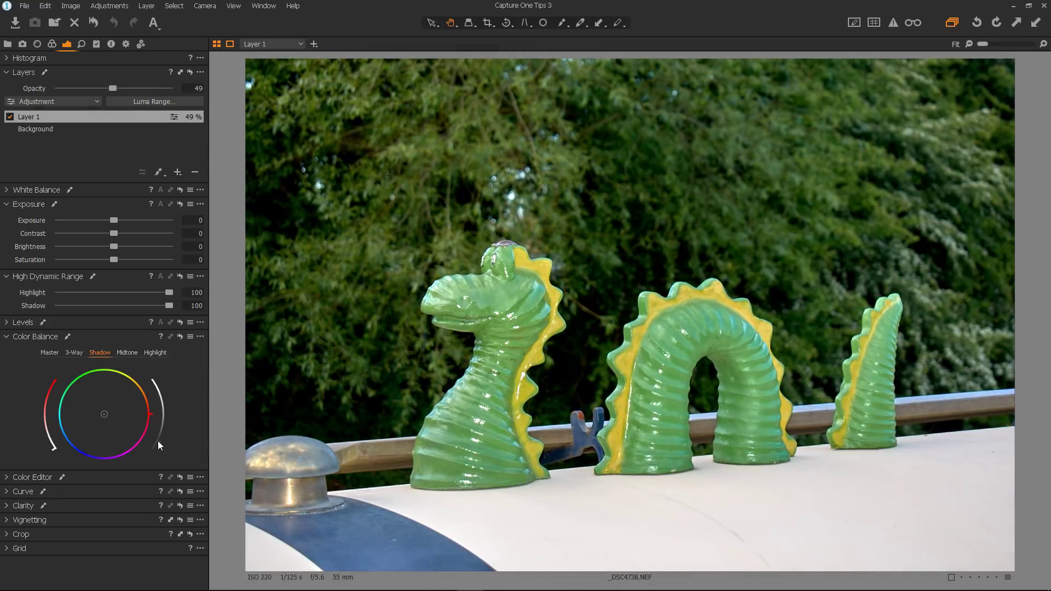
pyautogui.click(127, 352)
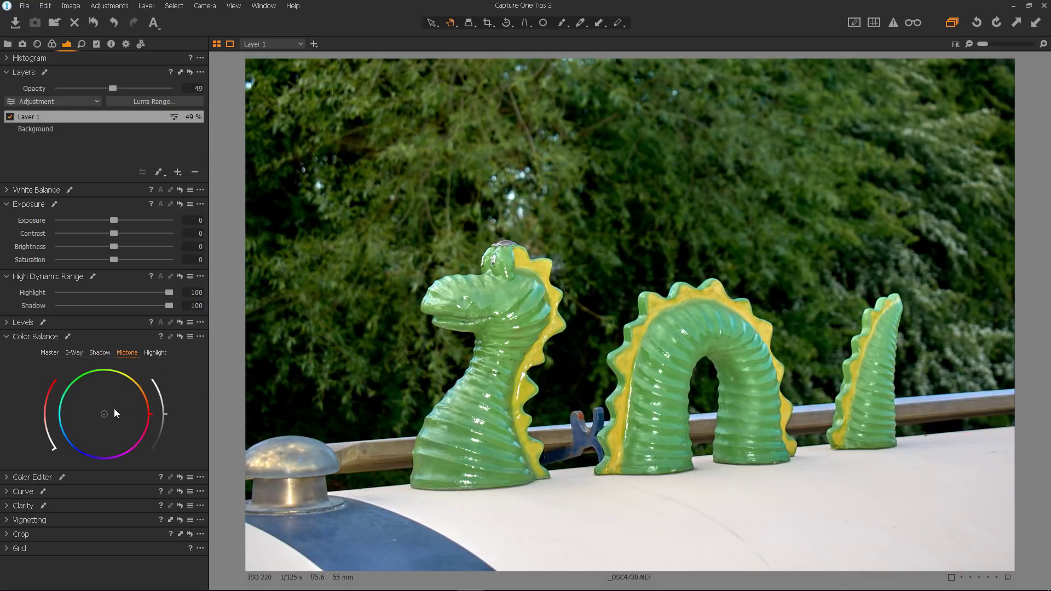
pyautogui.moveTo(114, 409); pyautogui.dragTo(170, 399)
pyautogui.click(152, 353)
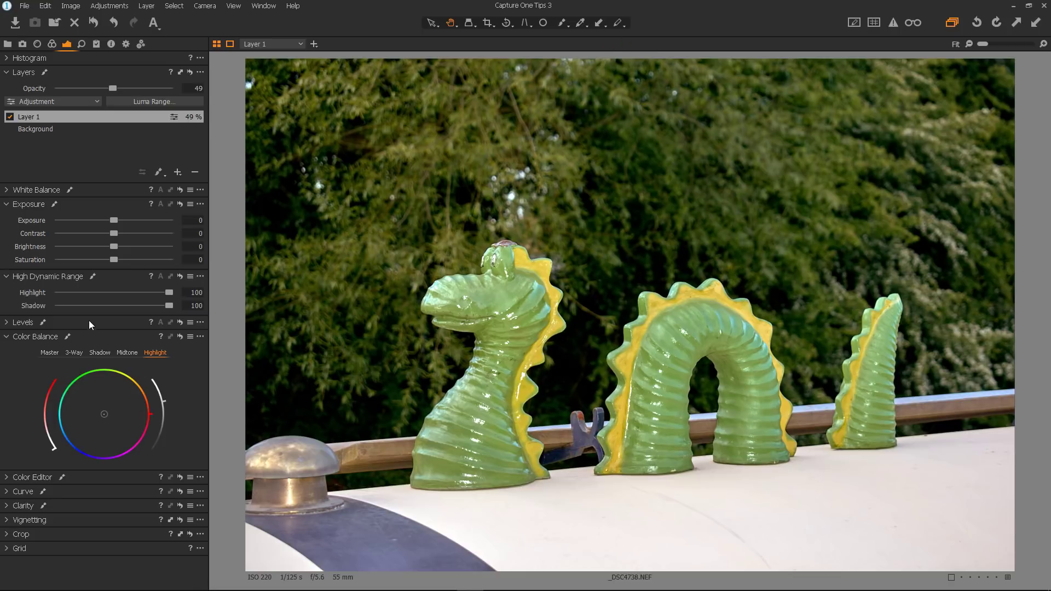
# Set the layer's Saturation to 97 and its opacity to 56%
pyautogui.moveTo(112, 260); pyautogui.dragTo(168, 265)
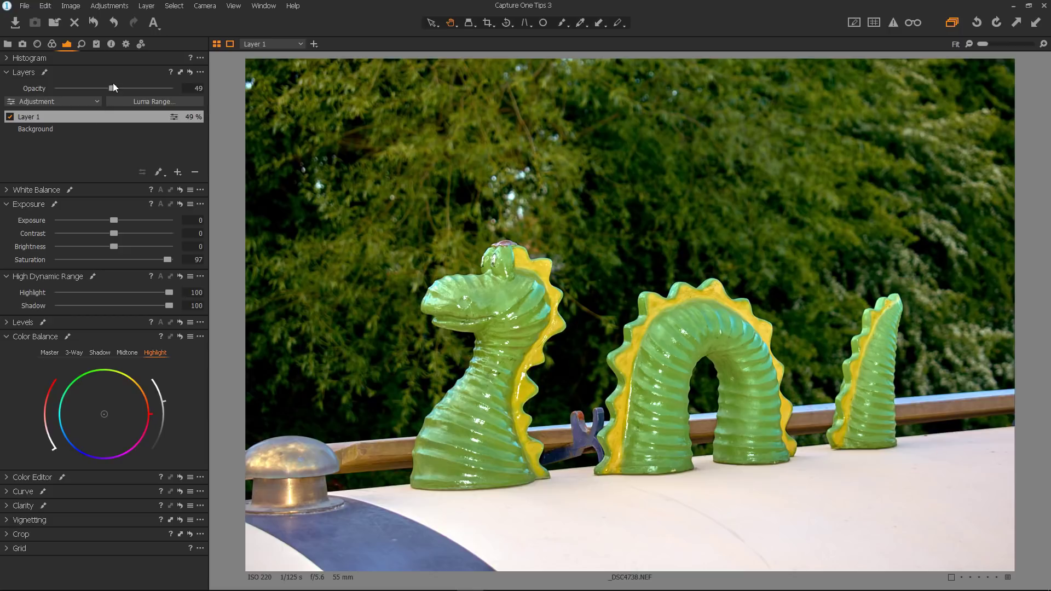
pyautogui.moveTo(113, 89); pyautogui.dragTo(87, 88)
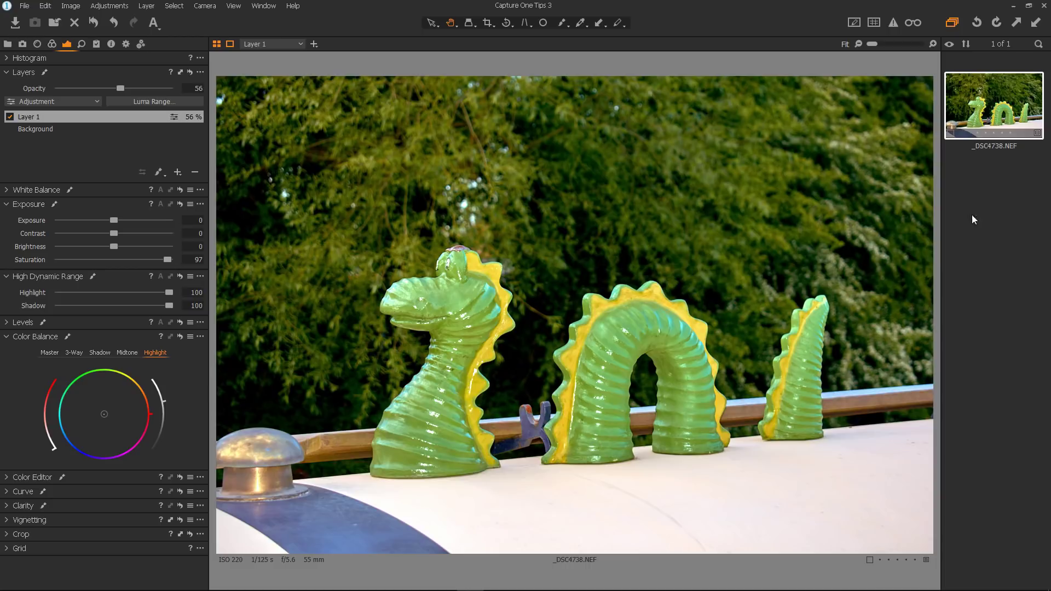
# Open _DSC4738.NEF for editing in Color Efex Pro 4 (64-bit) as an uncompressed 16-bit TIFF with sRGB profile at 300 px/in and 100% scale
pyautogui.rightClick(967, 121)
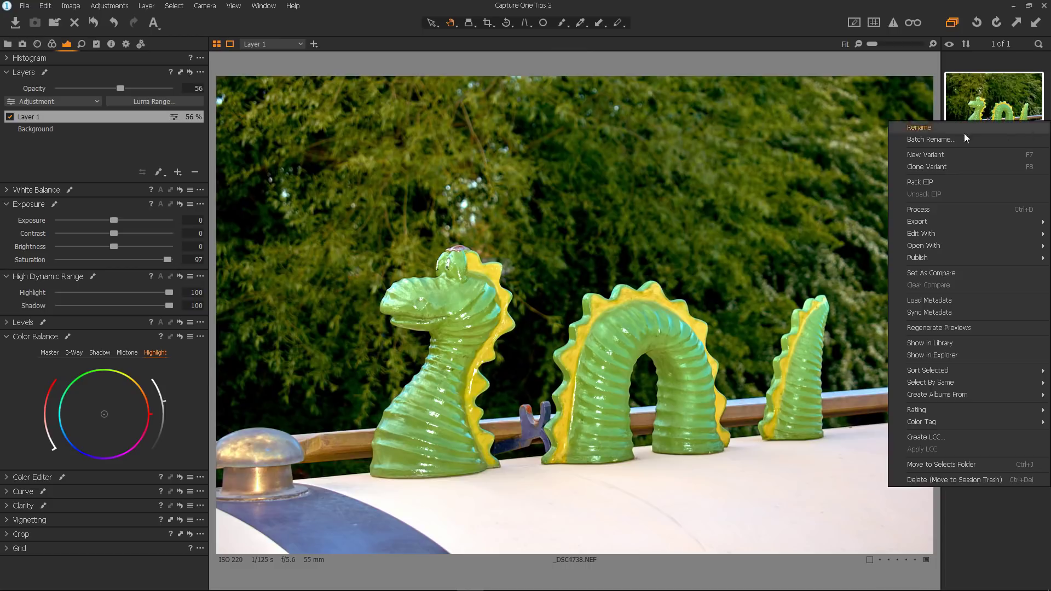
pyautogui.moveTo(950, 233)
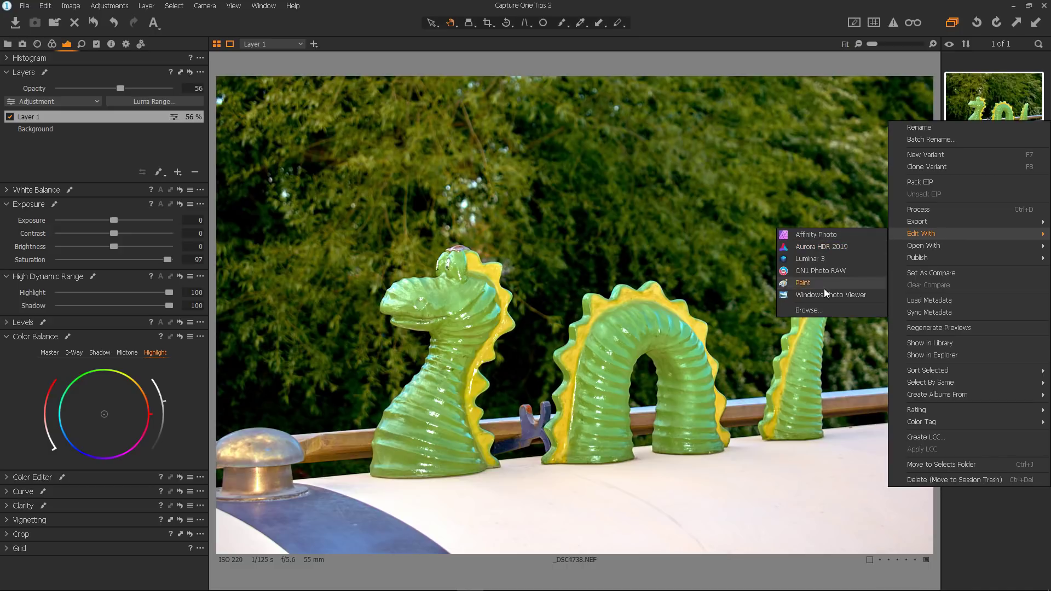
pyautogui.click(823, 310)
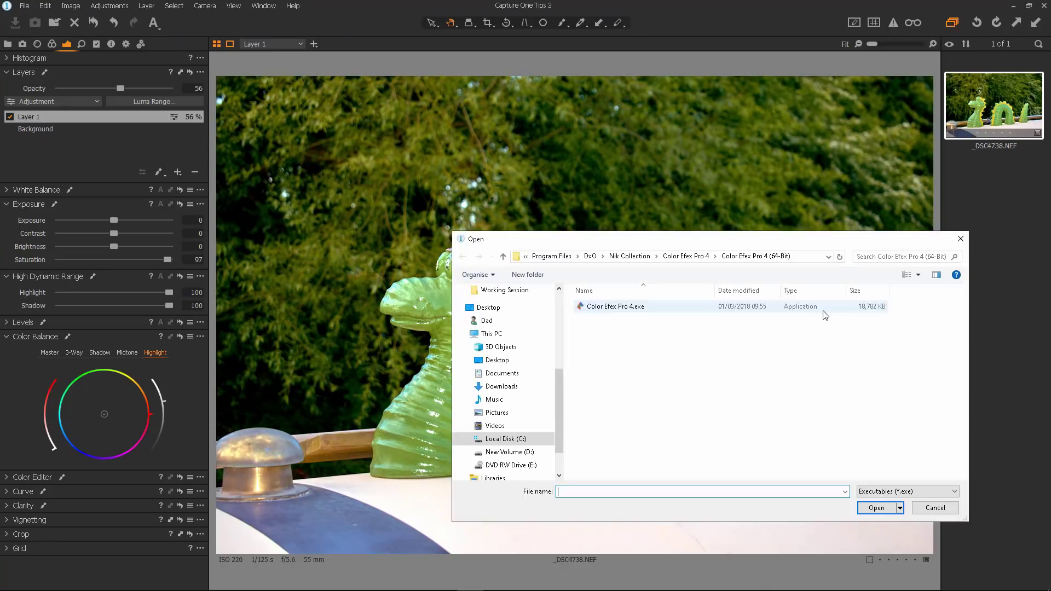
pyautogui.moveTo(805, 243); pyautogui.dragTo(694, 180)
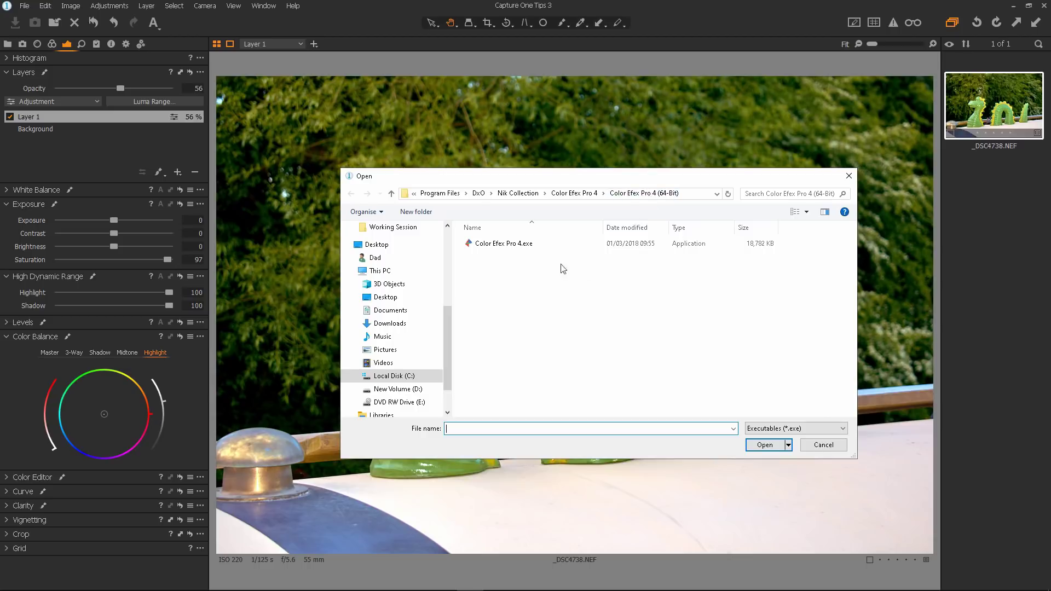
pyautogui.click(524, 195)
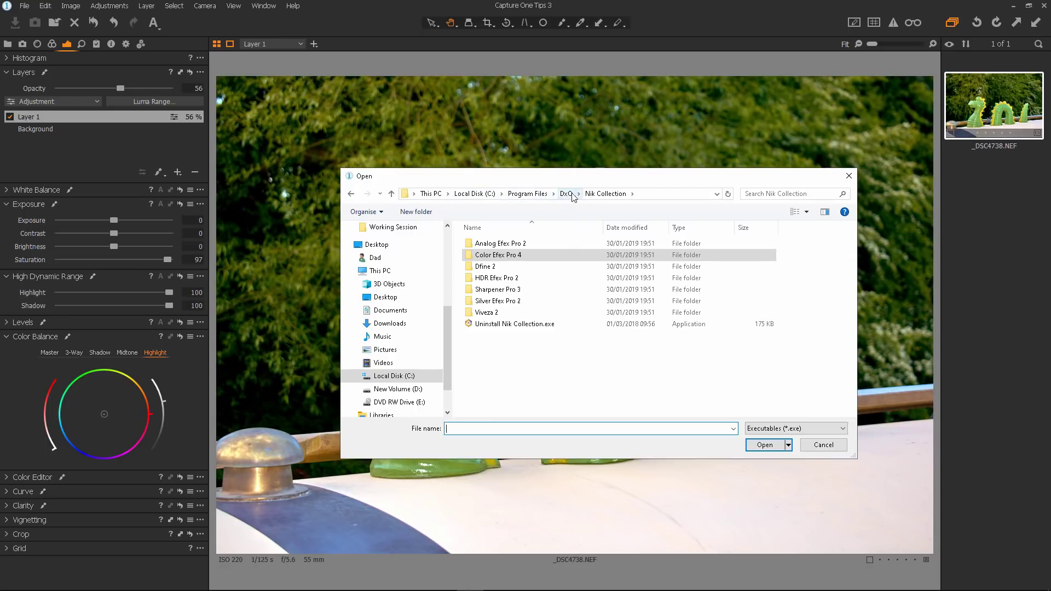
pyautogui.doubleClick(511, 257)
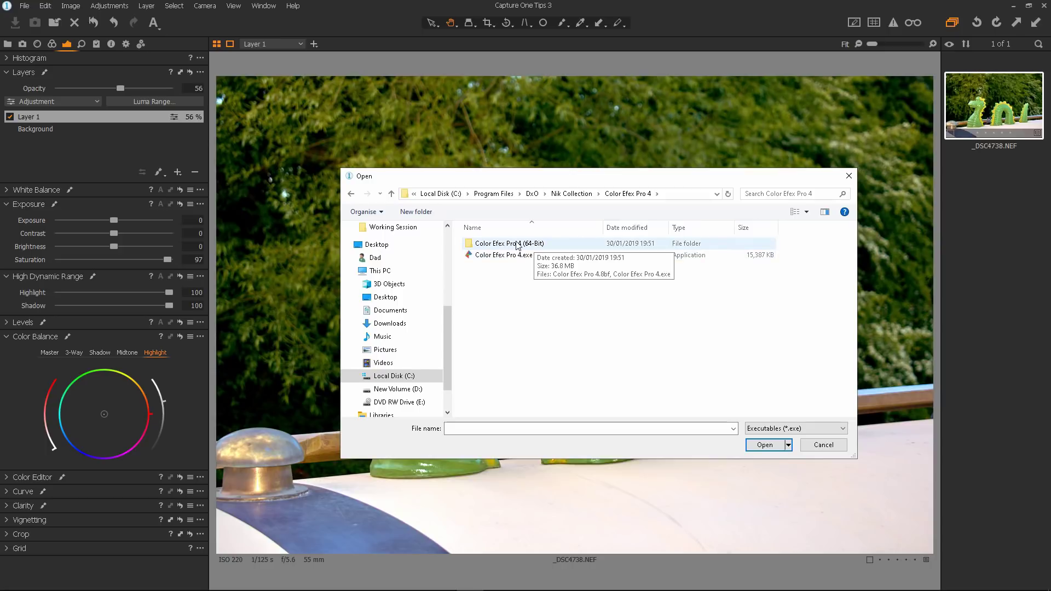
pyautogui.doubleClick(518, 244)
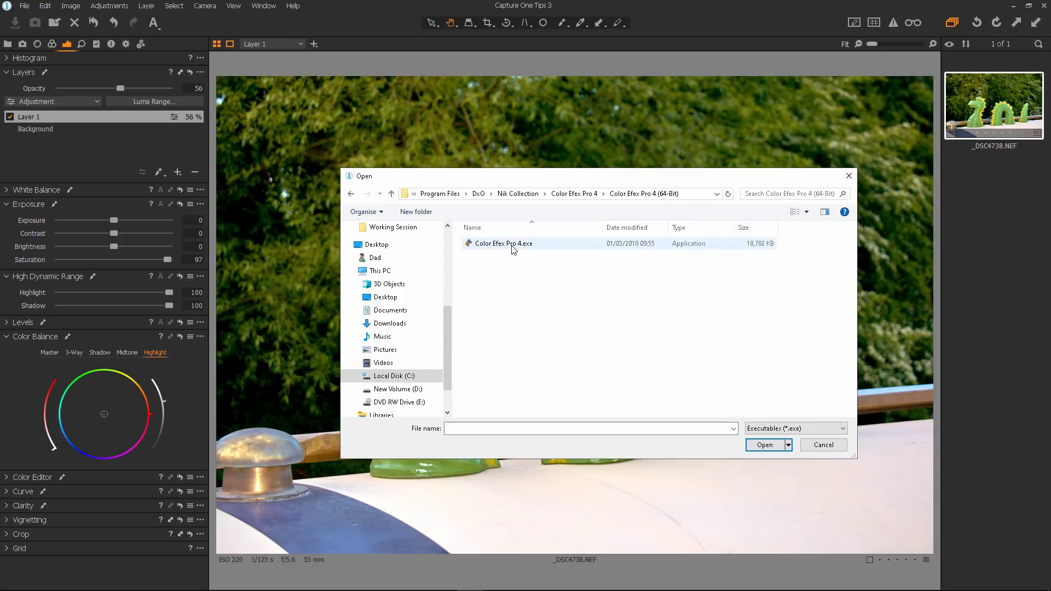
pyautogui.doubleClick(512, 246)
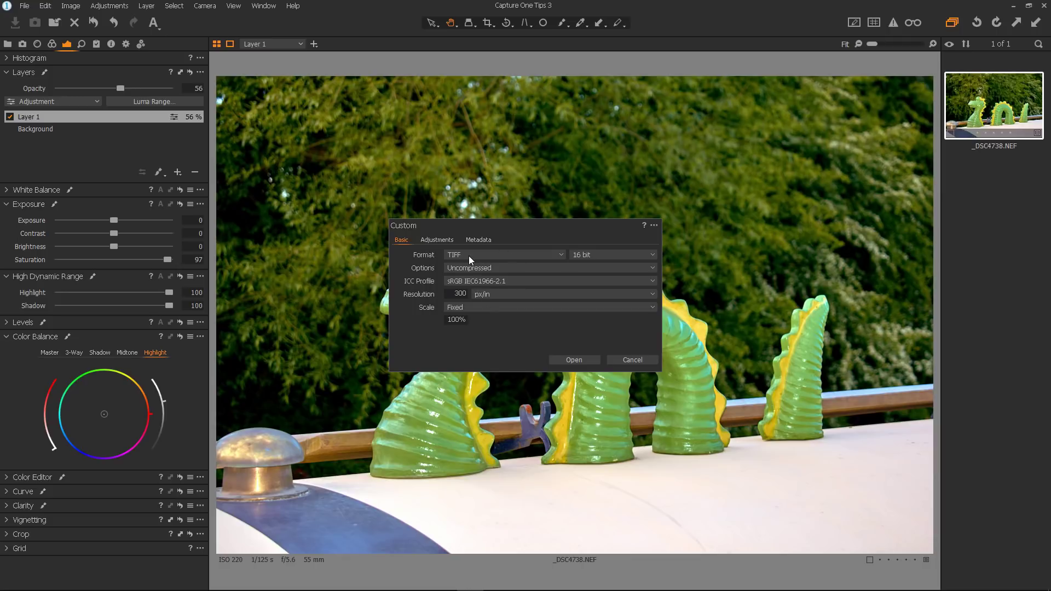
pyautogui.click(577, 362)
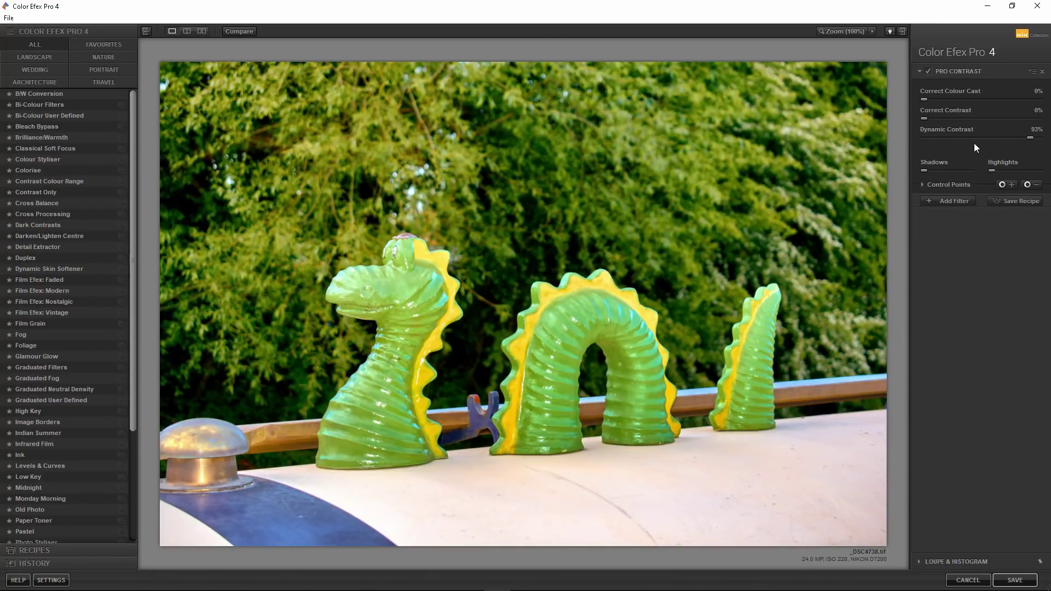
# Raise Pro Contrast's Dynamic Contrast and add a Detail Extractor filter at 42% with a Large effect radius
pyautogui.moveTo(1029, 138); pyautogui.dragTo(1047, 151)
pyautogui.click(946, 202)
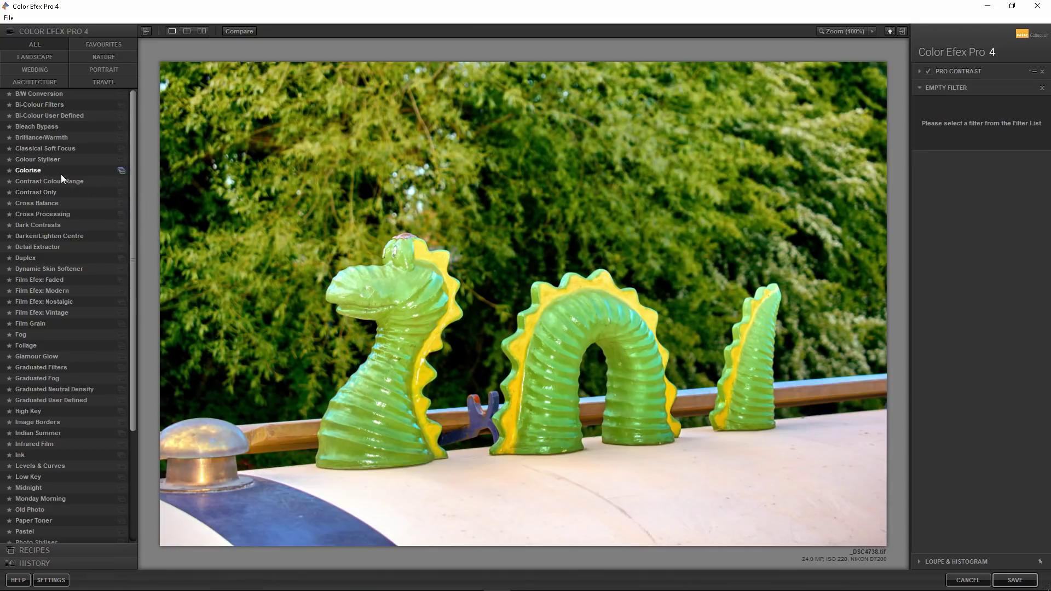
pyautogui.click(34, 247)
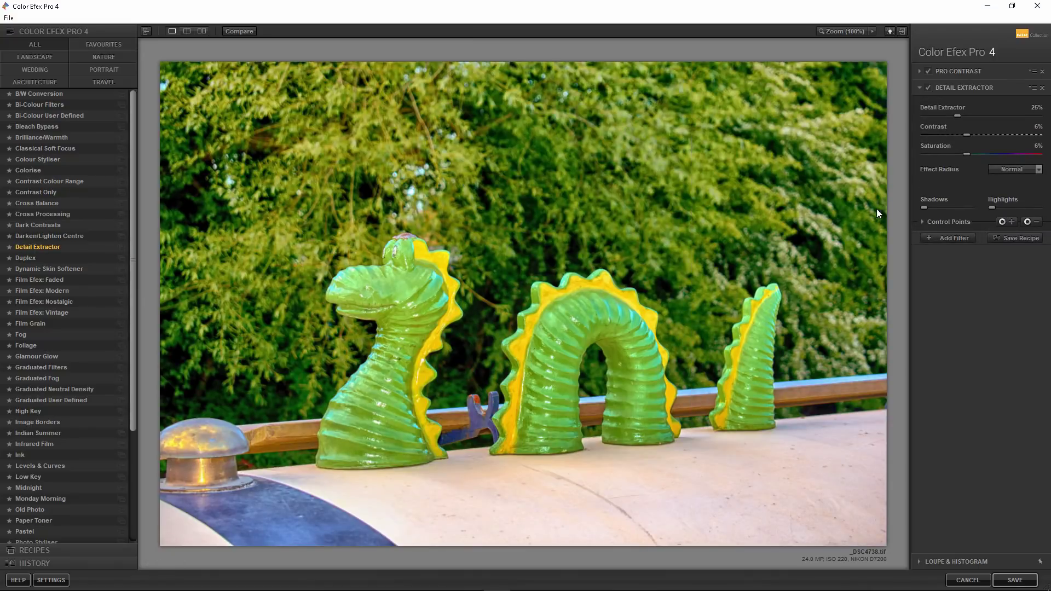
pyautogui.moveTo(959, 116); pyautogui.dragTo(1010, 120)
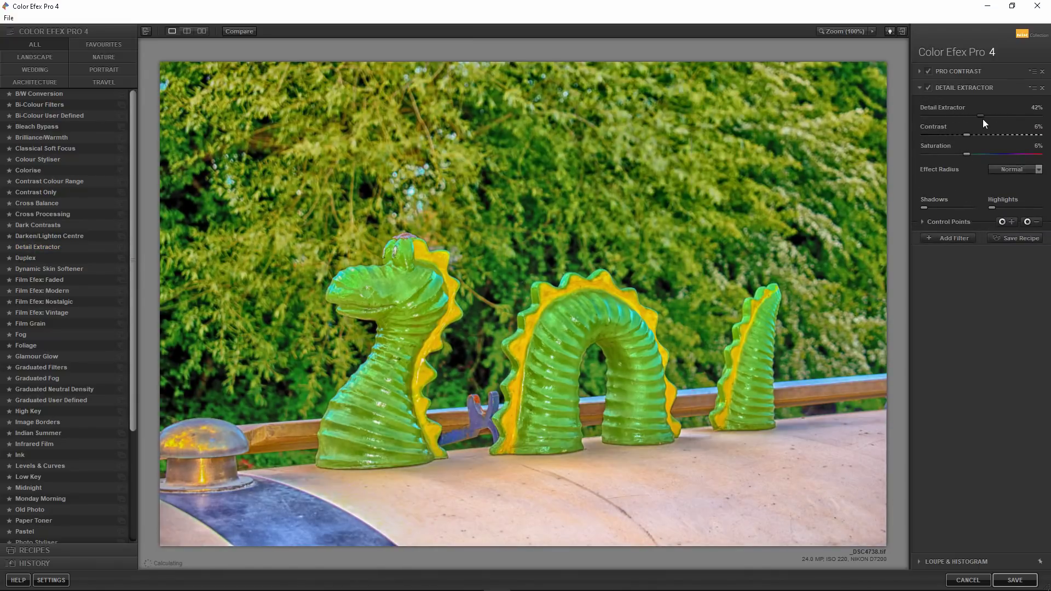
pyautogui.click(1012, 170)
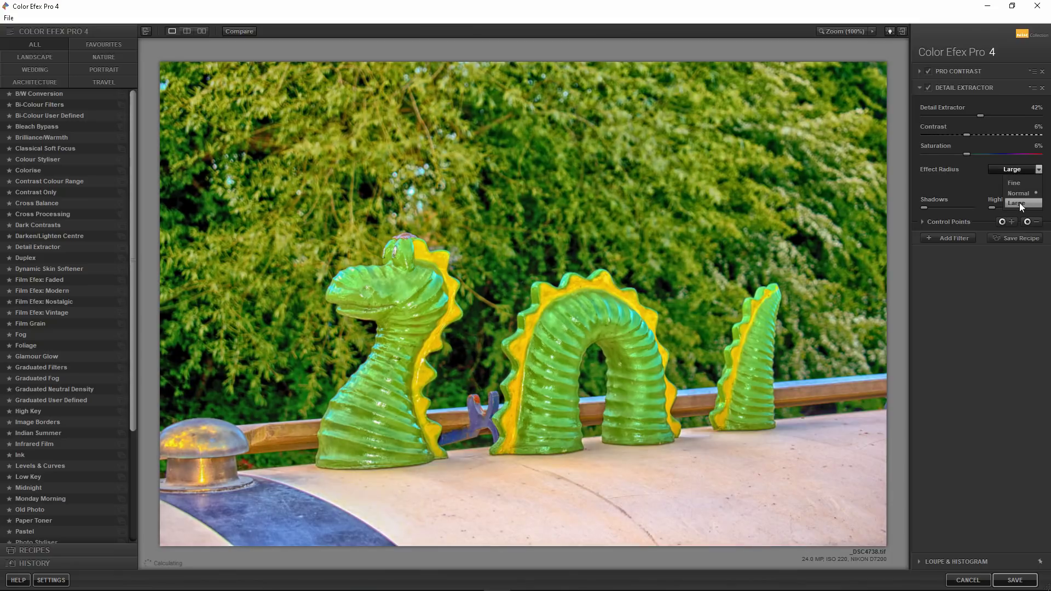
pyautogui.click(1019, 202)
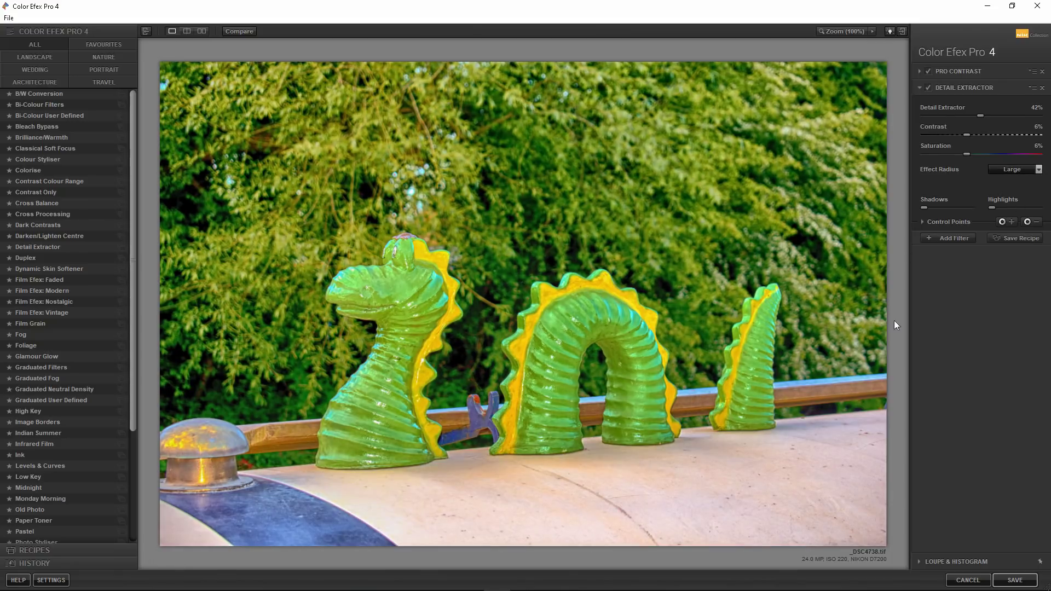
# Save the filtered TIFF and select _DSC4738.tif back in Capture One
pyautogui.click(1012, 580)
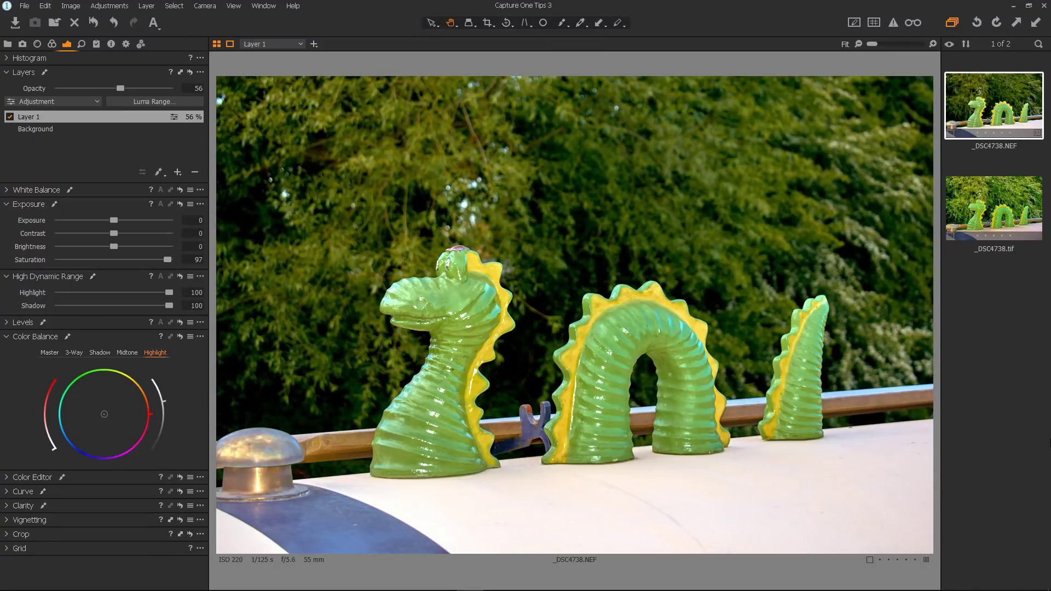
pyautogui.click(997, 222)
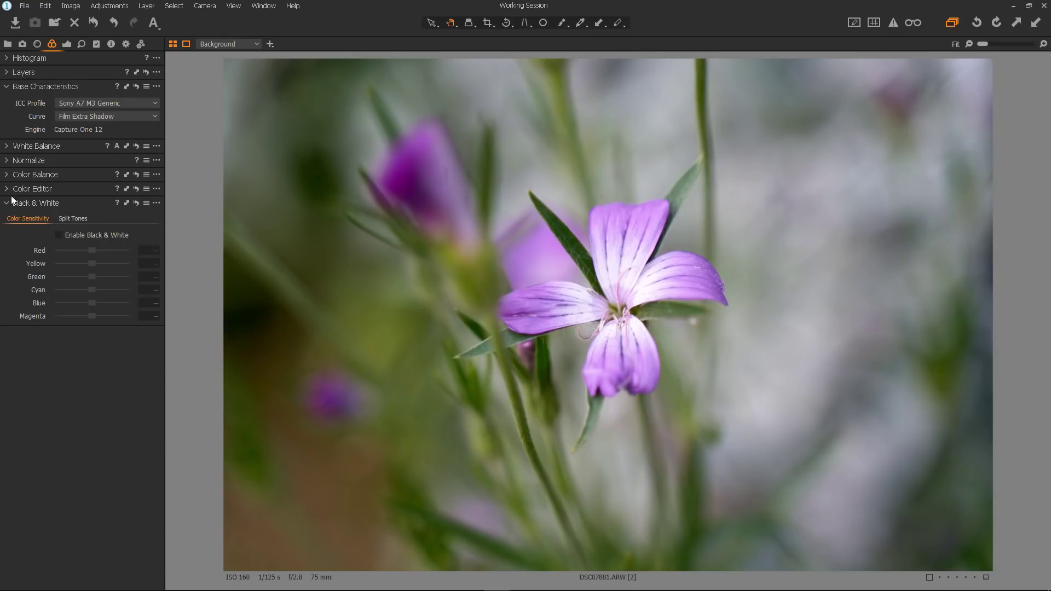
# Give the flower photo's highlights a slight warm tint in Color Balance, and compare the separate Midtone and Highlight wheels
pyautogui.click(7, 174)
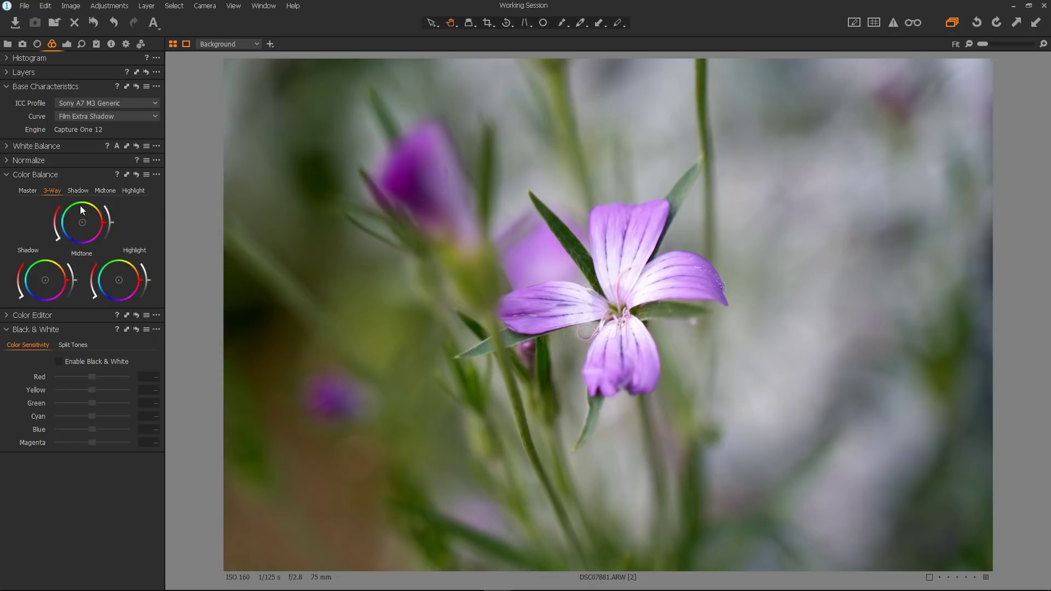
pyautogui.click(80, 191)
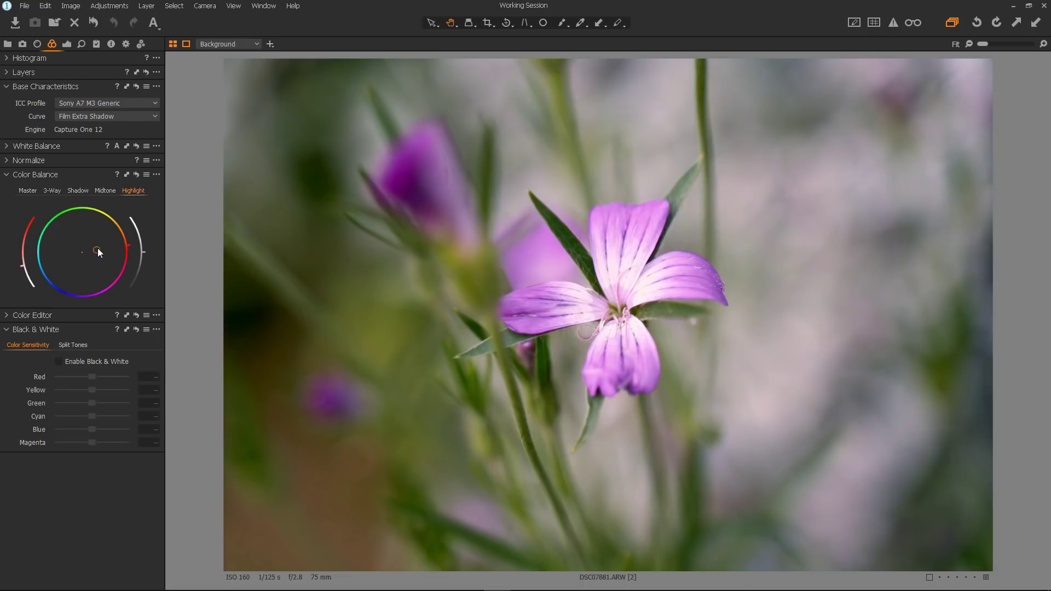
pyautogui.click(99, 245)
pyautogui.click(105, 190)
pyautogui.click(131, 190)
pyautogui.click(105, 191)
# Create a custom tool tab named Colour Balance with the number 1 icon
pyautogui.rightClick(153, 44)
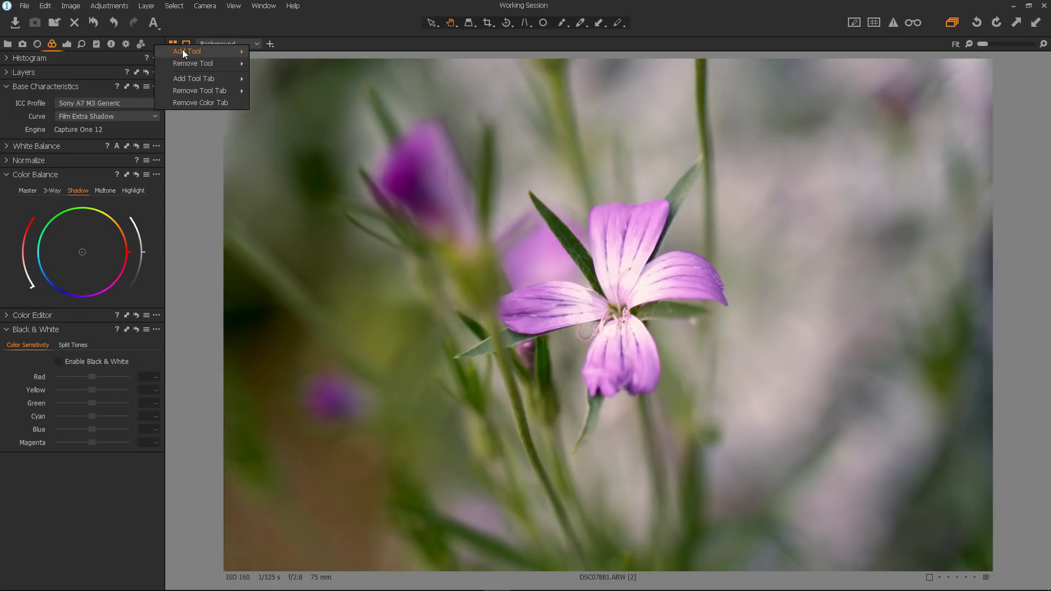
pyautogui.moveTo(189, 82)
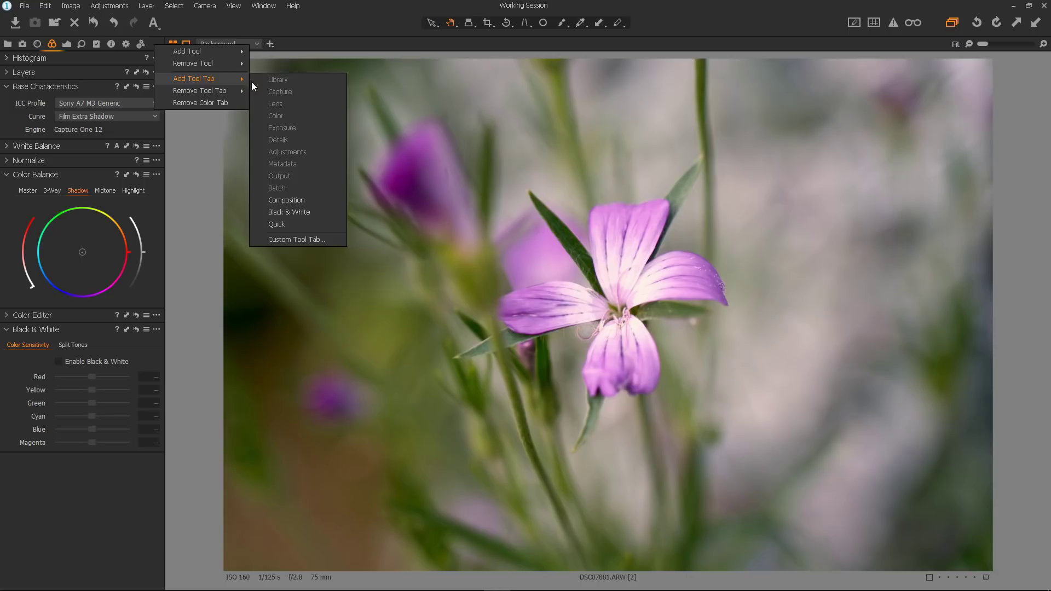
pyautogui.click(301, 240)
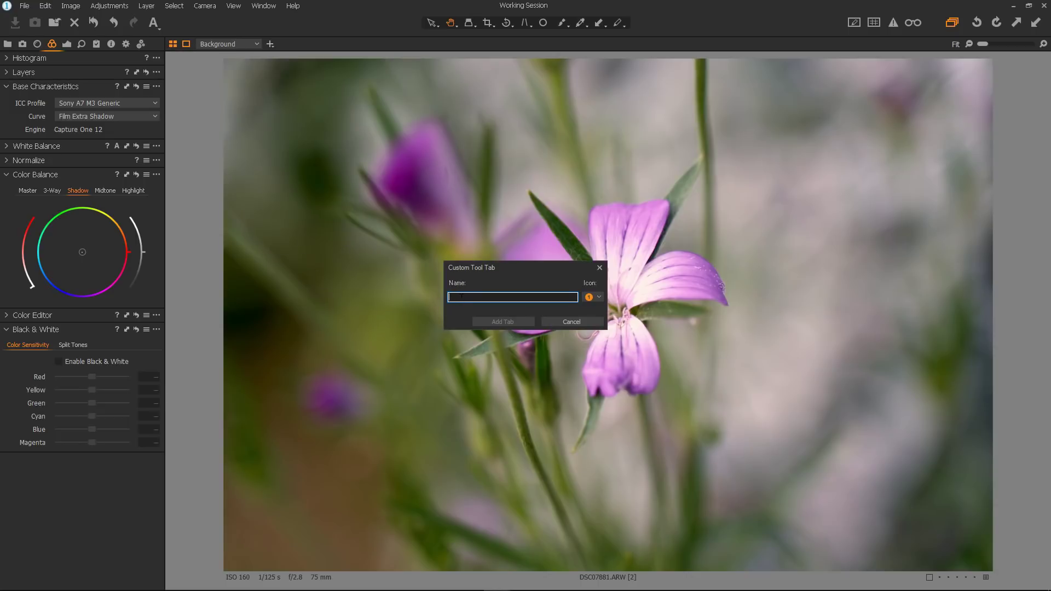
pyautogui.write('Colour Balance')
pyautogui.click(601, 296)
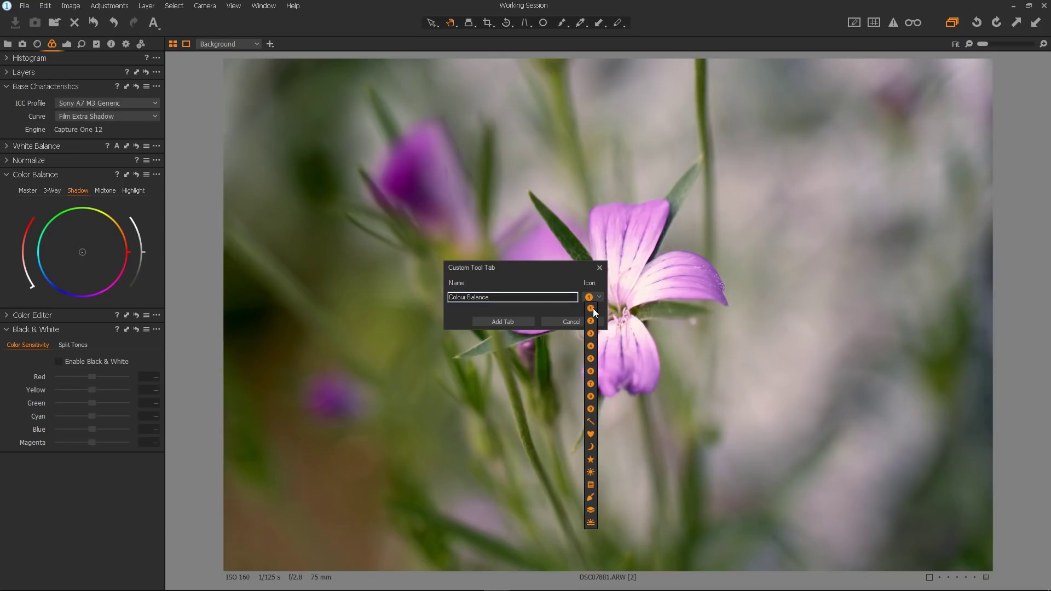
pyautogui.click(593, 307)
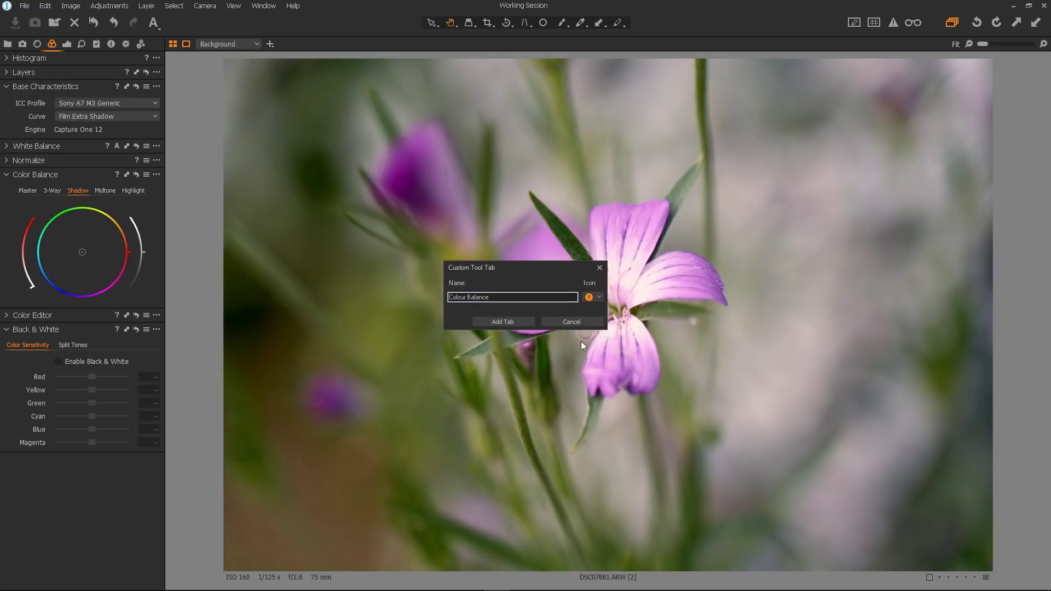
pyautogui.click(501, 321)
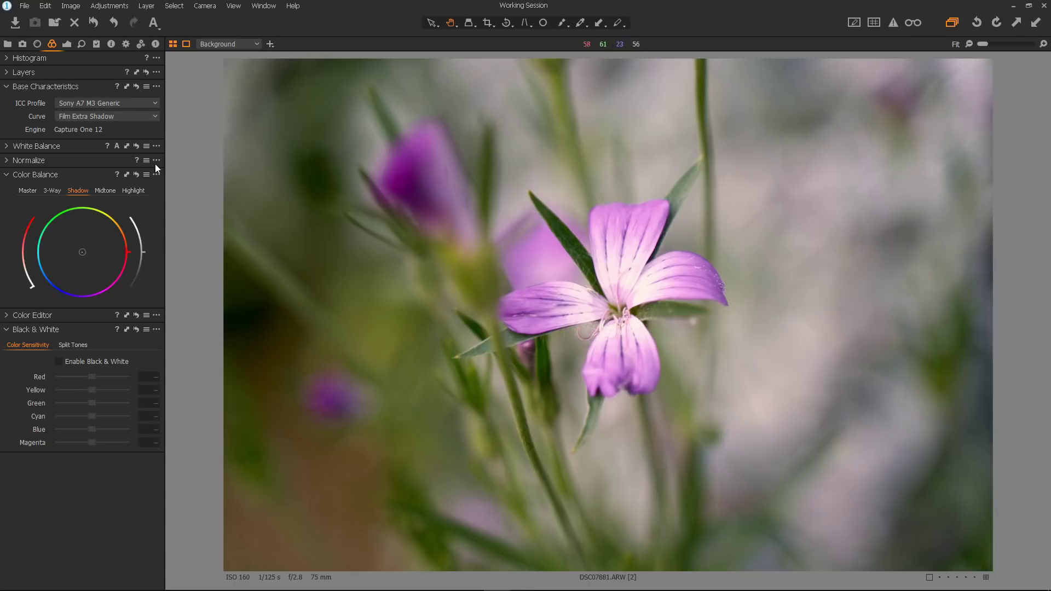
# Add three Color Balance tools to the new Colour Balance tool tab
pyautogui.click(156, 45)
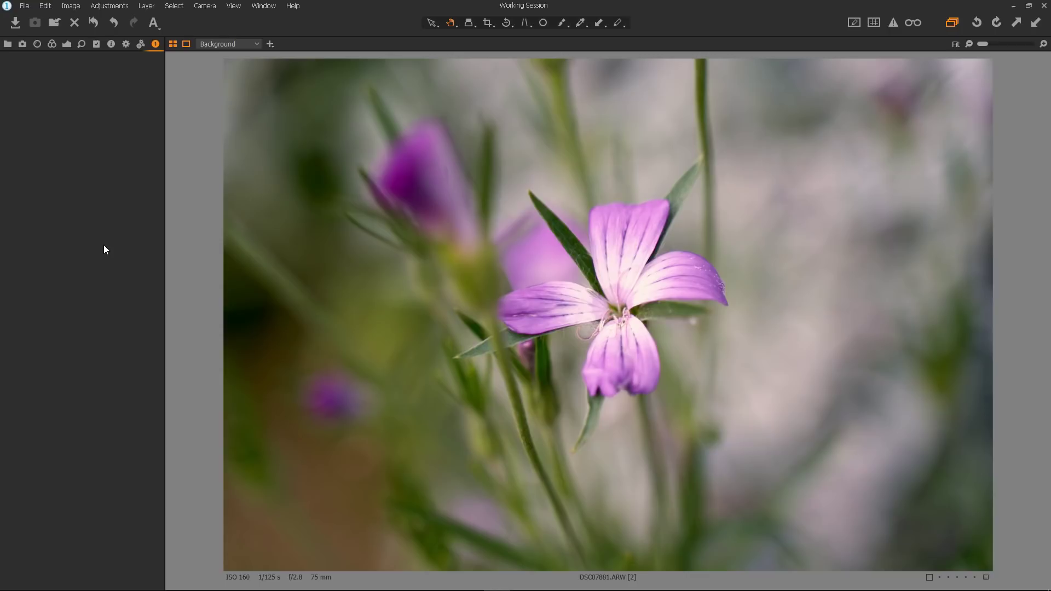
pyautogui.rightClick(45, 136)
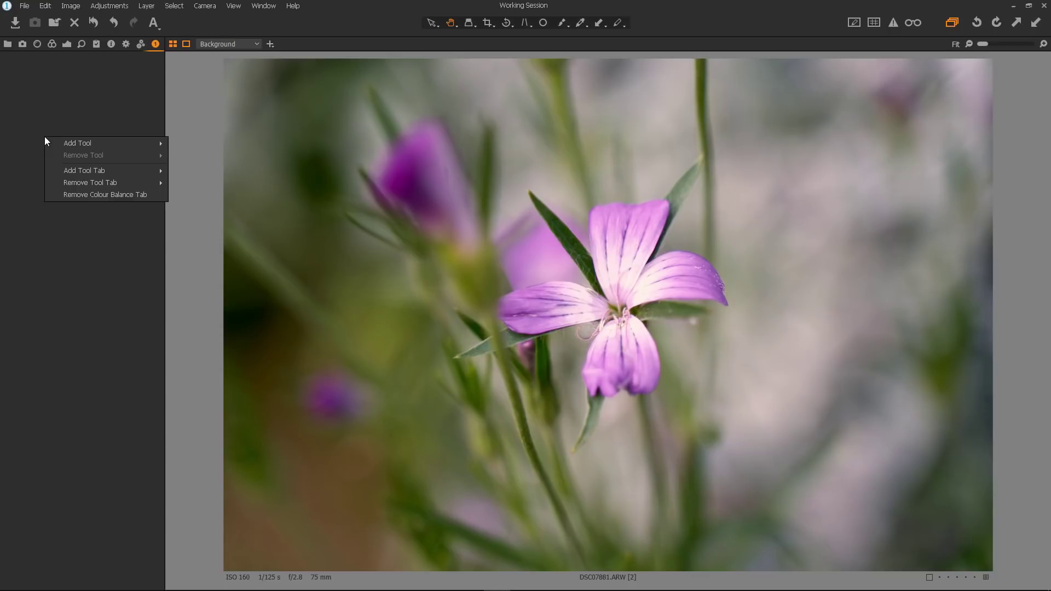
pyautogui.moveTo(66, 144)
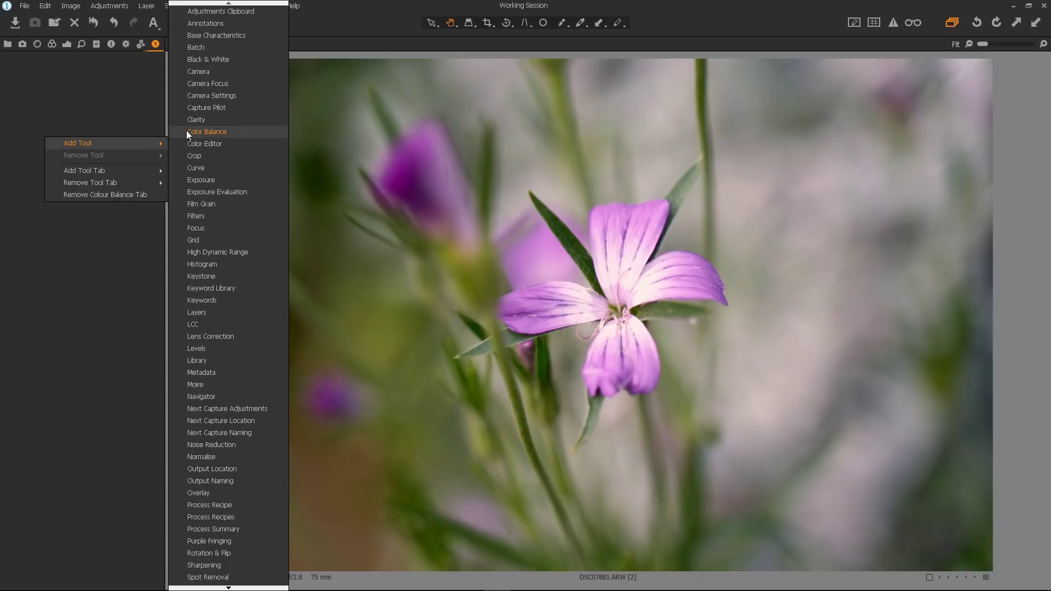
pyautogui.click(216, 136)
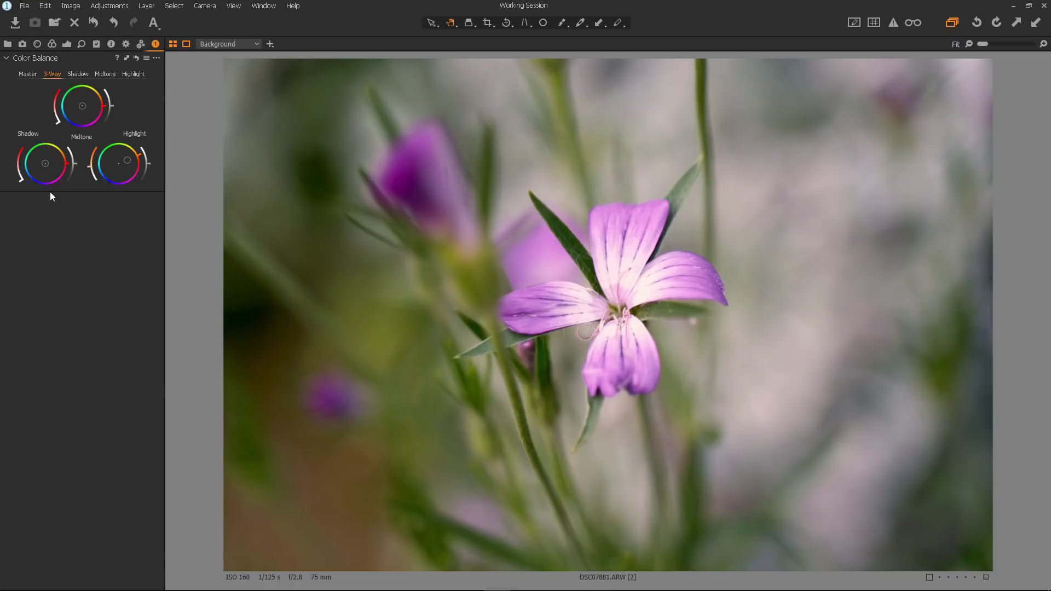
pyautogui.rightClick(53, 228)
pyautogui.moveTo(91, 235)
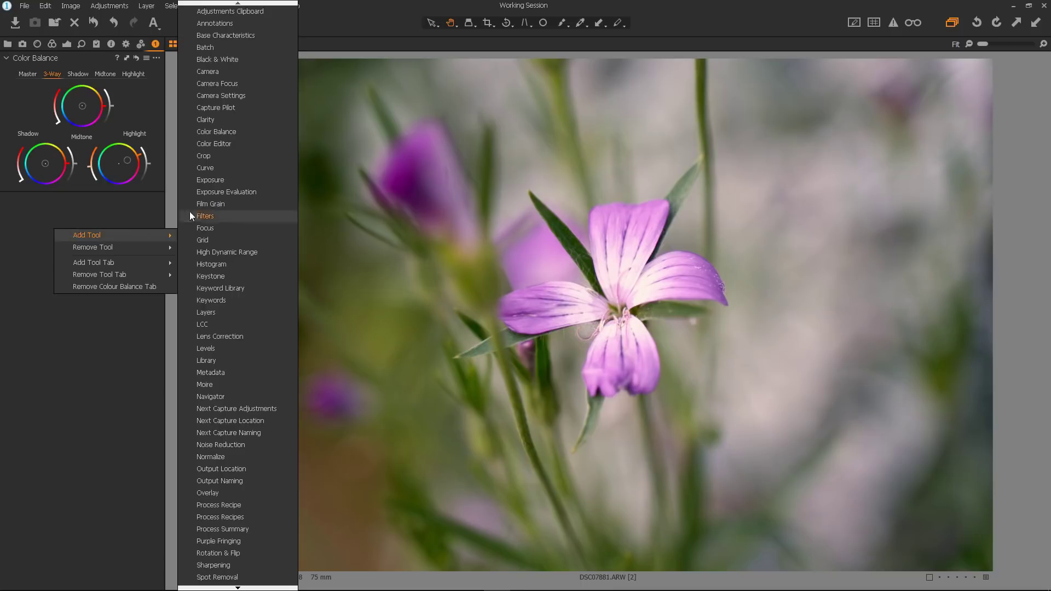
pyautogui.click(223, 133)
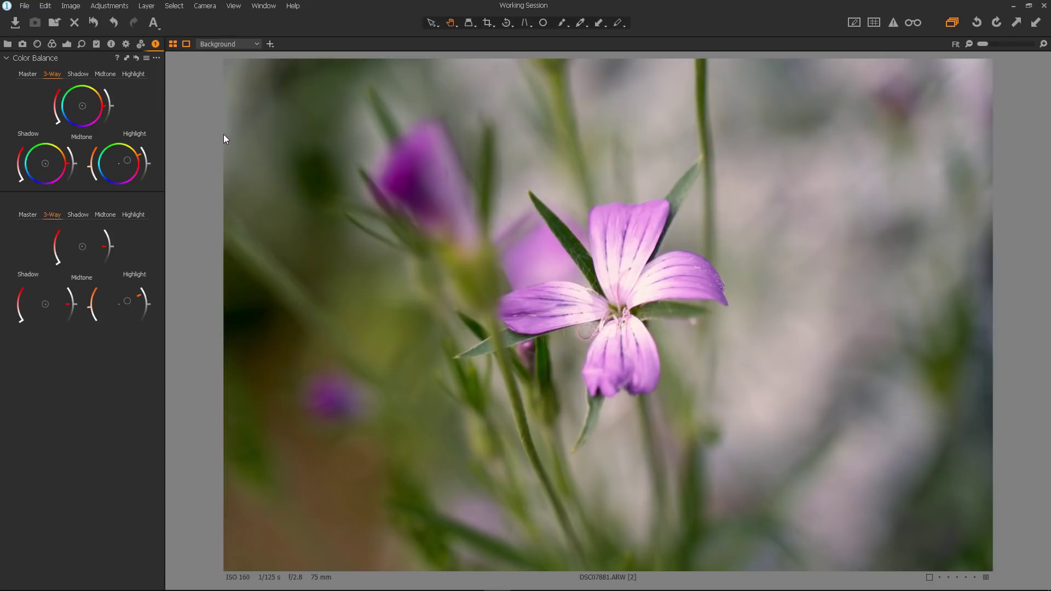
pyautogui.rightClick(58, 359)
pyautogui.moveTo(122, 364)
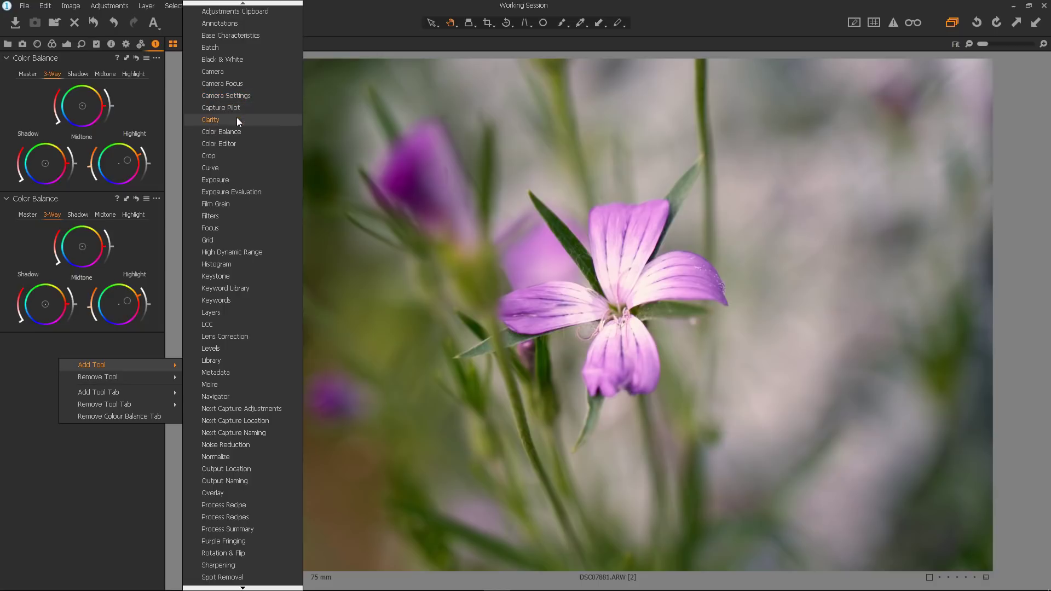
pyautogui.click(236, 132)
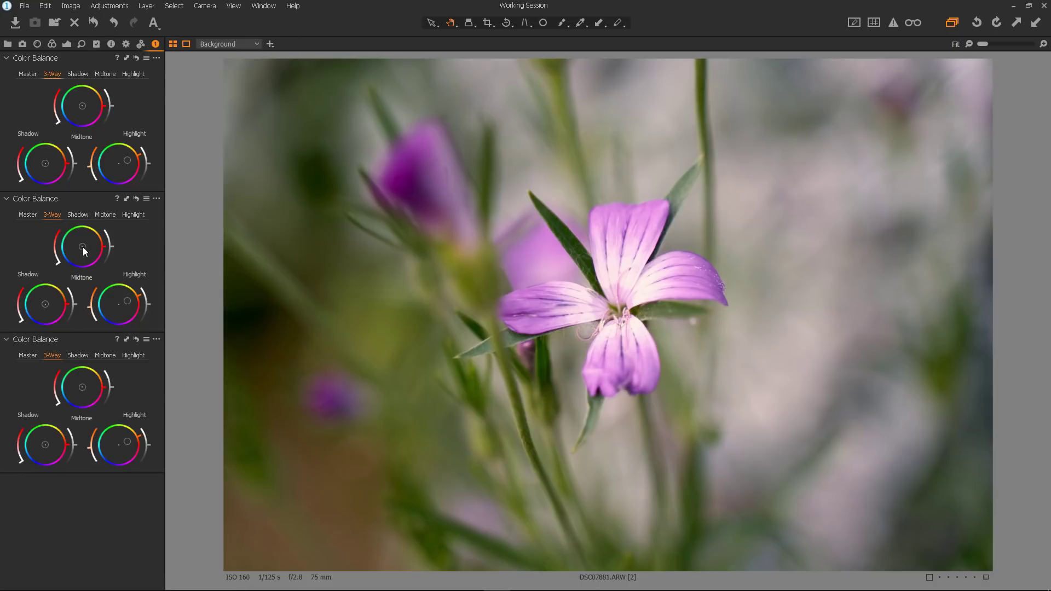
# Set the three stacked Color Balance tools to show the Shadow, Midtone and Highlight wheels respectively
pyautogui.click(77, 76)
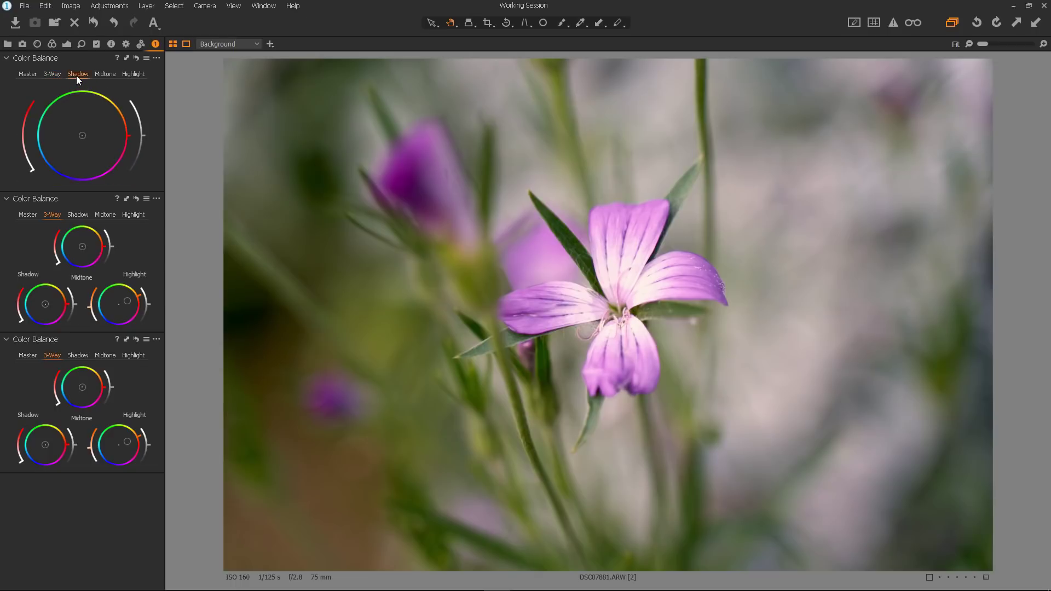
pyautogui.click(105, 215)
pyautogui.click(134, 355)
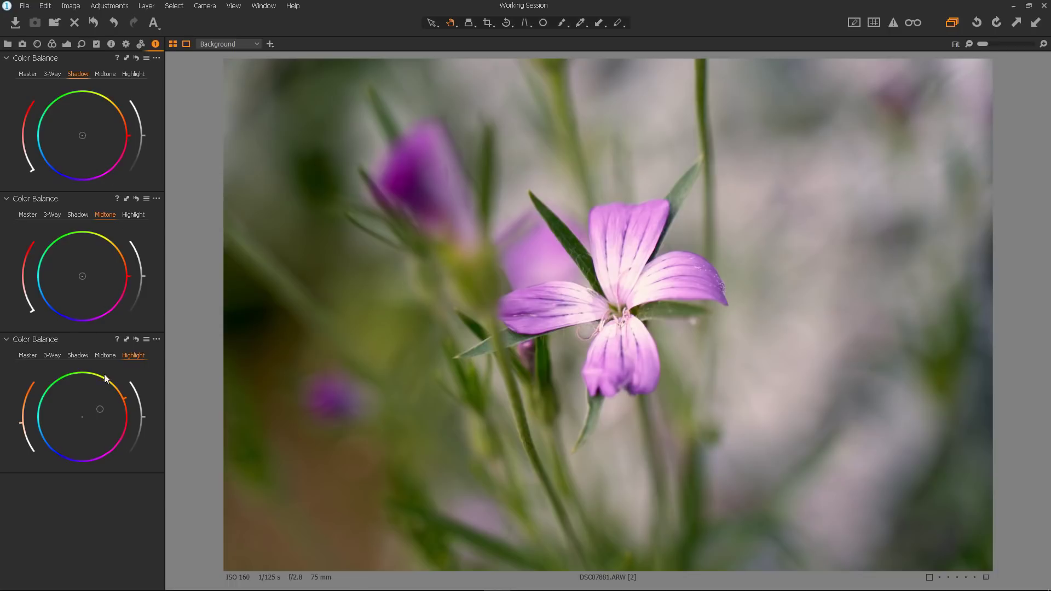
# Grade the flower photo by warming the highlights toward orange, tinting the midtones magenta and shifting the shadows toward blue
pyautogui.moveTo(99, 409)
pyautogui.mouseDown()
pyautogui.moveTo(83, 417)
pyautogui.moveTo(108, 411)
pyautogui.mouseUp()
pyautogui.moveTo(109, 405); pyautogui.dragTo(105, 403)
pyautogui.moveTo(82, 275)
pyautogui.mouseDown()
pyautogui.moveTo(86, 287)
pyautogui.moveTo(146, 258)
pyautogui.moveTo(150, 290)
pyautogui.moveTo(151, 276)
pyautogui.mouseUp()
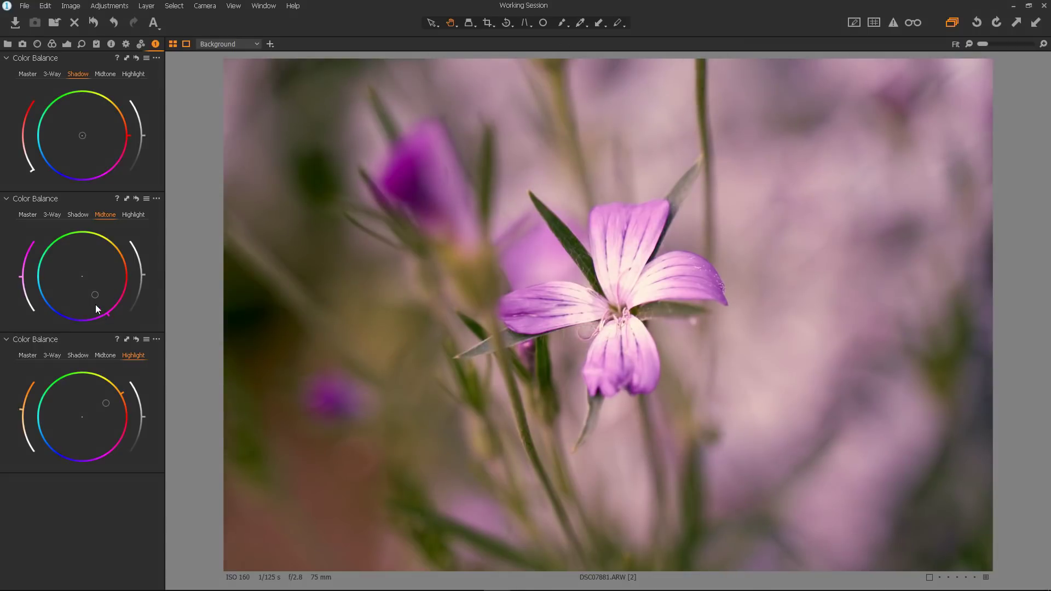
pyautogui.moveTo(94, 295); pyautogui.dragTo(96, 297)
pyautogui.moveTo(81, 136); pyautogui.dragTo(59, 167)
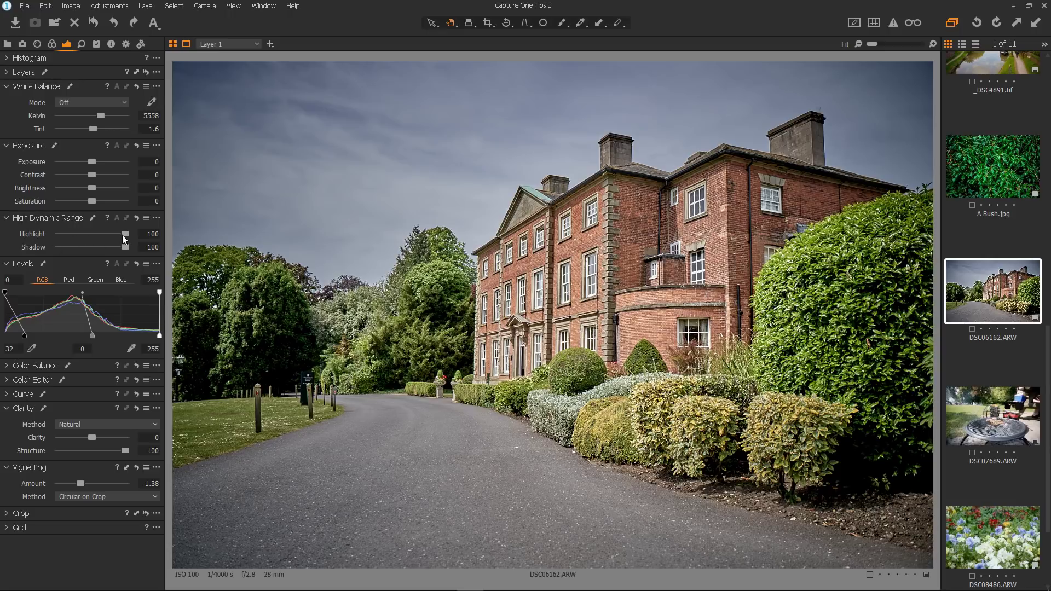
# Reset the High Dynamic Range Highlight value on DSC06162.ARW to 0 and undo the reset, twice, to compare the sky
pyautogui.doubleClick(36, 234)
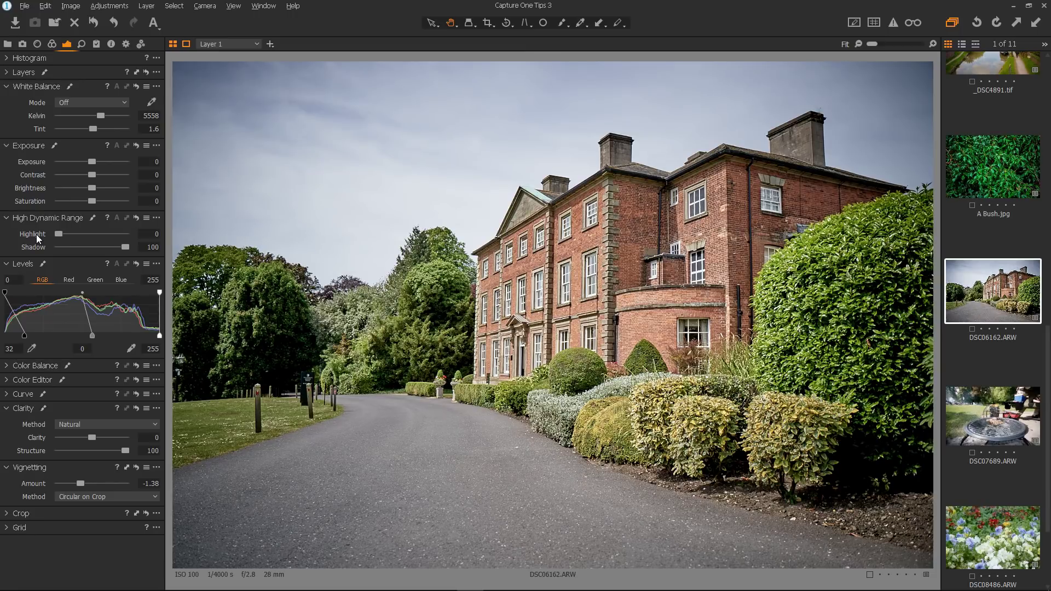
pyautogui.hotkey('ctrl', 'z')
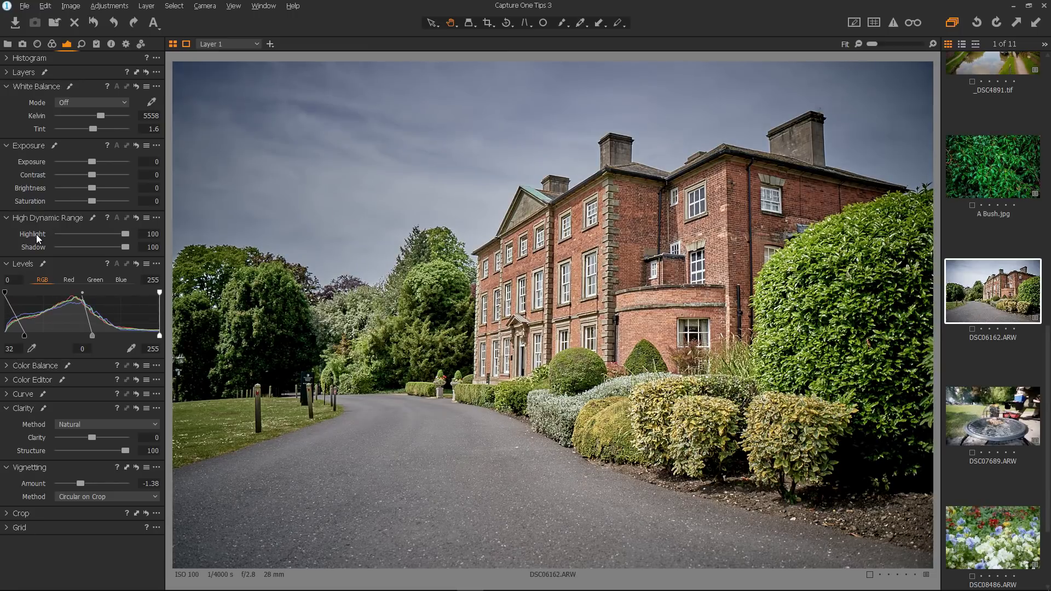
pyautogui.doubleClick(37, 235)
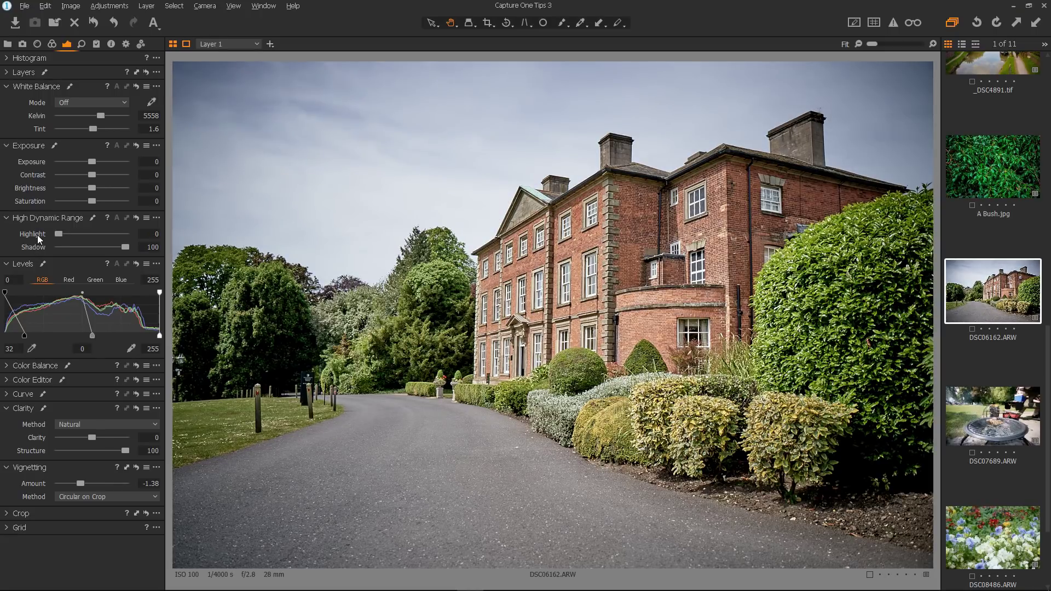
pyautogui.hotkey('ctrl', 'z')
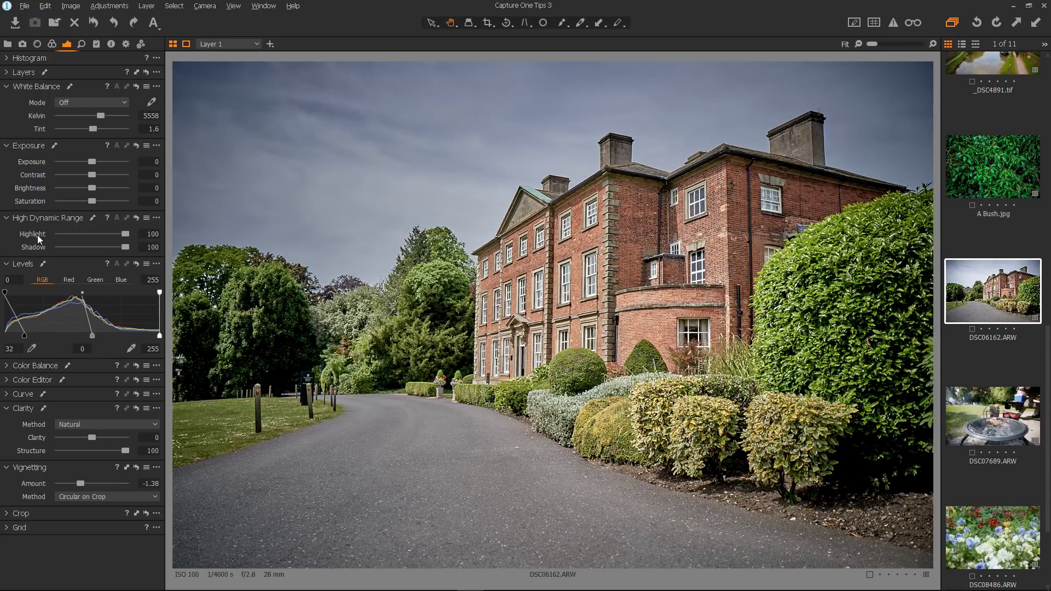
# Reset the High Dynamic Range Shadow and the Clarity Structure to 0 one at a time, undoing each reset to compare the house photo
pyautogui.doubleClick(36, 247)
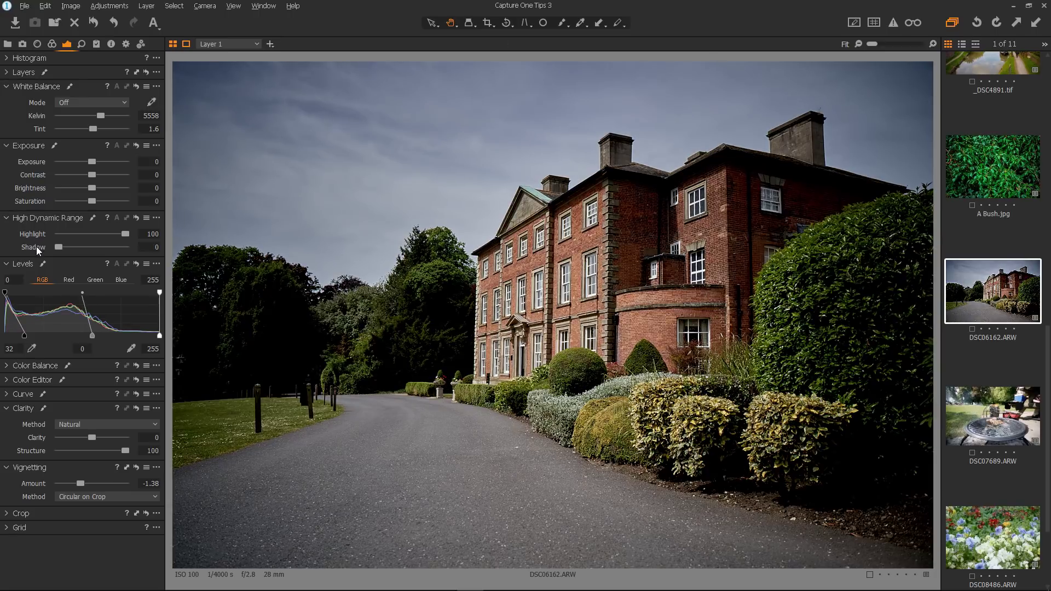
pyautogui.hotkey('ctrl', 'z')
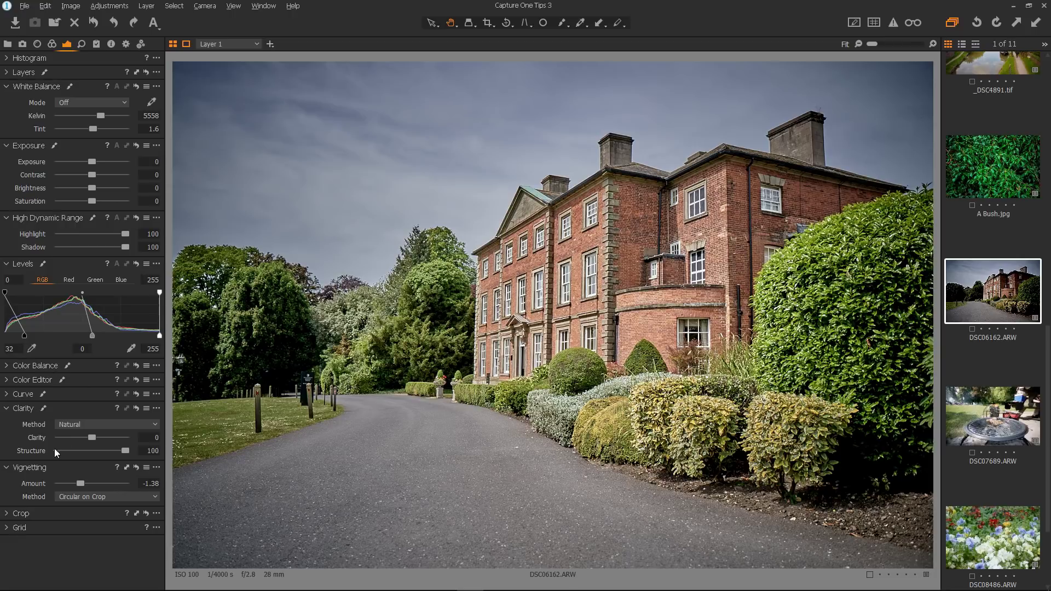
pyautogui.doubleClick(35, 450)
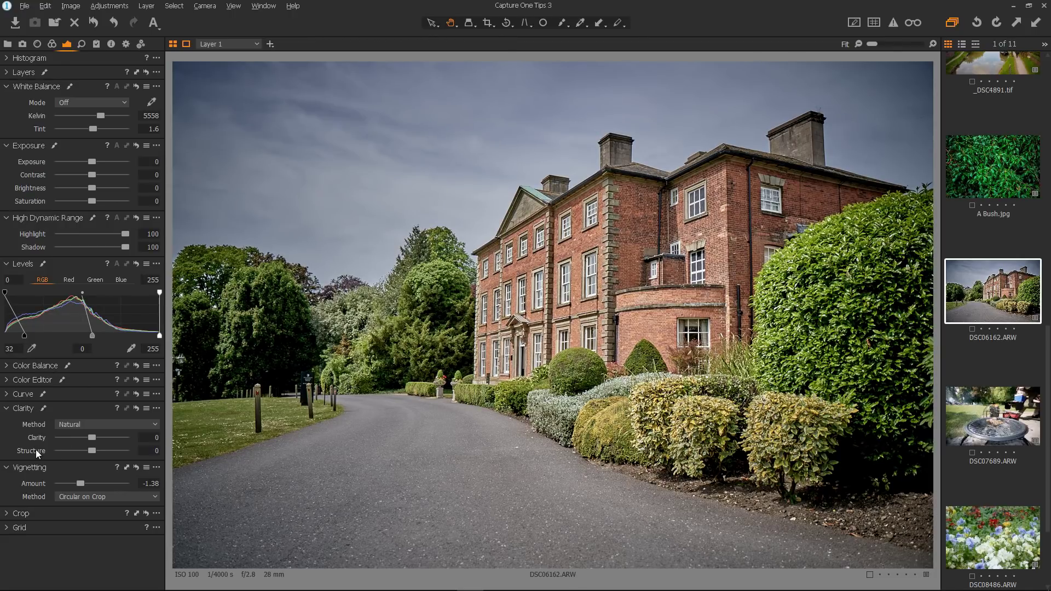
pyautogui.hotkey('ctrl', 'z')
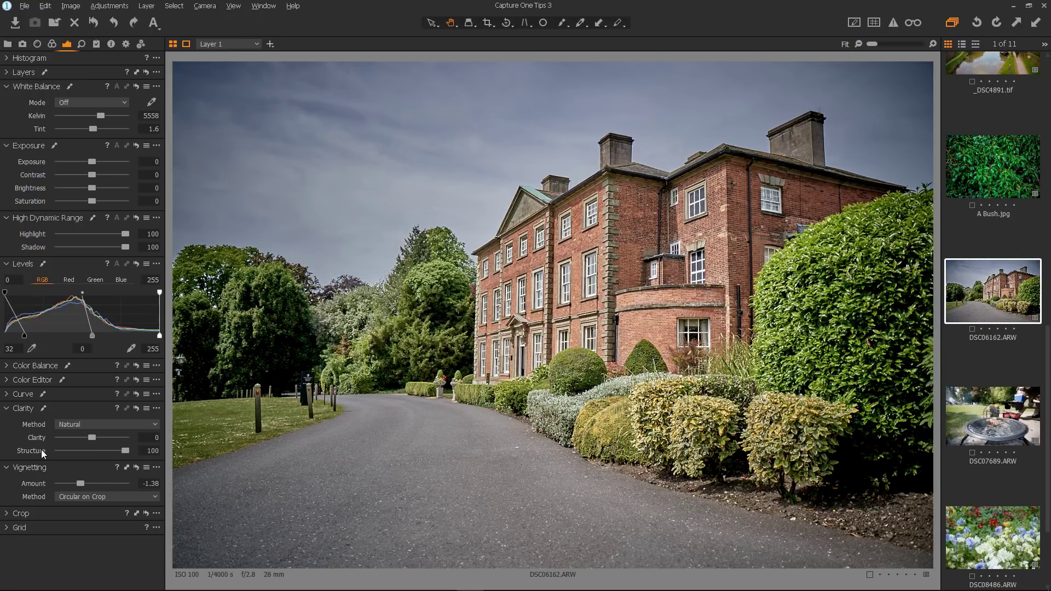